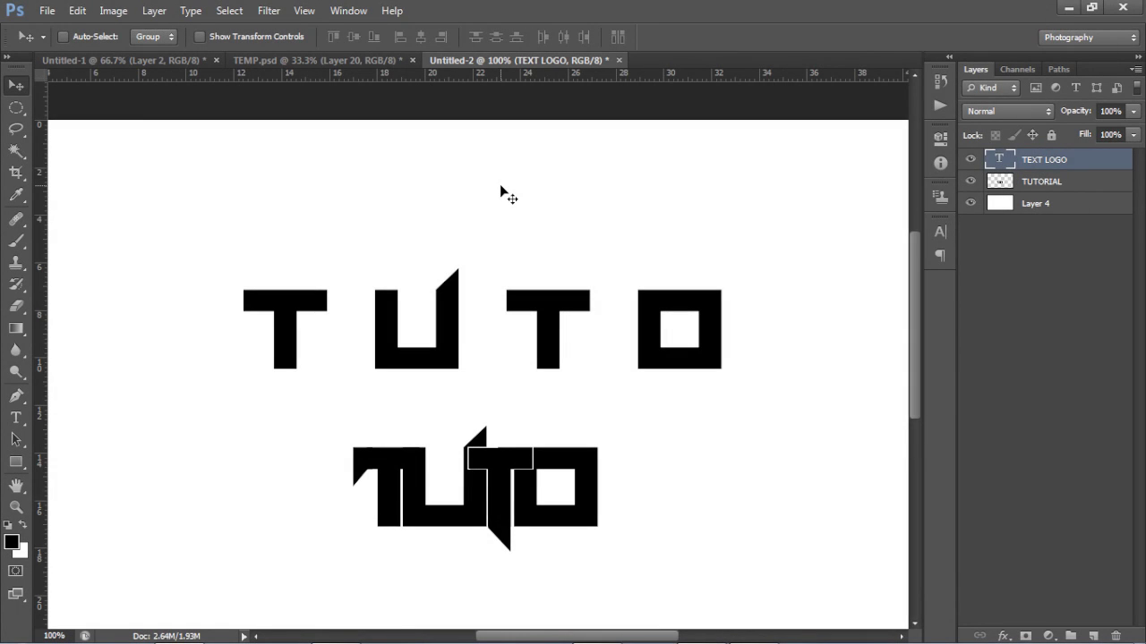
Delete the TEXT LOGO and TUTORIAL layers, keeping only the white background layer
scroll(500, 187, down, 1)
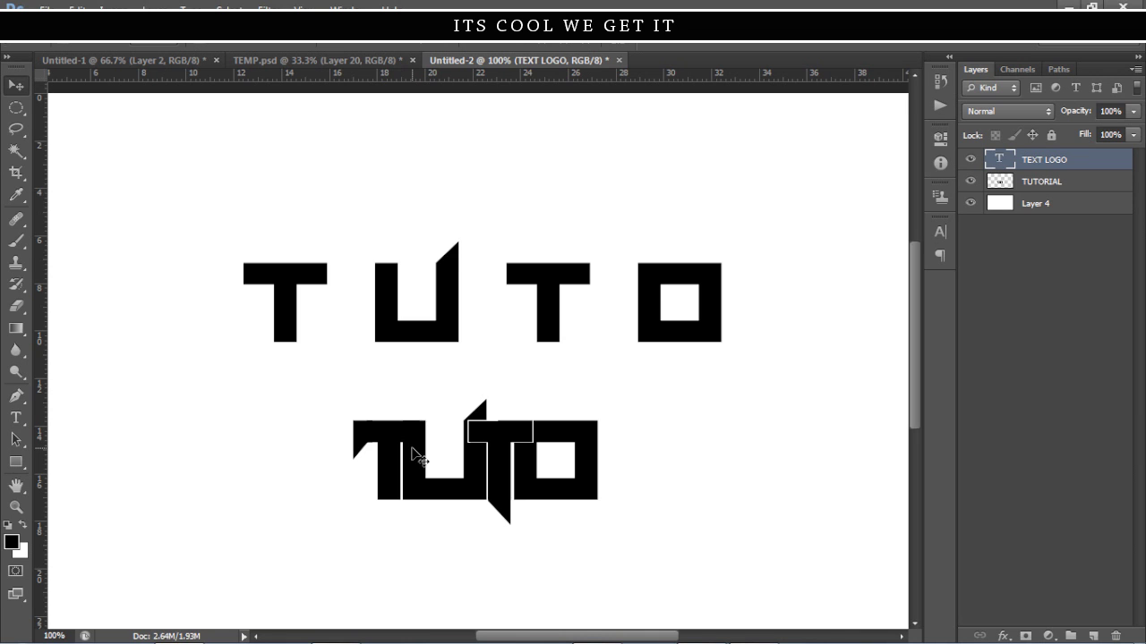
key(ctrl+minus)
key(ctrl+minus)
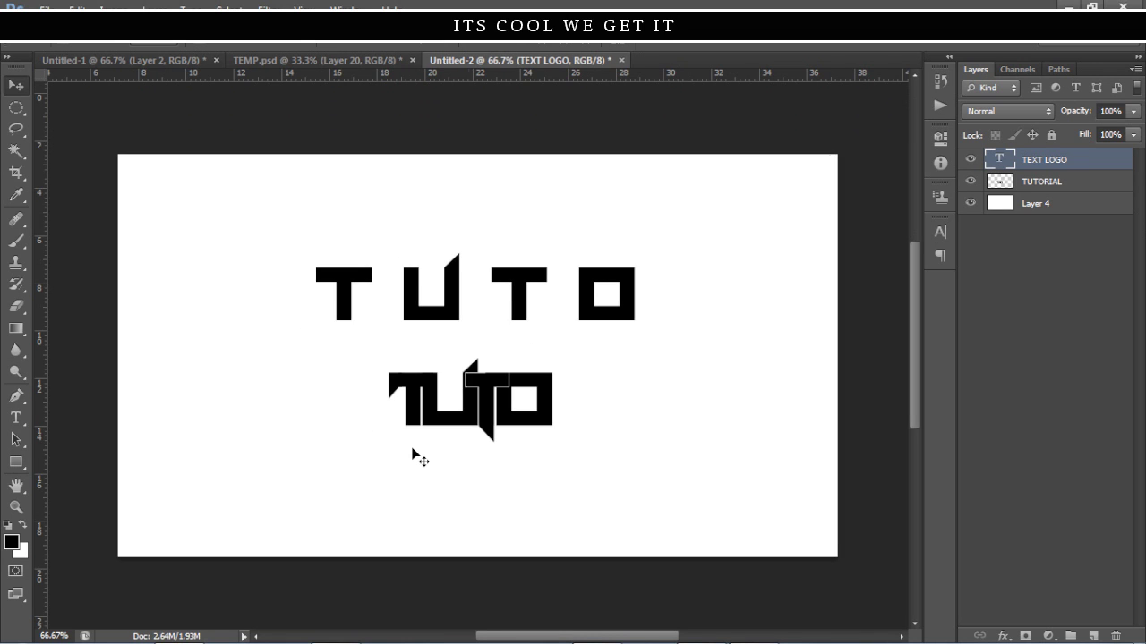
key(z)
click(455, 391)
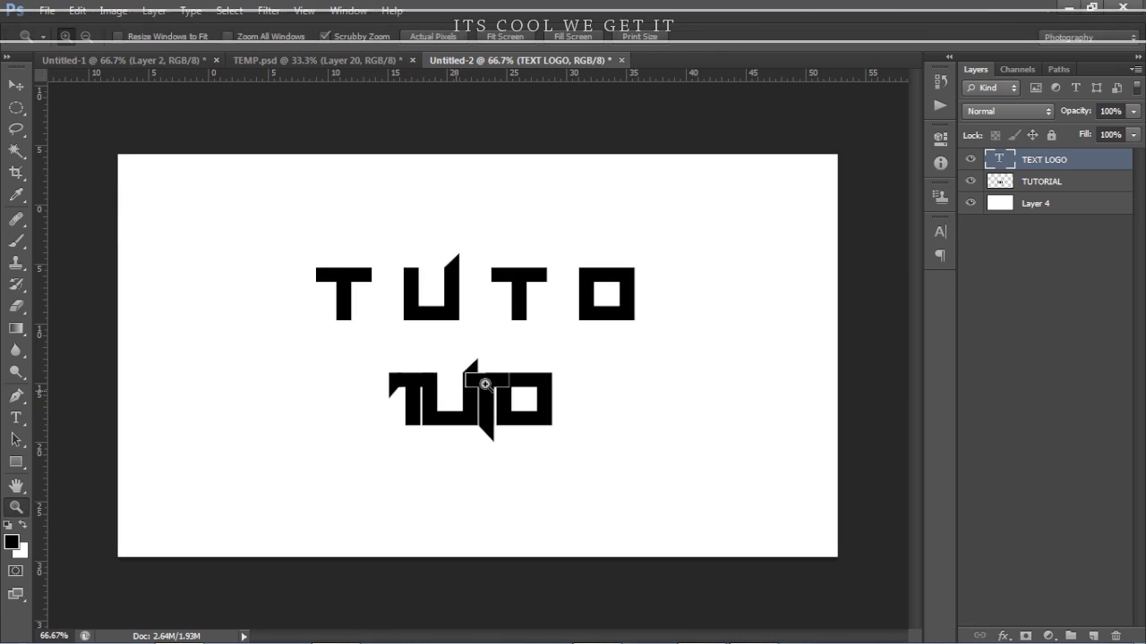
key(Delete)
key(Delete)
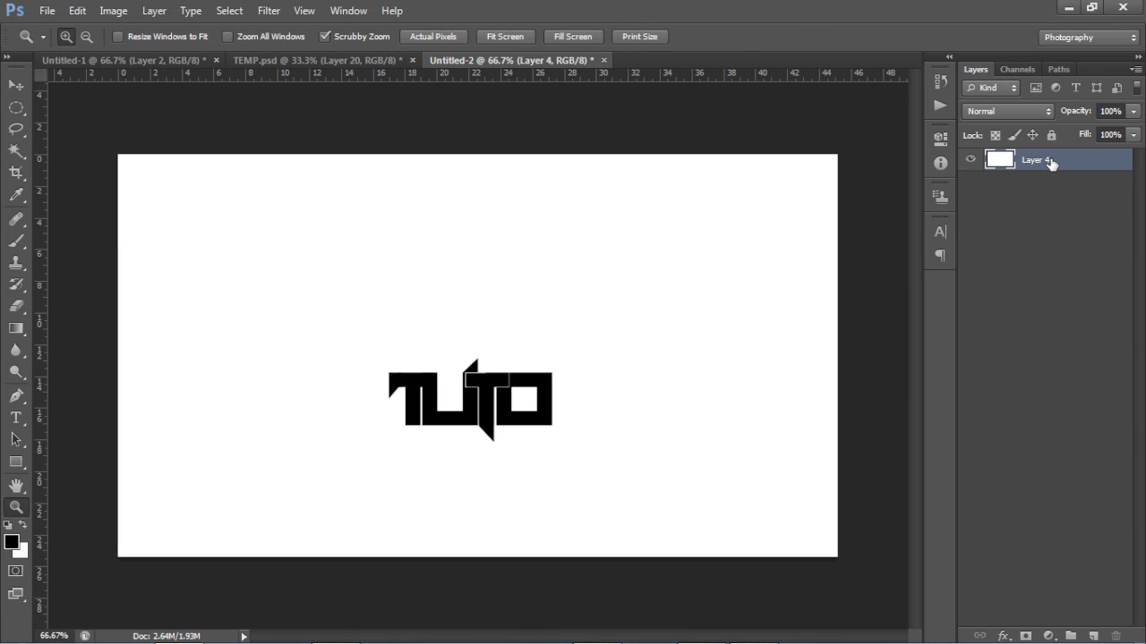
Start a new text line near the middle of the canvas with the font size set to 350 pt
key(t)
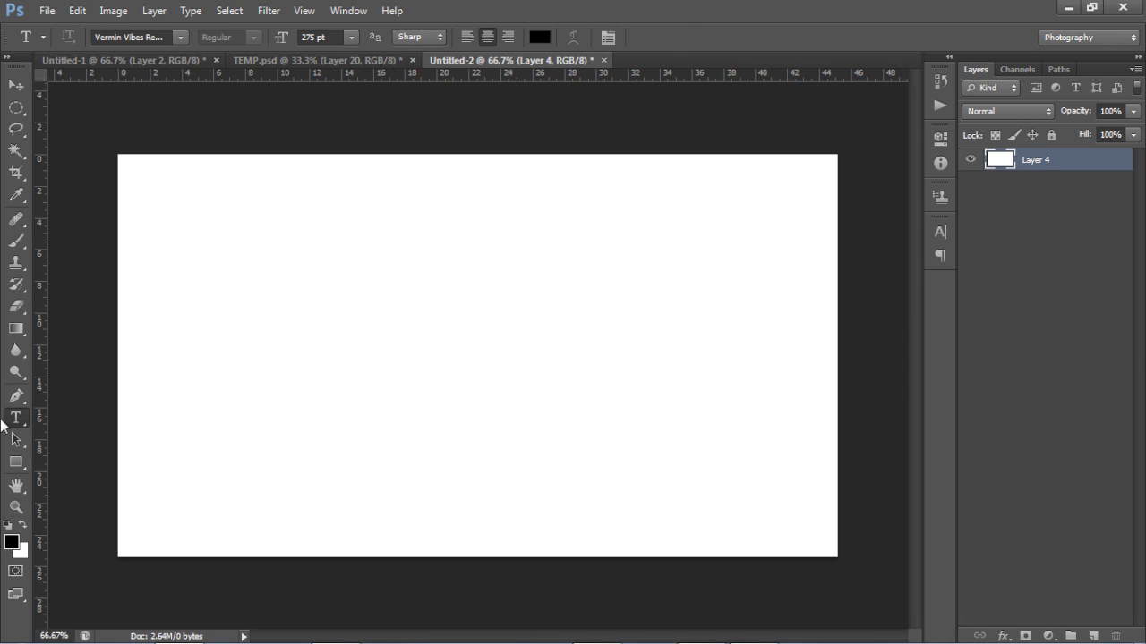
click(463, 371)
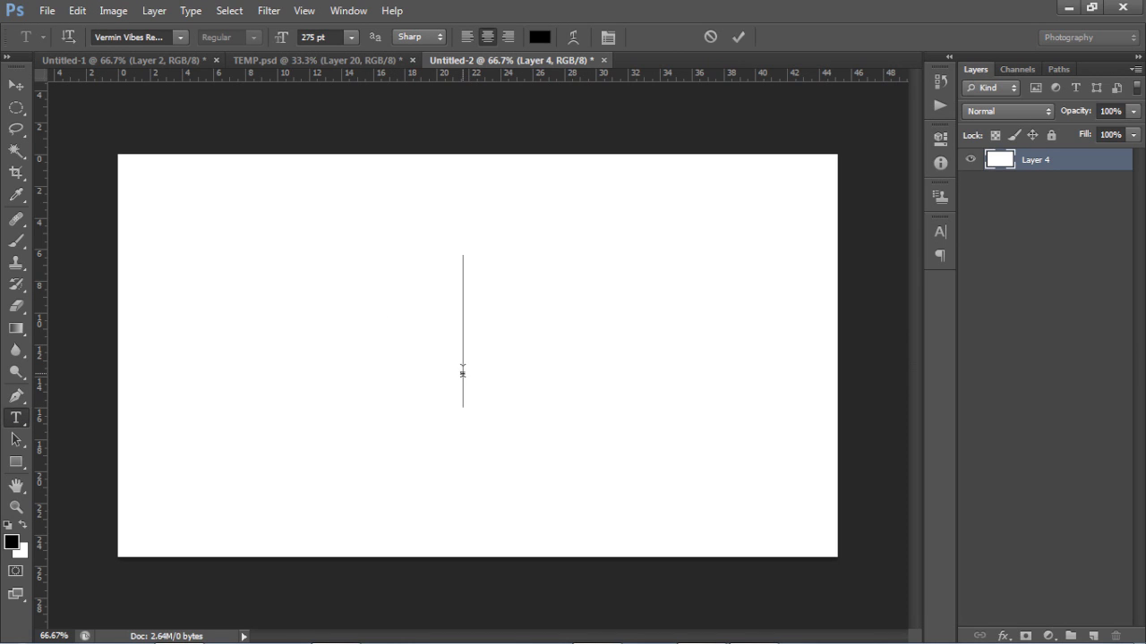
click(277, 36)
text(350)
key(Return)
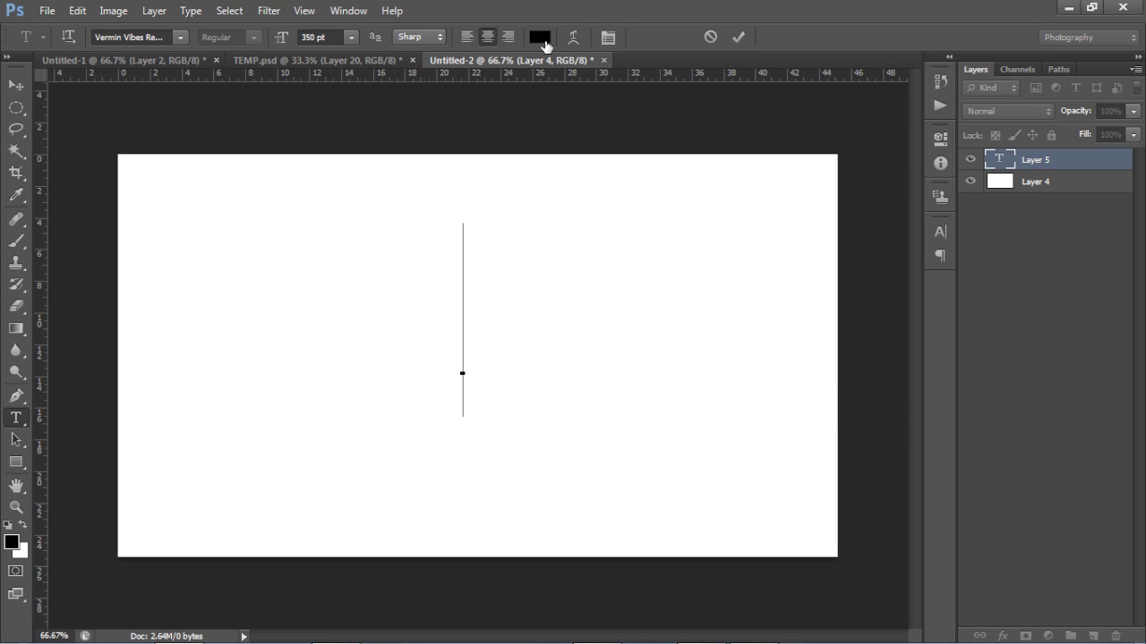
click(540, 37)
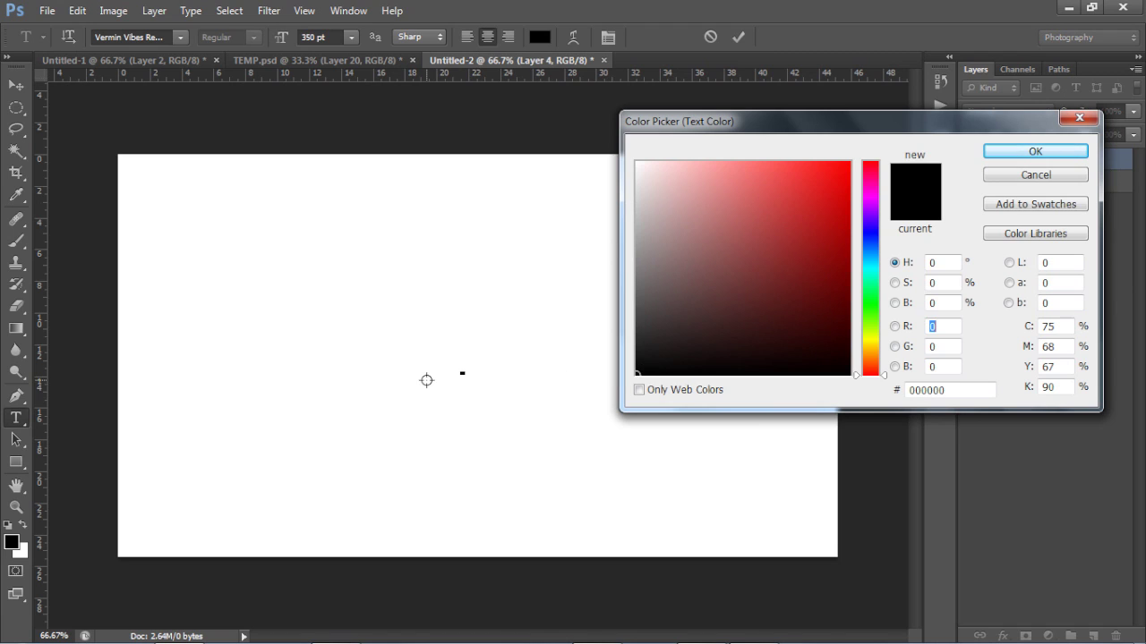
click(1034, 175)
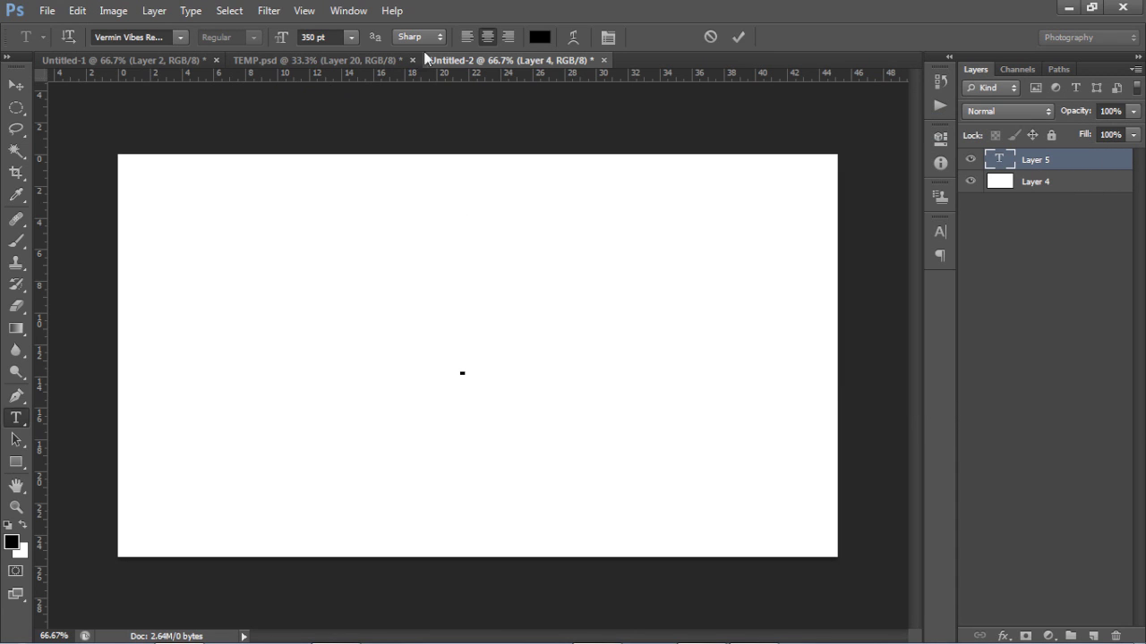
Browse the installed fonts and choose Vermin Vibes Redux for the new text
click(182, 39)
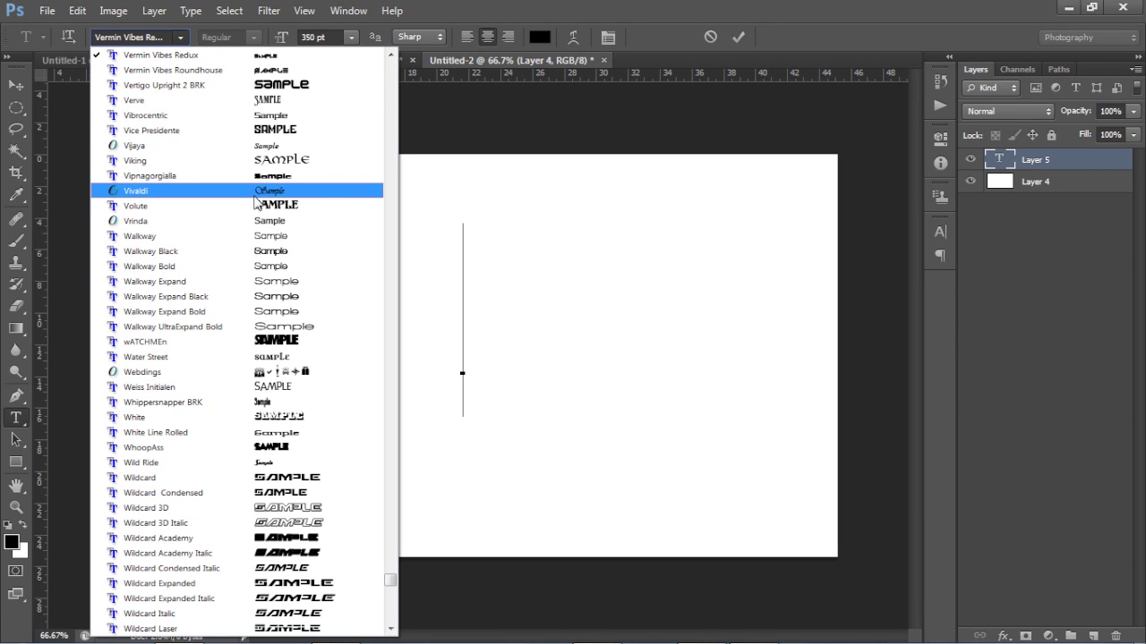
scroll(255, 203, up, 6)
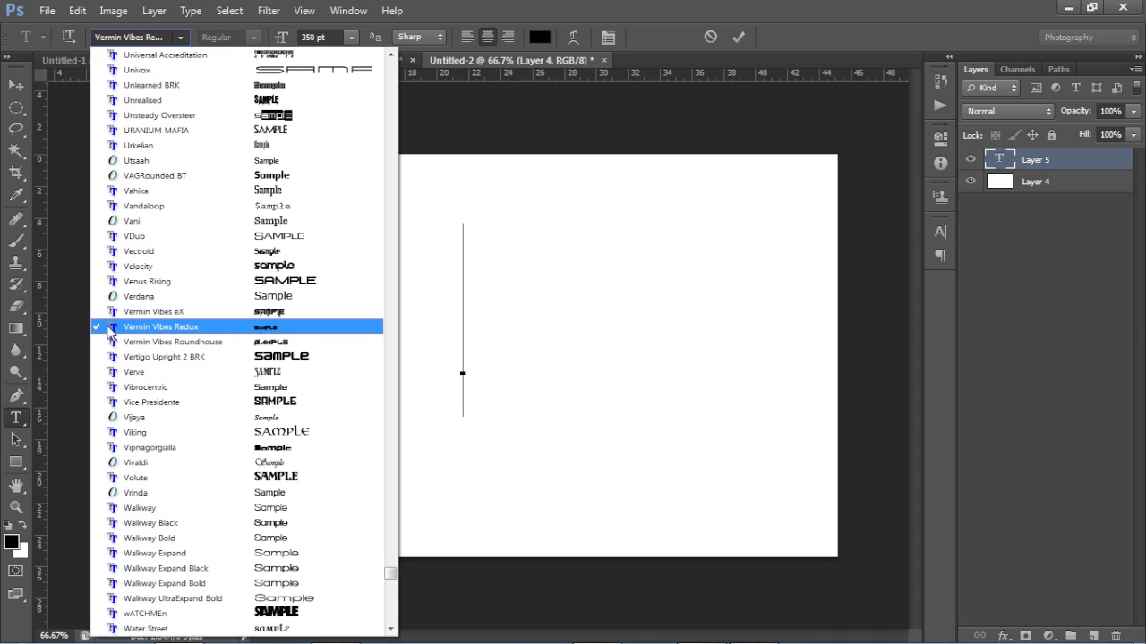
scroll(217, 341, down, 6)
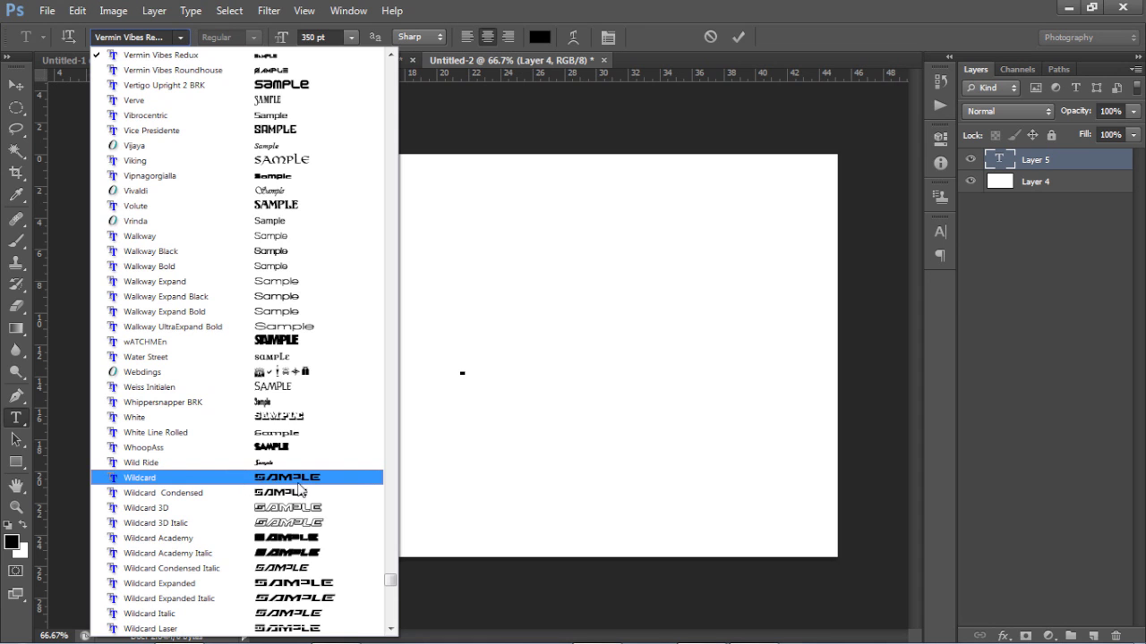
scroll(295, 488, down, 10)
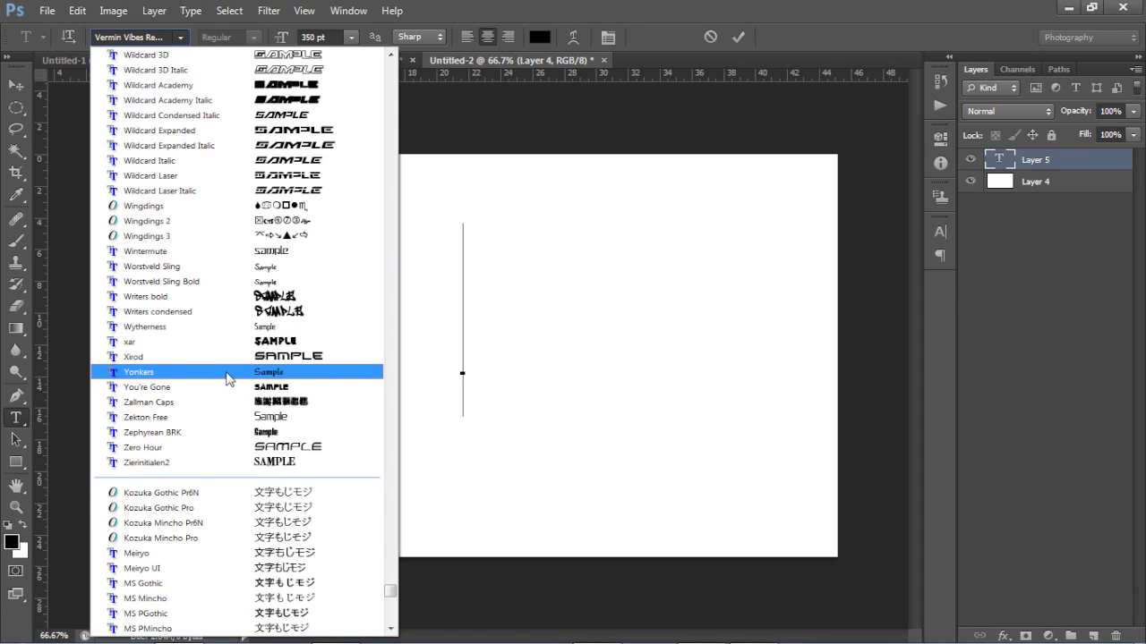
scroll(186, 360, up, 5)
scroll(186, 359, up, 7)
click(184, 57)
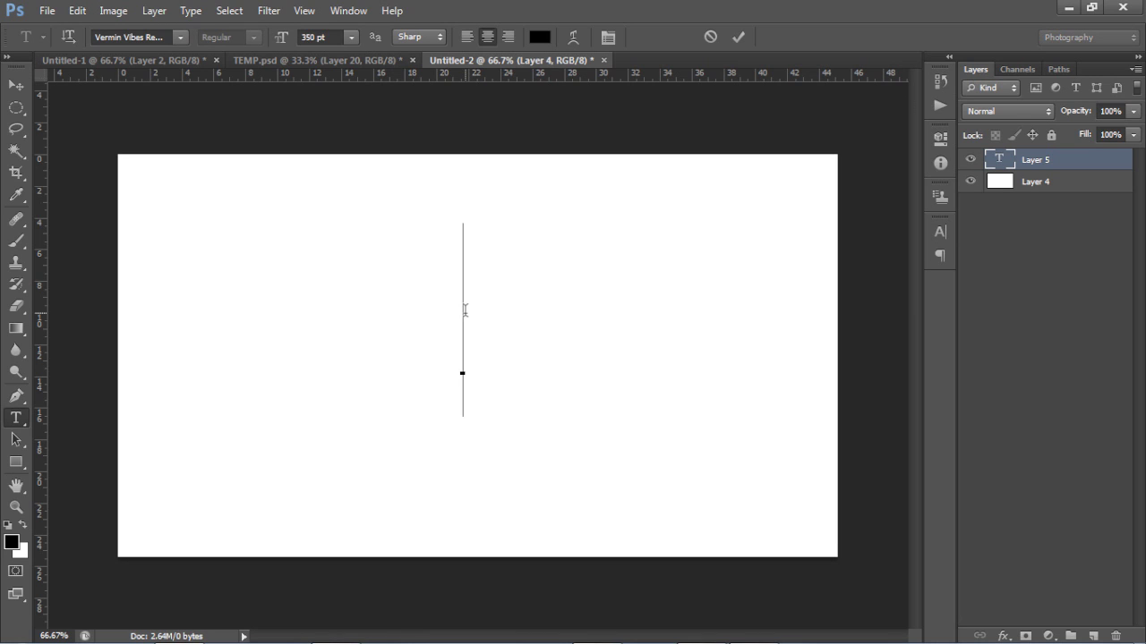
Enter the logo text EUTO on the canvas
text(E)
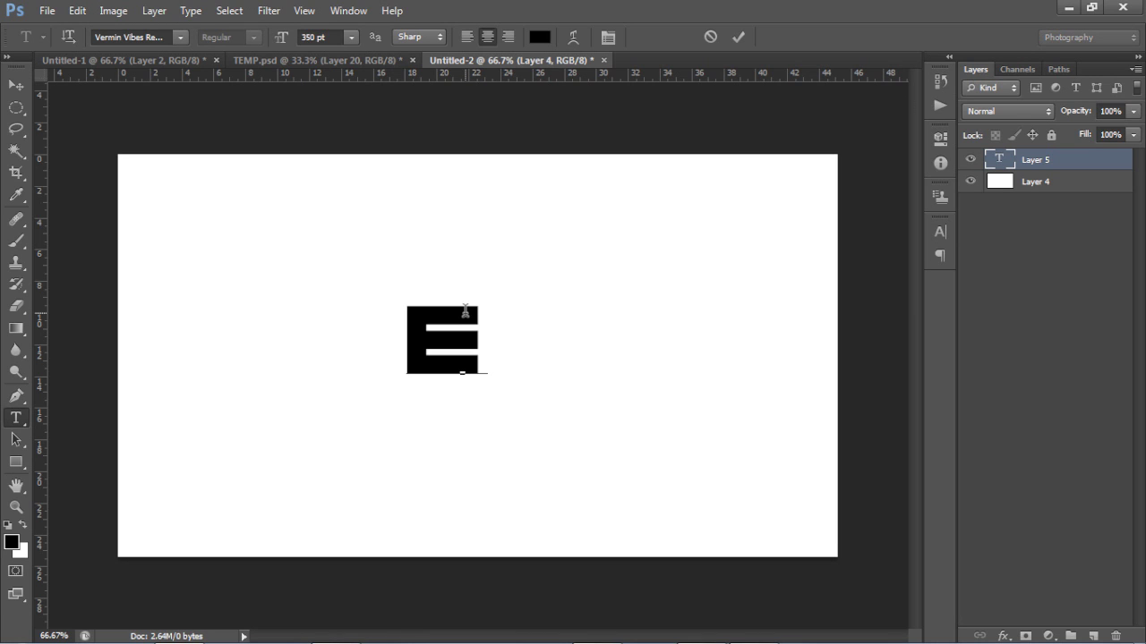
text( U)
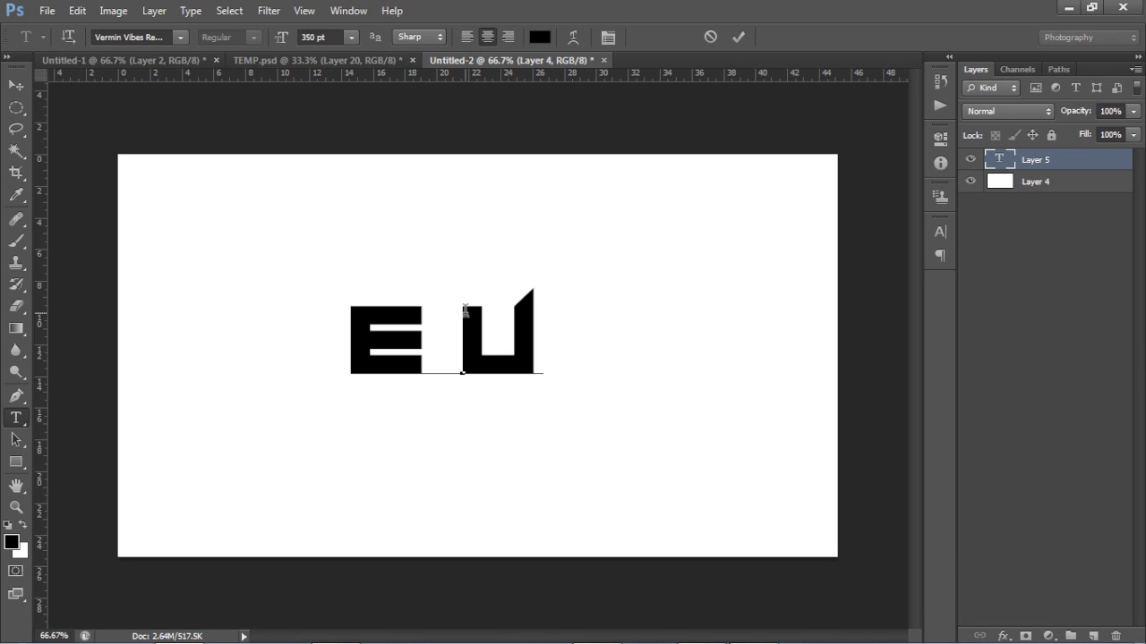
text( T O)
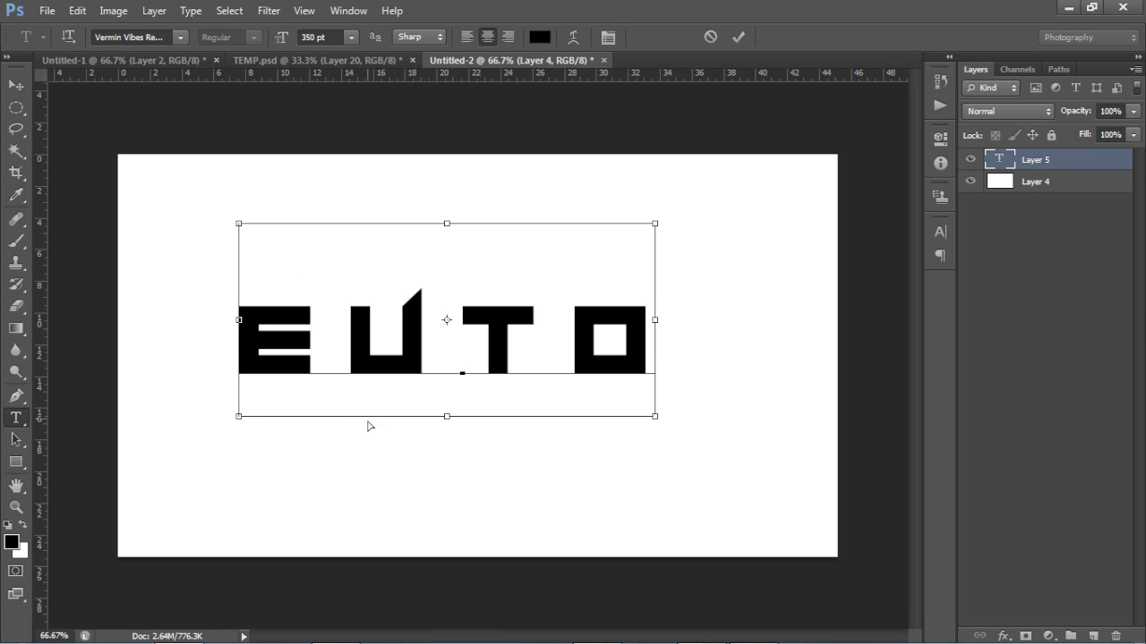
Try tracking values of -900, 1260 and 0 on the whole EUTO text
key(ctrl+a)
key(ctrl+t)
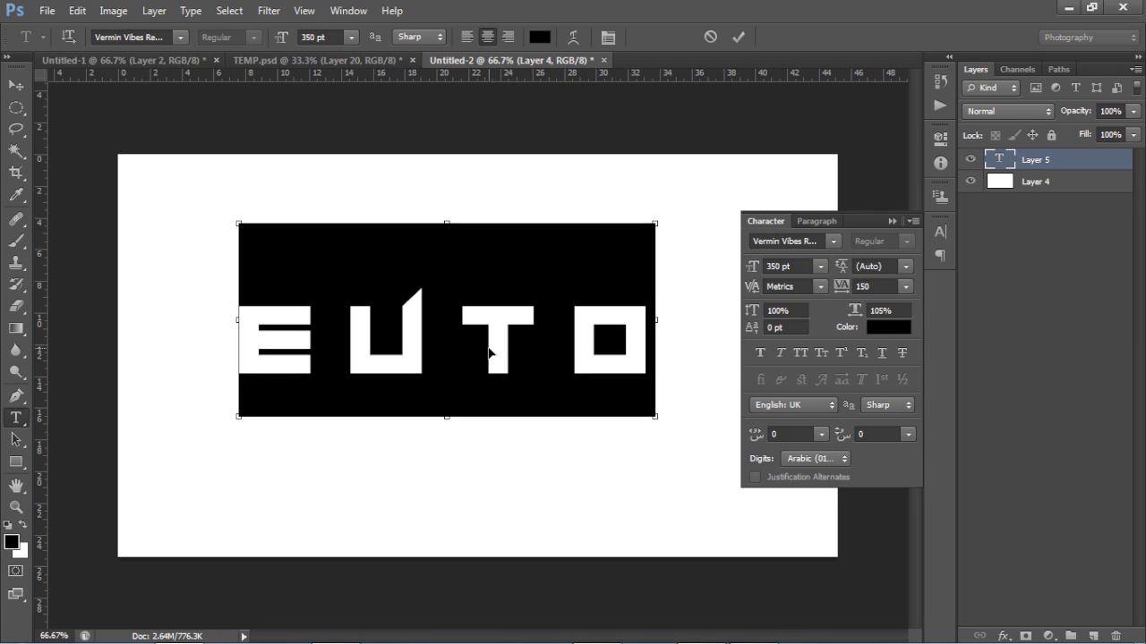
text(-830)
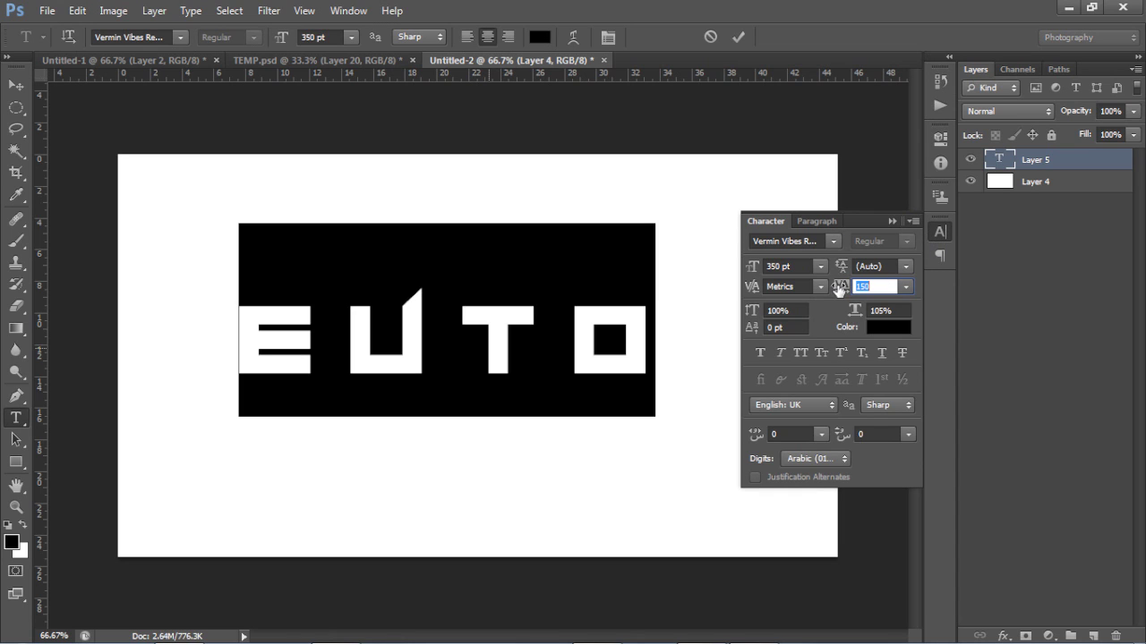
key(Return)
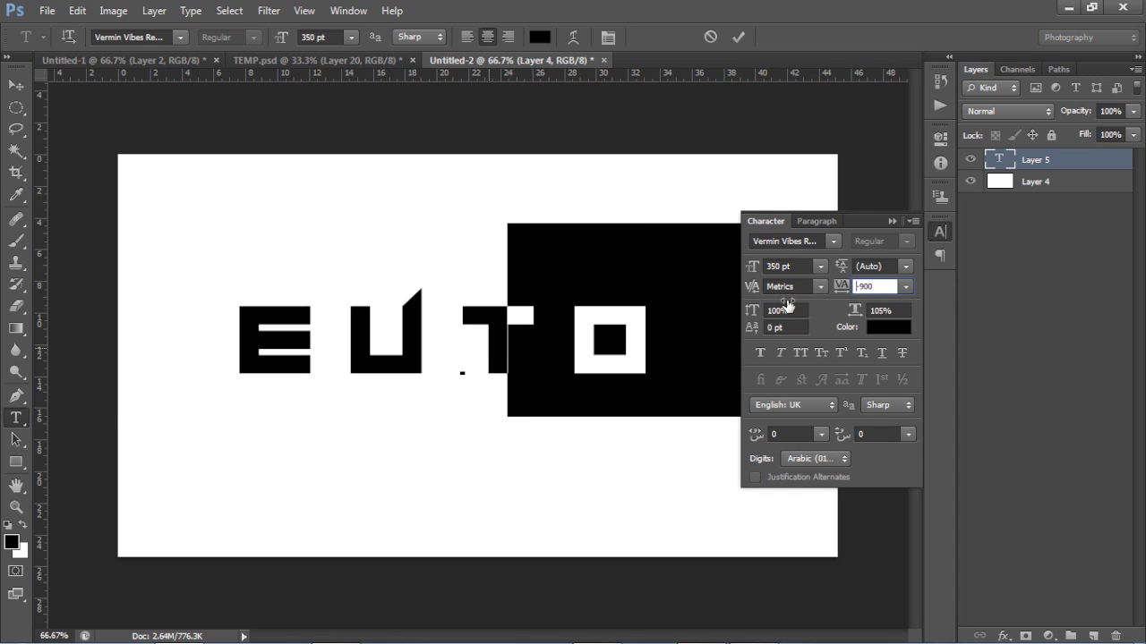
text(1260)
key(Return)
click(884, 287)
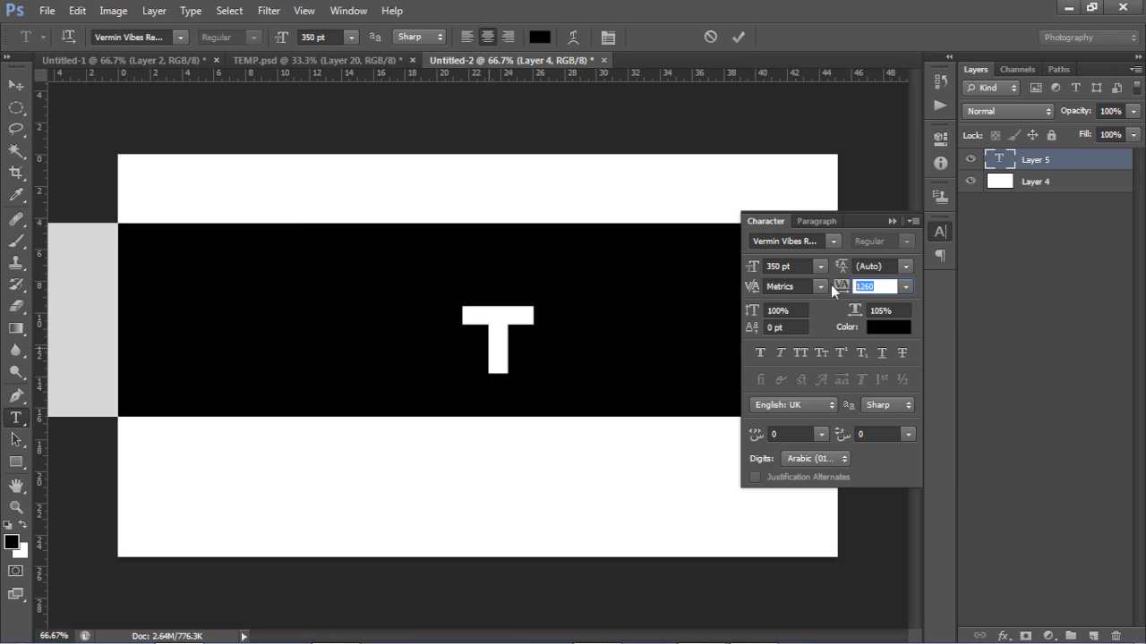
text(0)
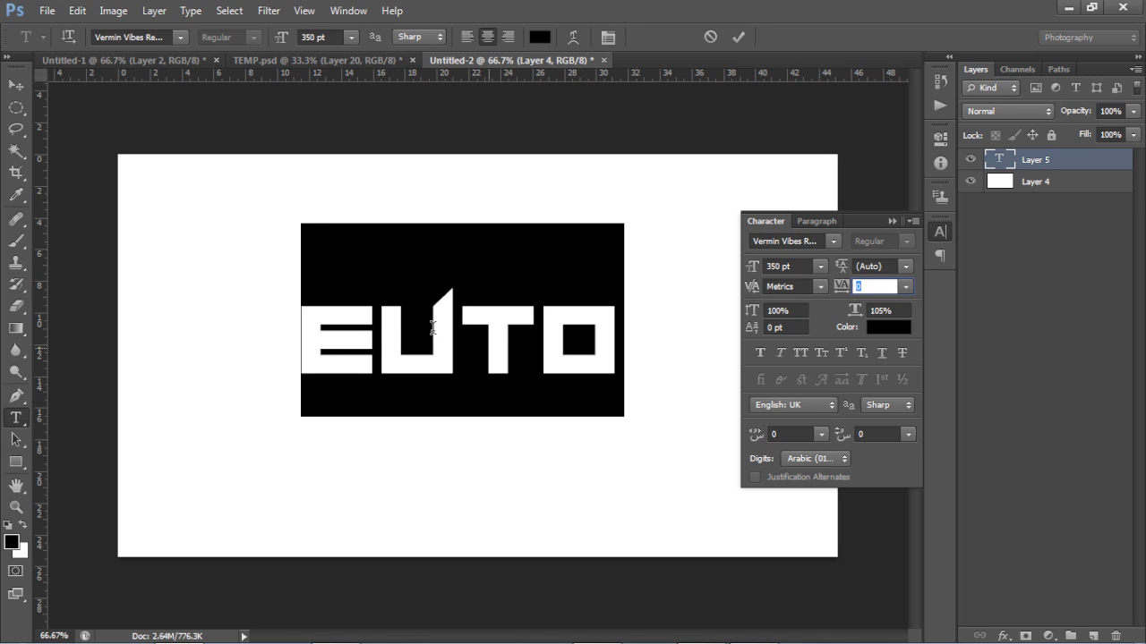
Set the tracking of all the EUTO letters to 160 and commit the text
text(160)
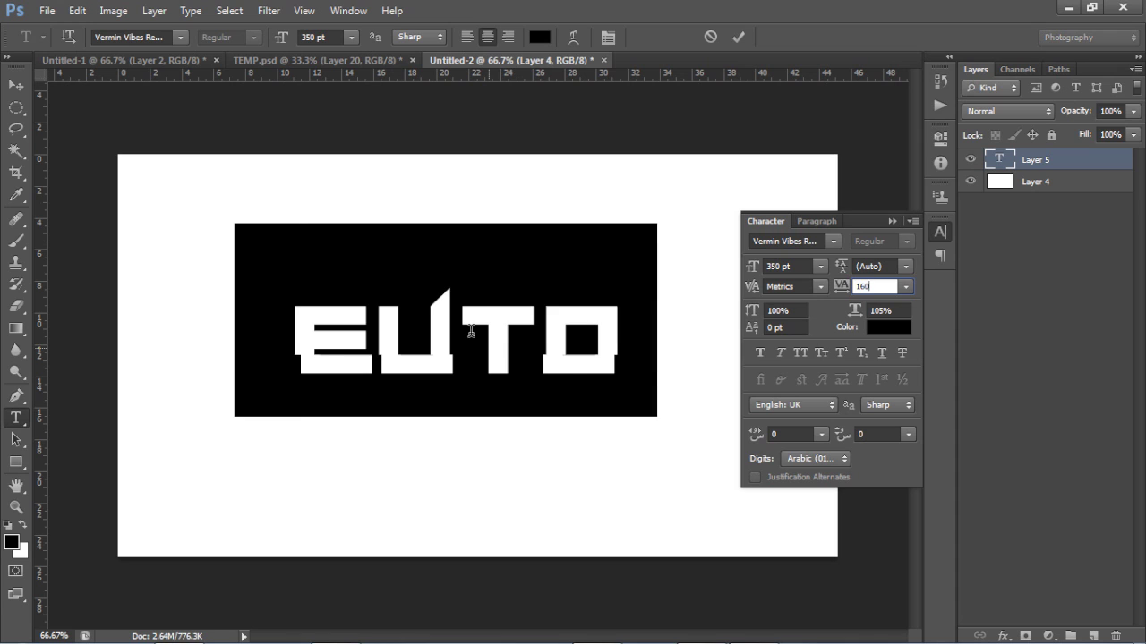
key(Return)
click(738, 37)
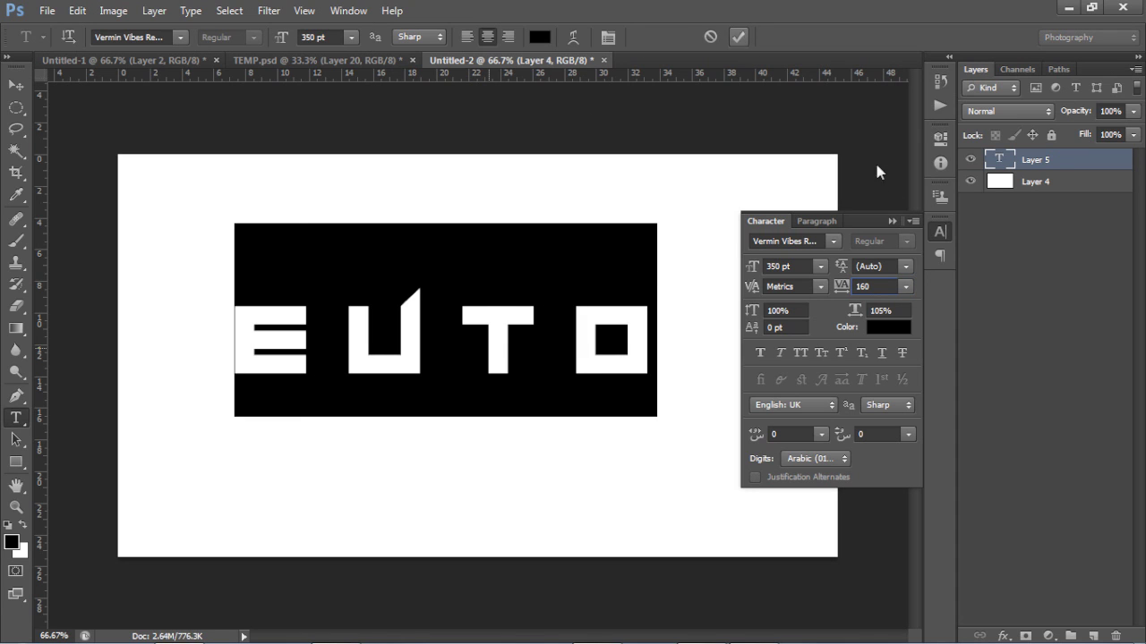
click(892, 222)
Move the EUTO text slightly toward the centre of the canvas and rasterize its type layer
key(v)
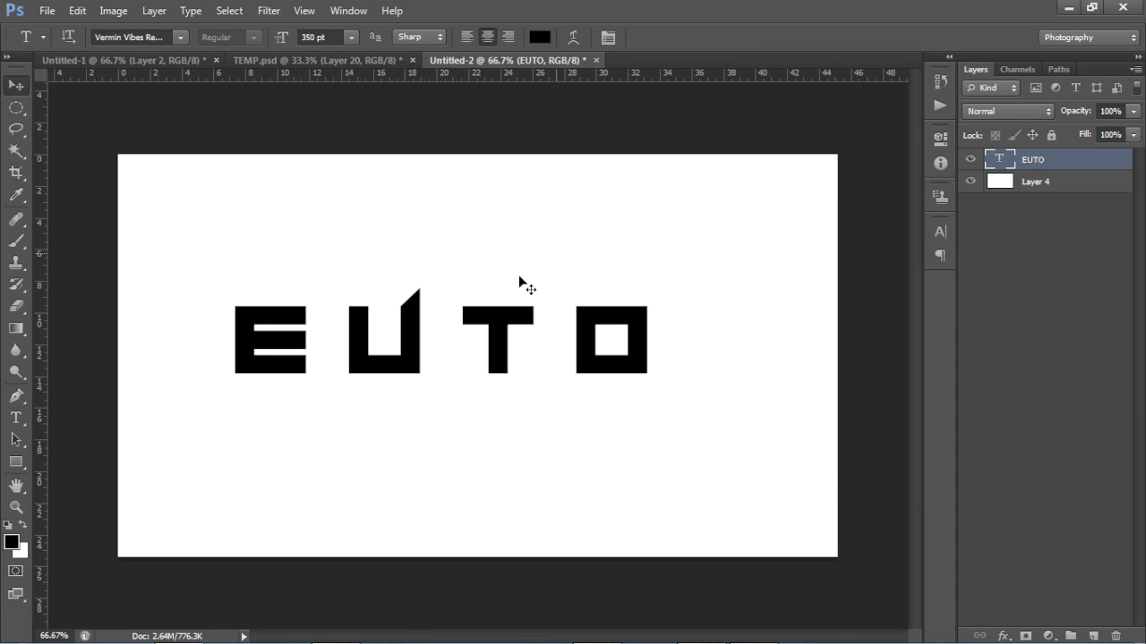
drag(531, 350, 556, 355)
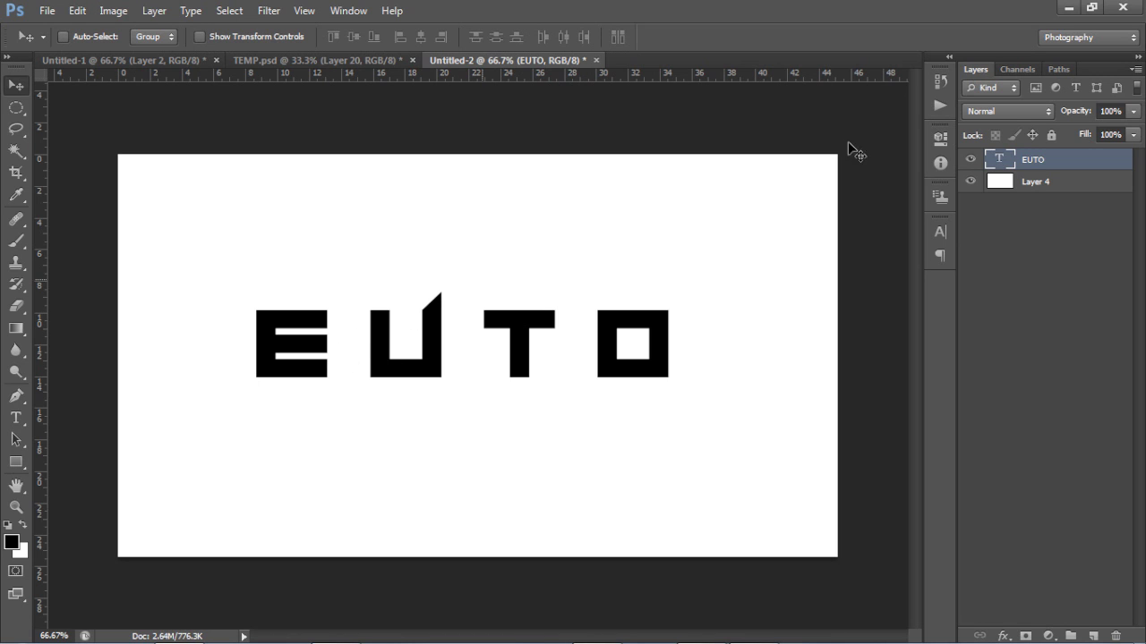
right_click(1043, 156)
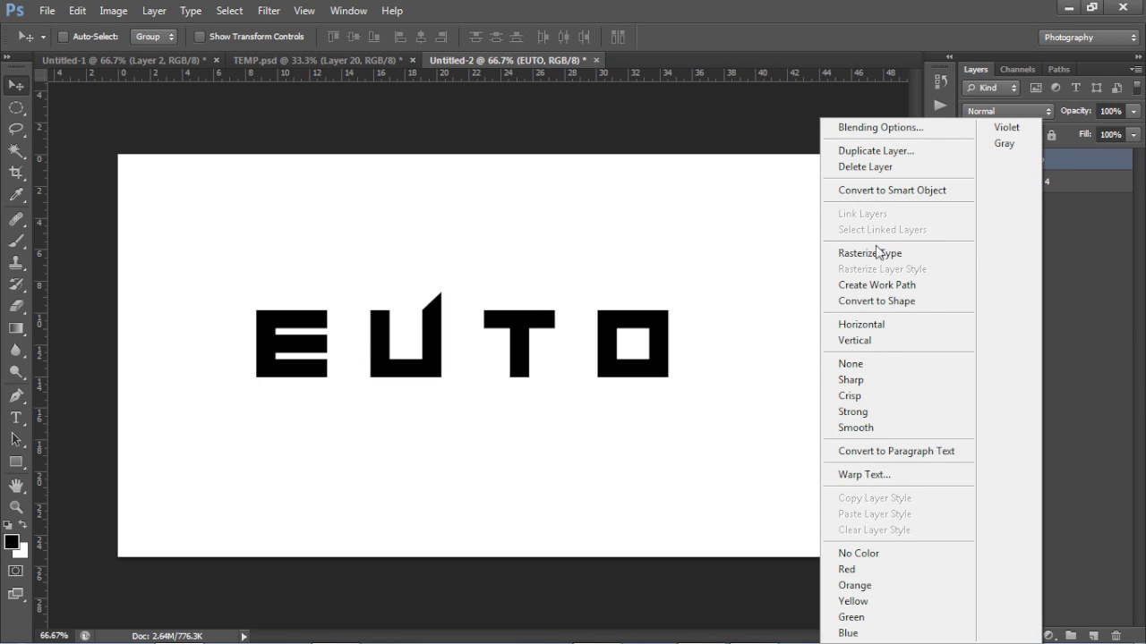
click(917, 258)
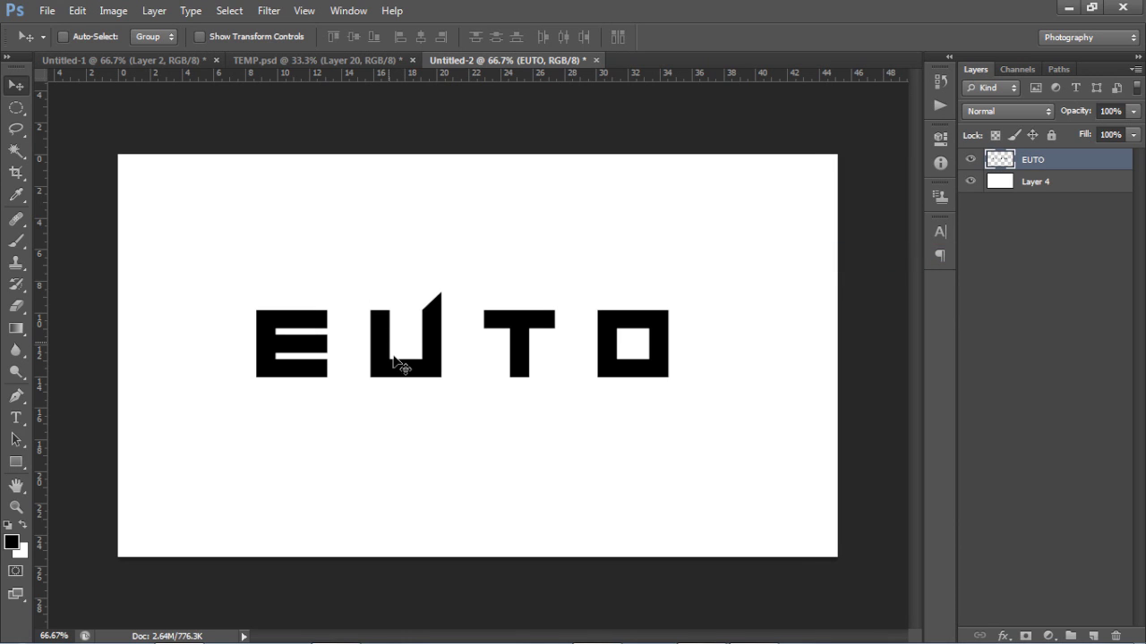
key(t)
click(339, 351)
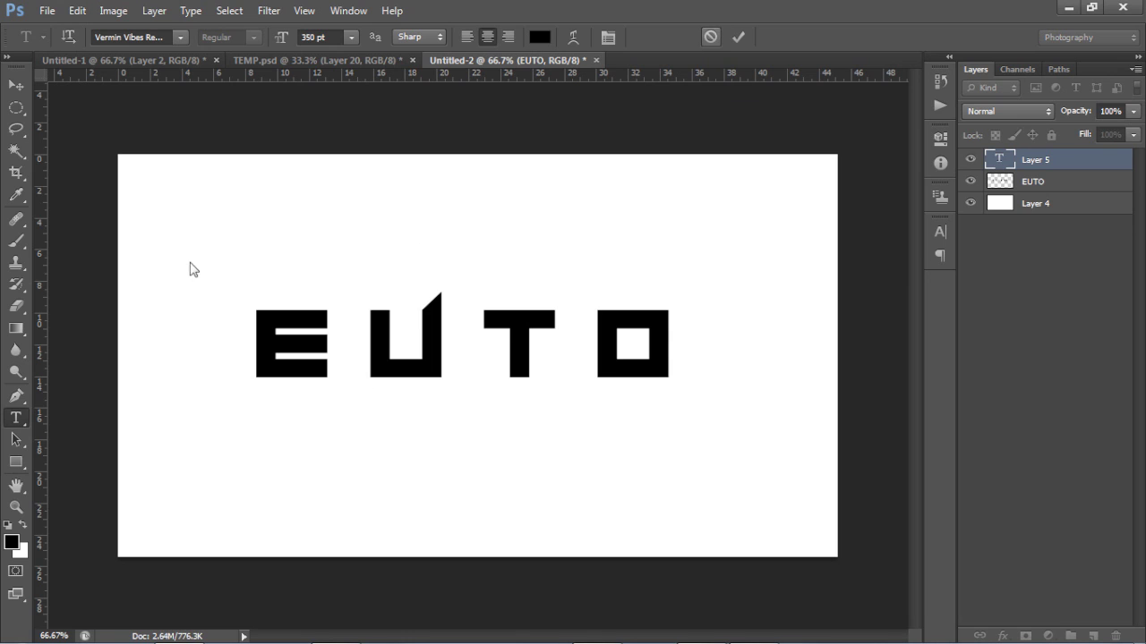
key(Escape)
key(v)
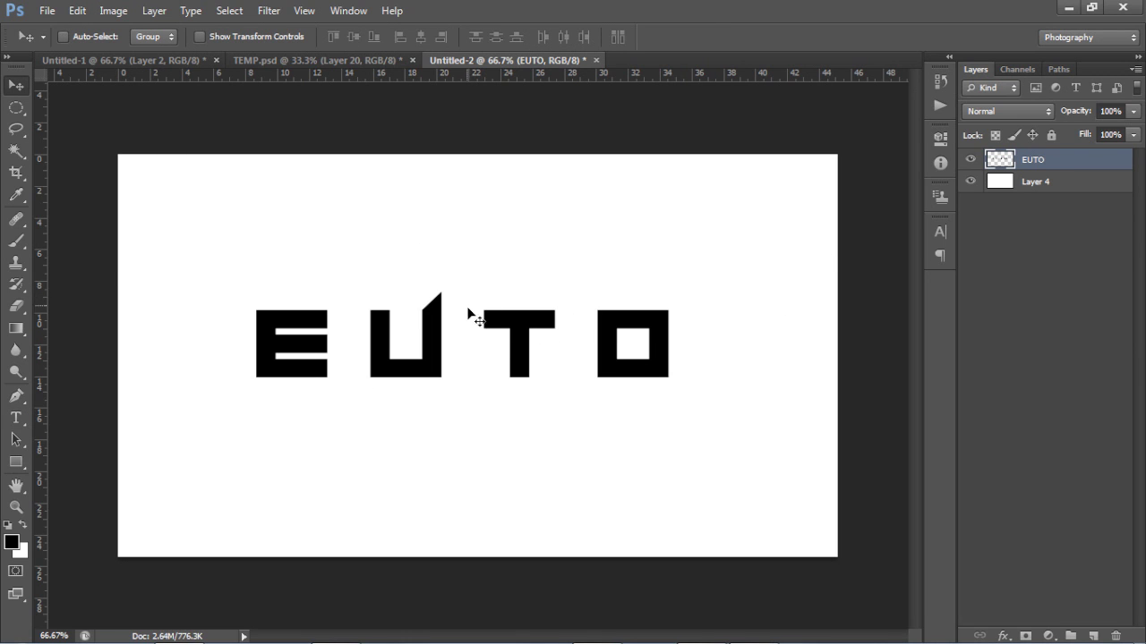
Select the letter E with a rectangular marquee of about 6.95 by 9.91 cm and put it on its own layer
key(m)
right_click(18, 109)
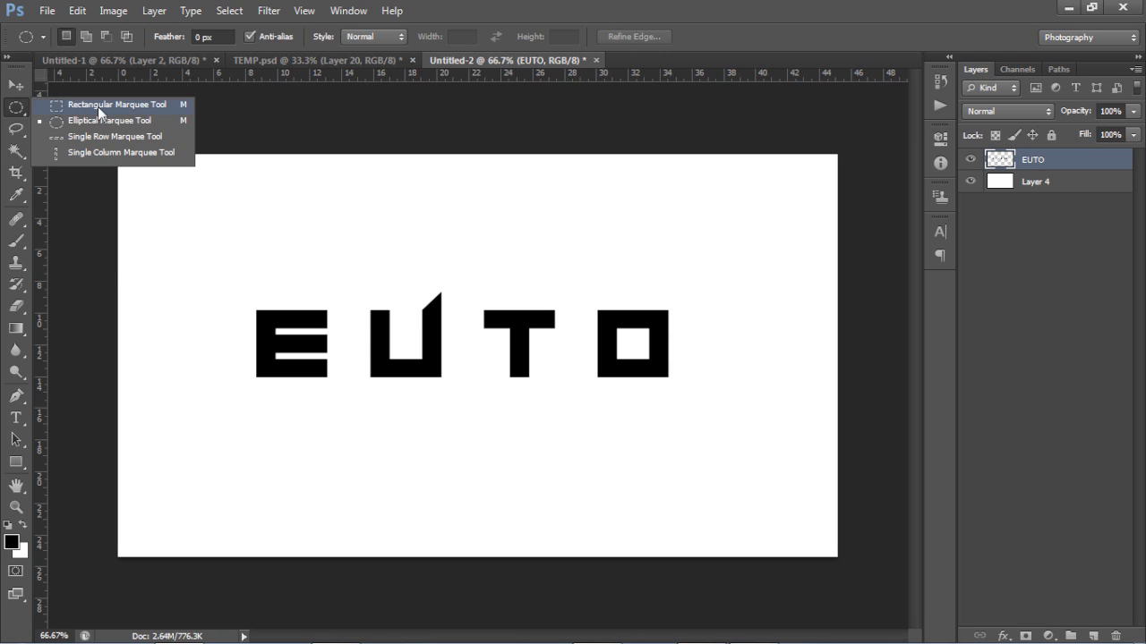
click(97, 107)
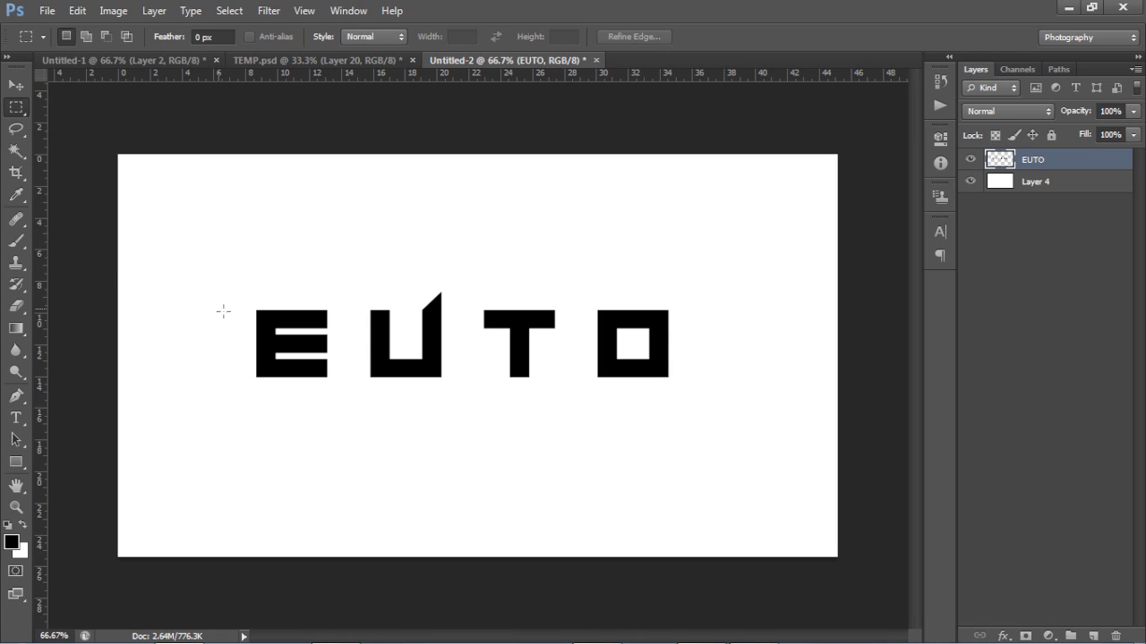
drag(228, 270, 338, 426)
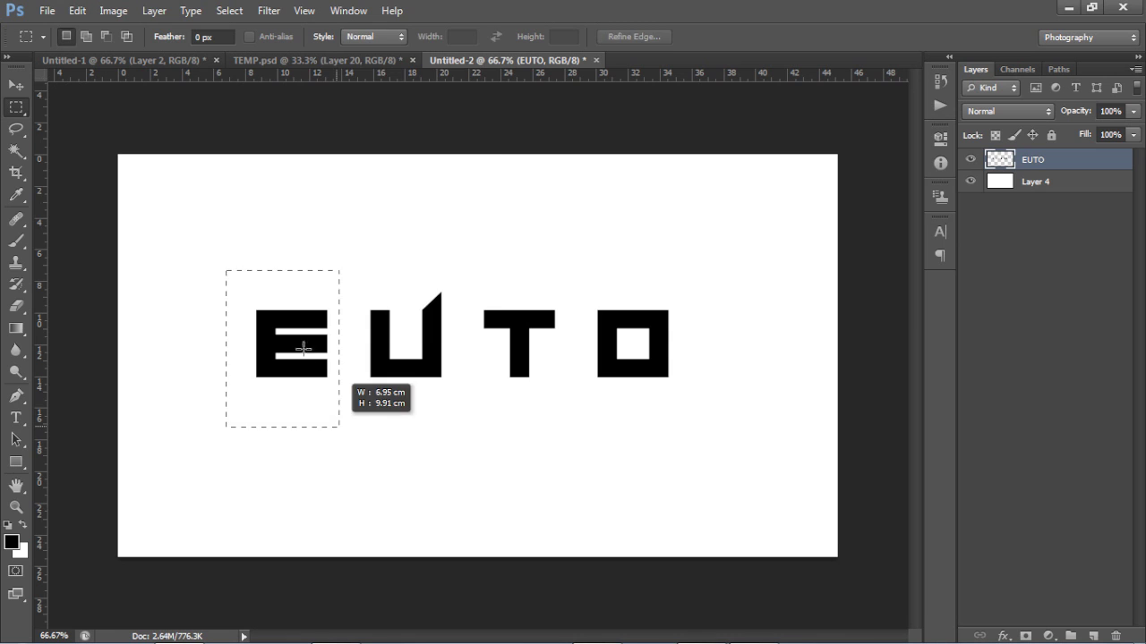
right_click(304, 347)
click(353, 187)
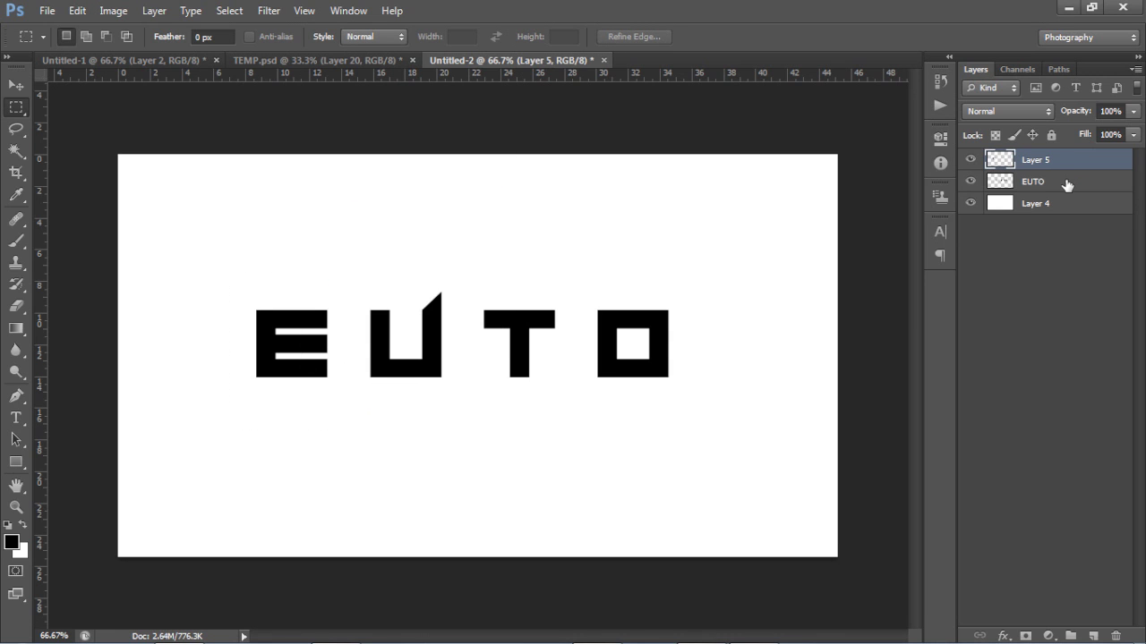
Select the letter U on the EUTO layer with a rectangular marquee and cut it onto its own layer
click(1074, 179)
drag(357, 273, 453, 418)
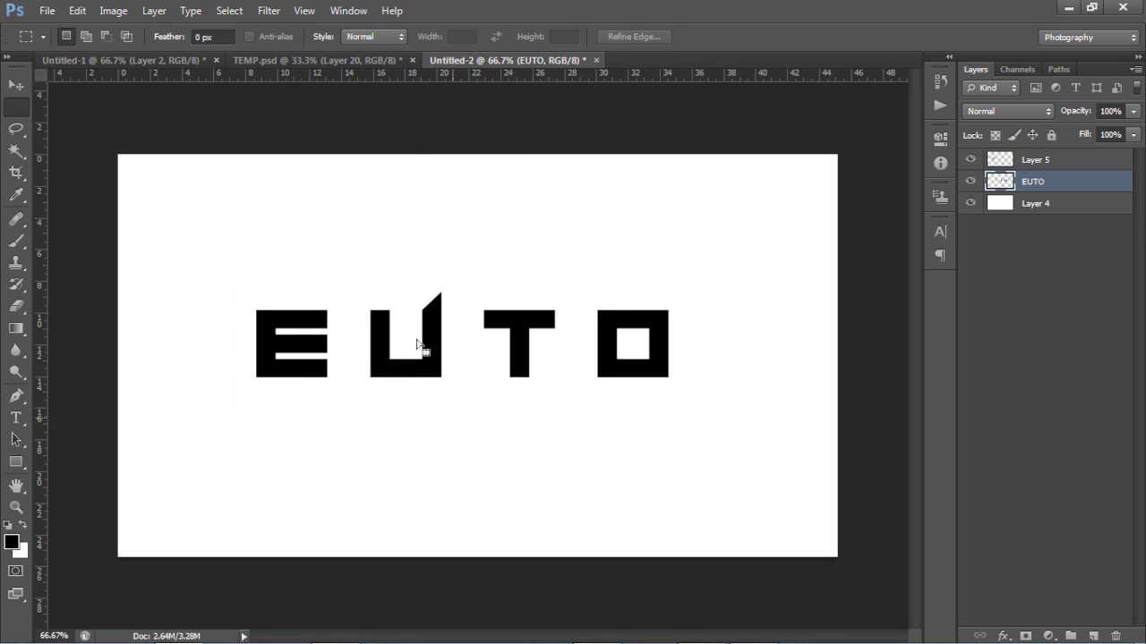
right_click(413, 345)
click(475, 176)
Cut the letter T from the EUTO layer onto its own layer and check what remains on the original layer
click(1029, 204)
drag(453, 281, 521, 333)
right_click(521, 333)
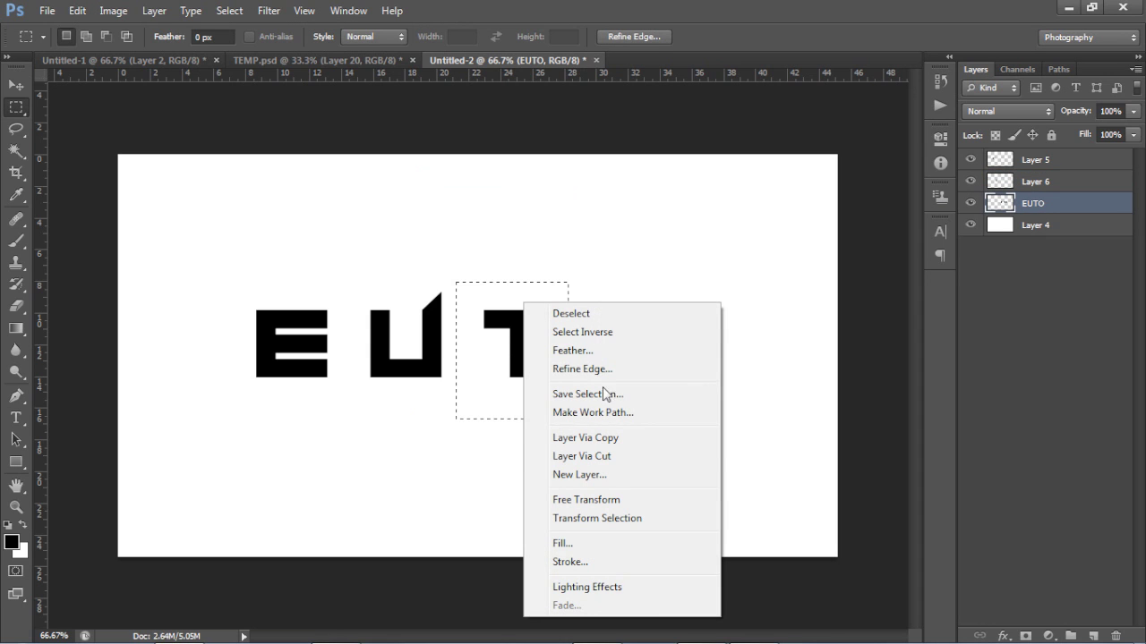
click(591, 456)
click(969, 225)
click(969, 225)
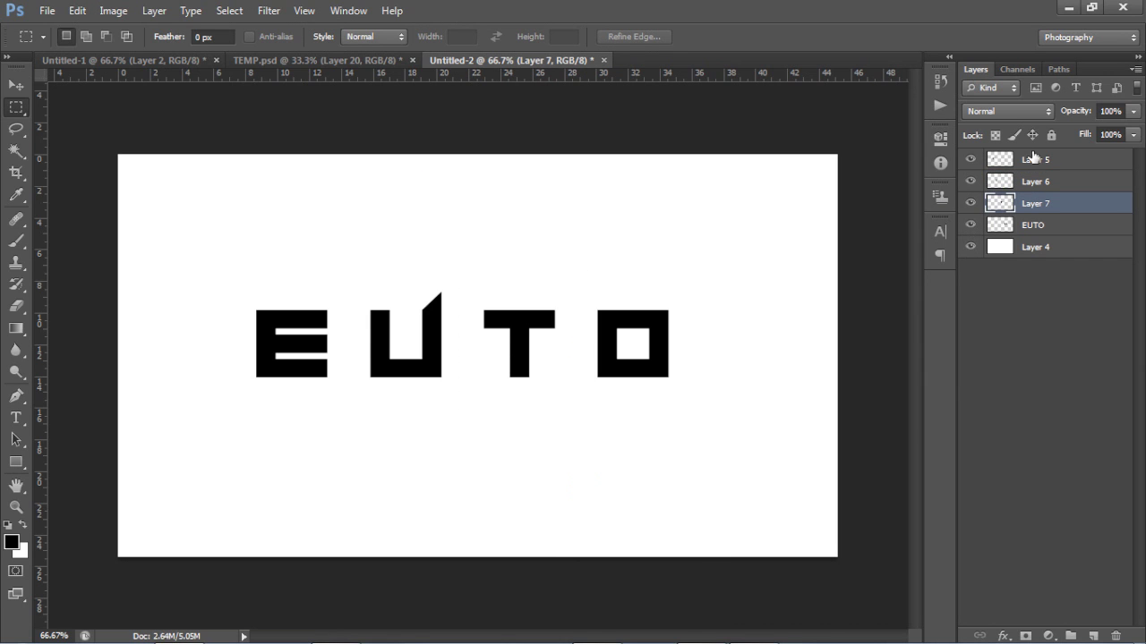
Rename the four letter layers e, u, t and o to match the letter each one holds
click(1035, 159)
double_click(1036, 159)
text(e)
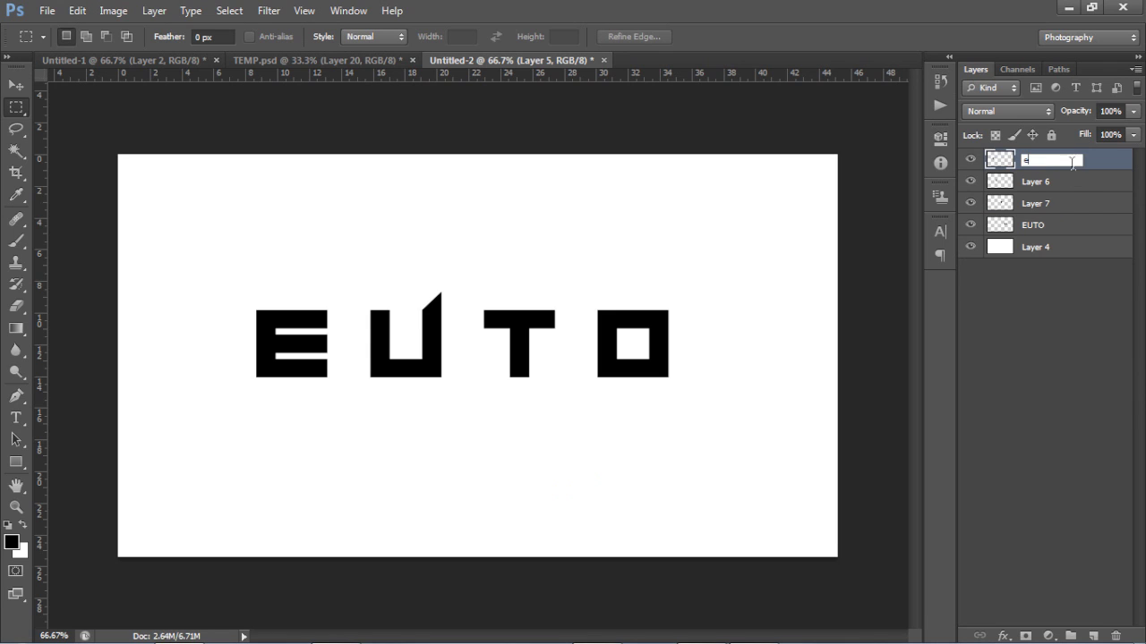
double_click(1040, 184)
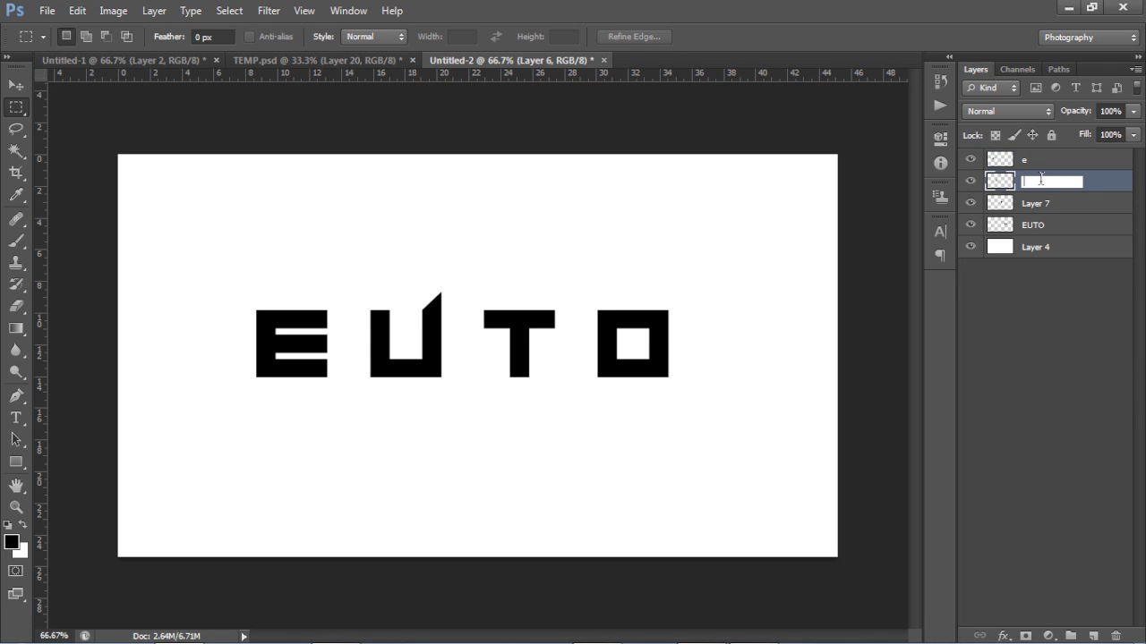
key(Return)
double_click(1043, 204)
text(t)
key(Return)
double_click(1033, 227)
text(o)
click(1041, 372)
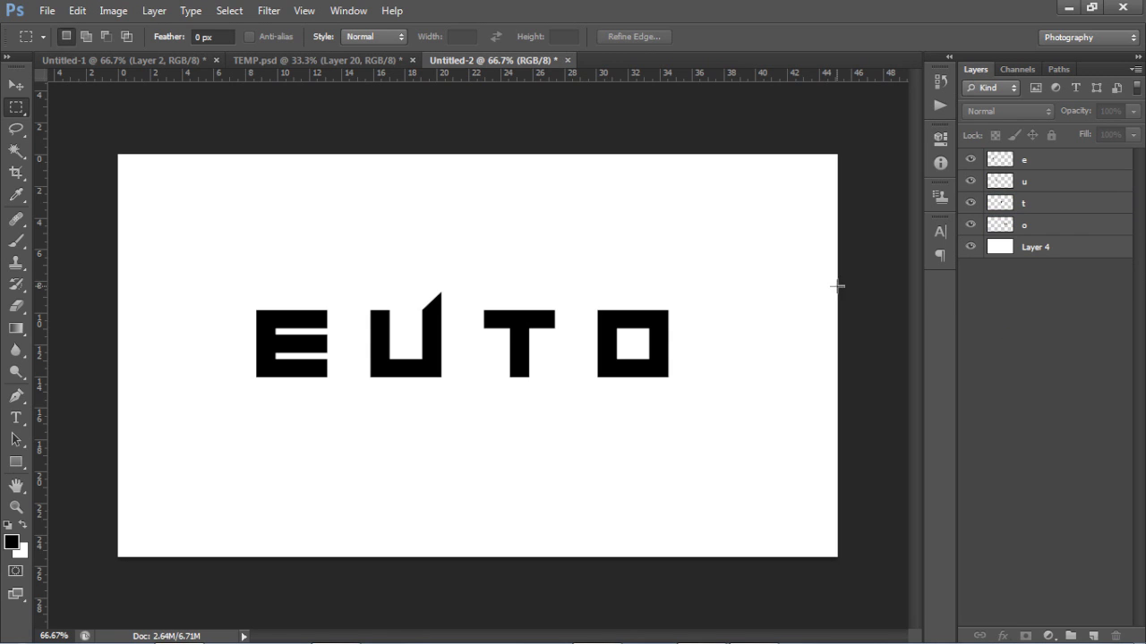
Hide the t and o layers so only the letters E and U are shown
key(v)
click(970, 225)
click(970, 202)
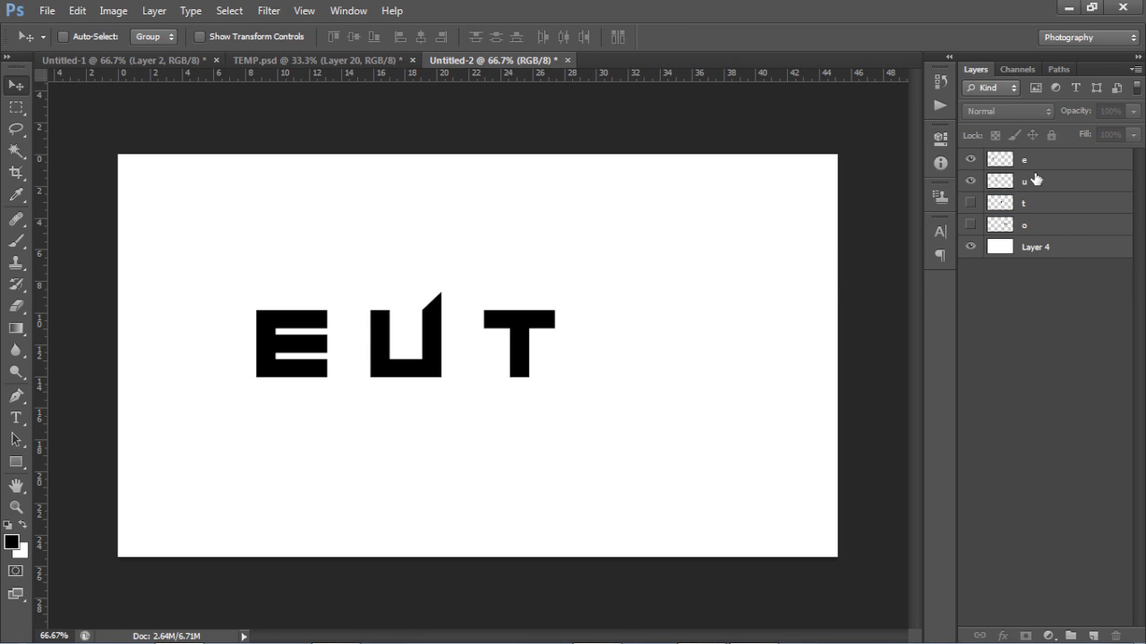
click(1038, 166)
key(z)
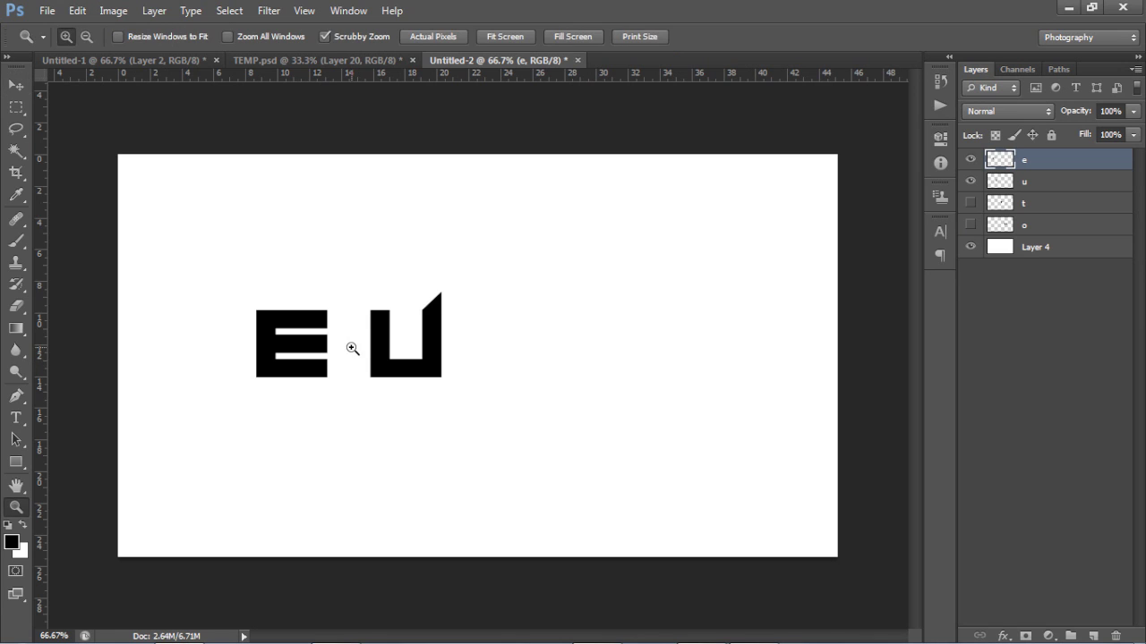
click(349, 347)
click(350, 347)
drag(326, 337, 495, 352)
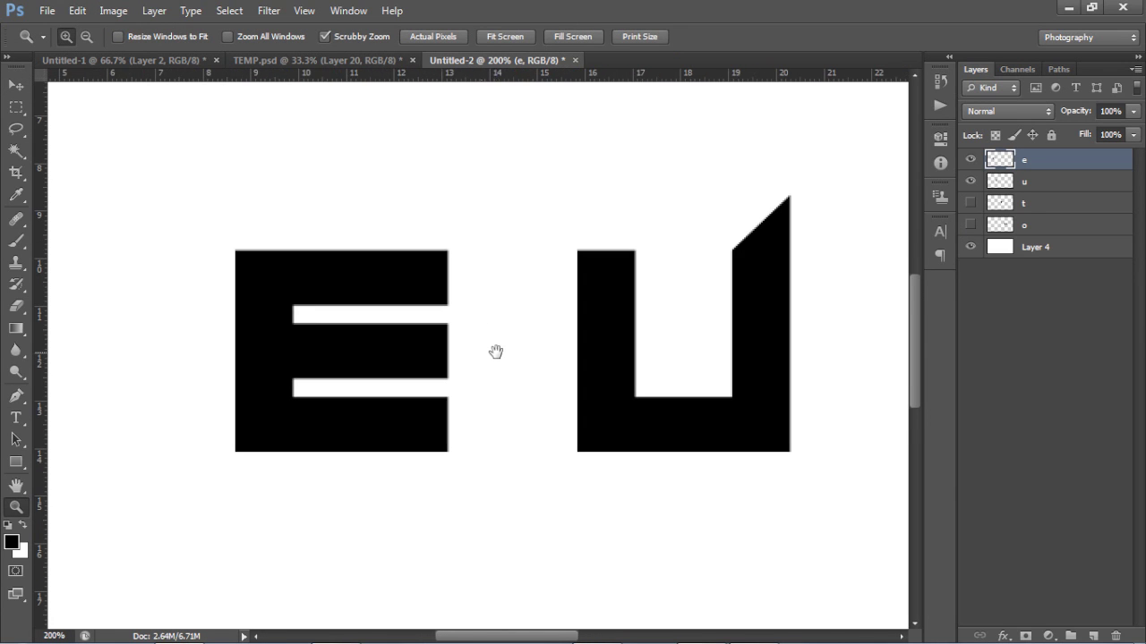
Move the letter U horizontally until its left stem meets the open side of the E
click(1065, 185)
key(v)
drag(668, 345, 542, 325)
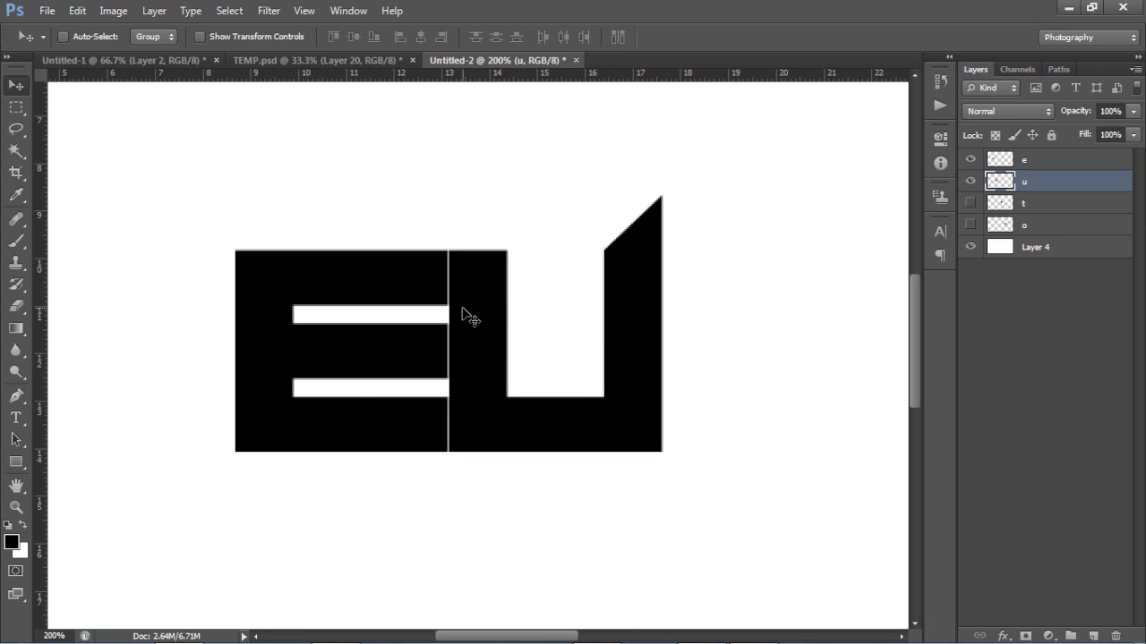
key(Right)
key(Left)
Try overlapping the U's left stem with the E's arms, and set it back beside the E with a thin gap between them
drag(469, 335, 435, 350)
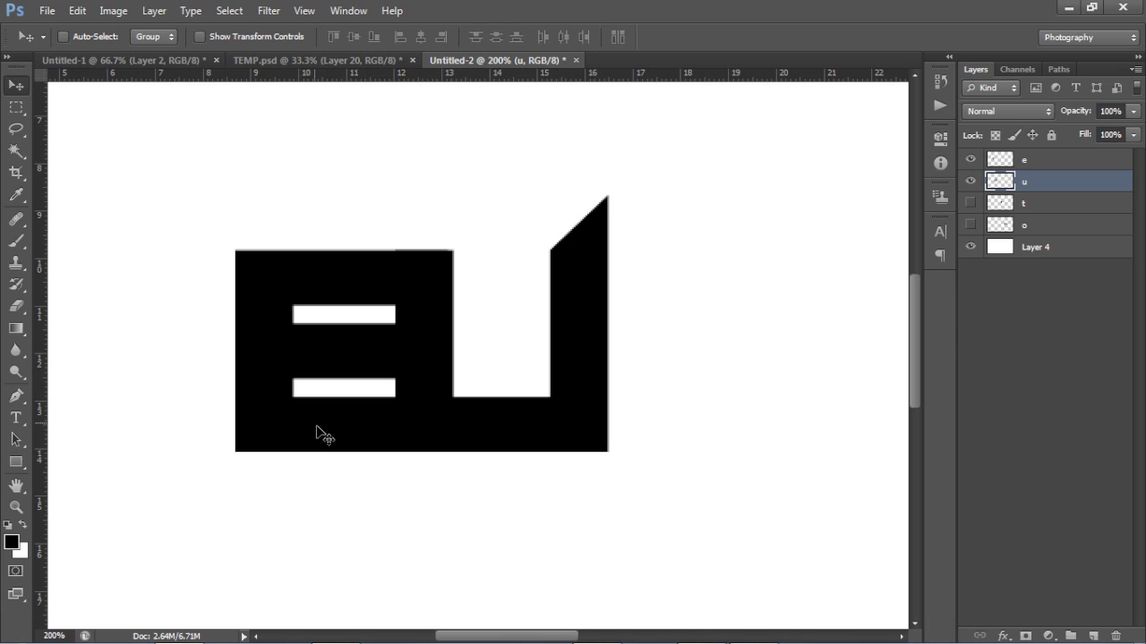
drag(391, 340, 447, 339)
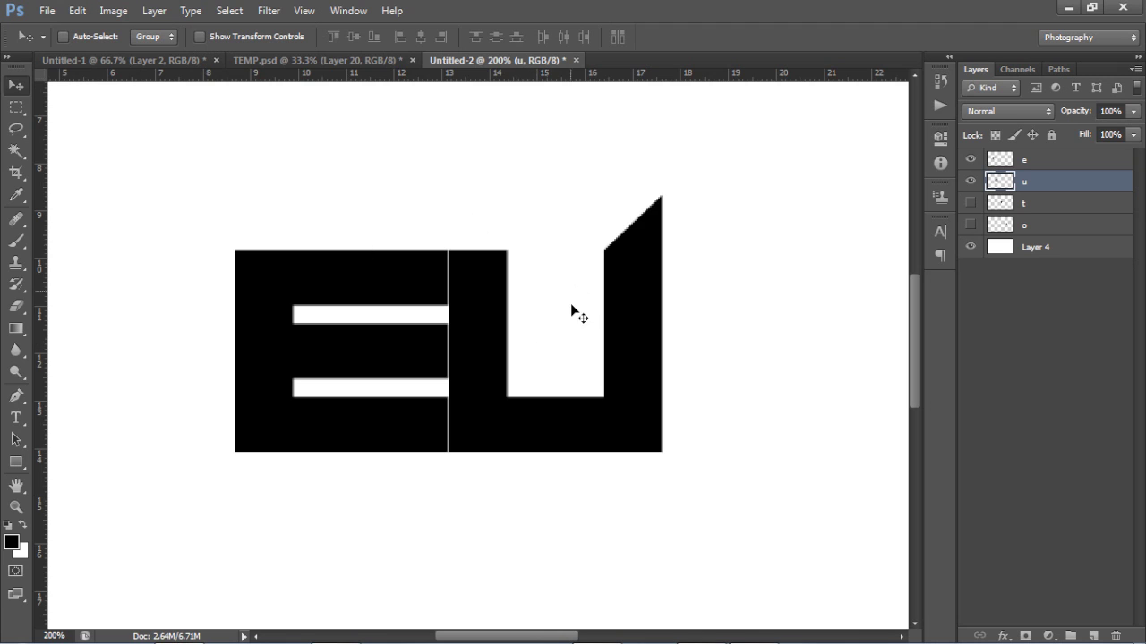
key(Right)
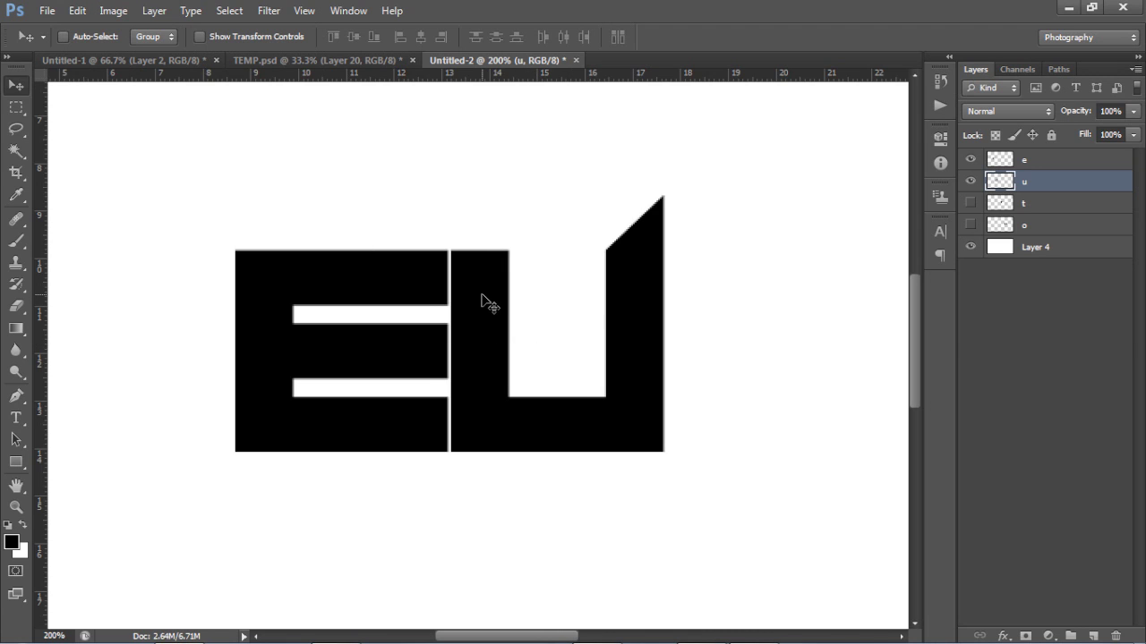
Place three horizontal guides along the upper and lower edges of the E's middle arm and the letters' base
key(ctrl+minus)
key(ctrl+minus)
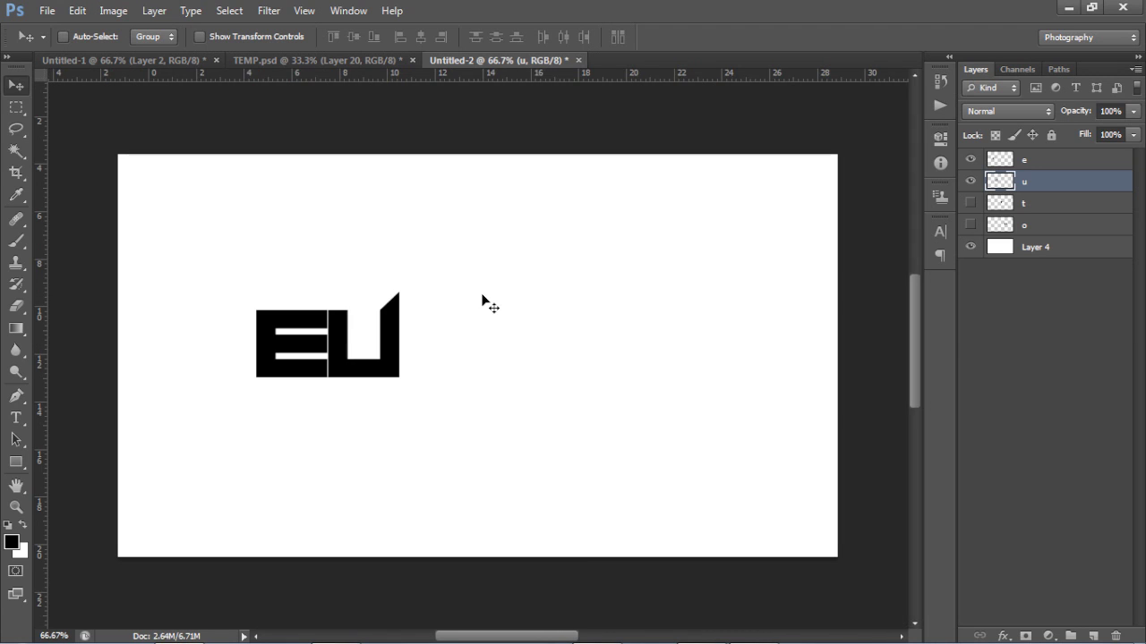
key(z)
click(318, 323)
click(316, 324)
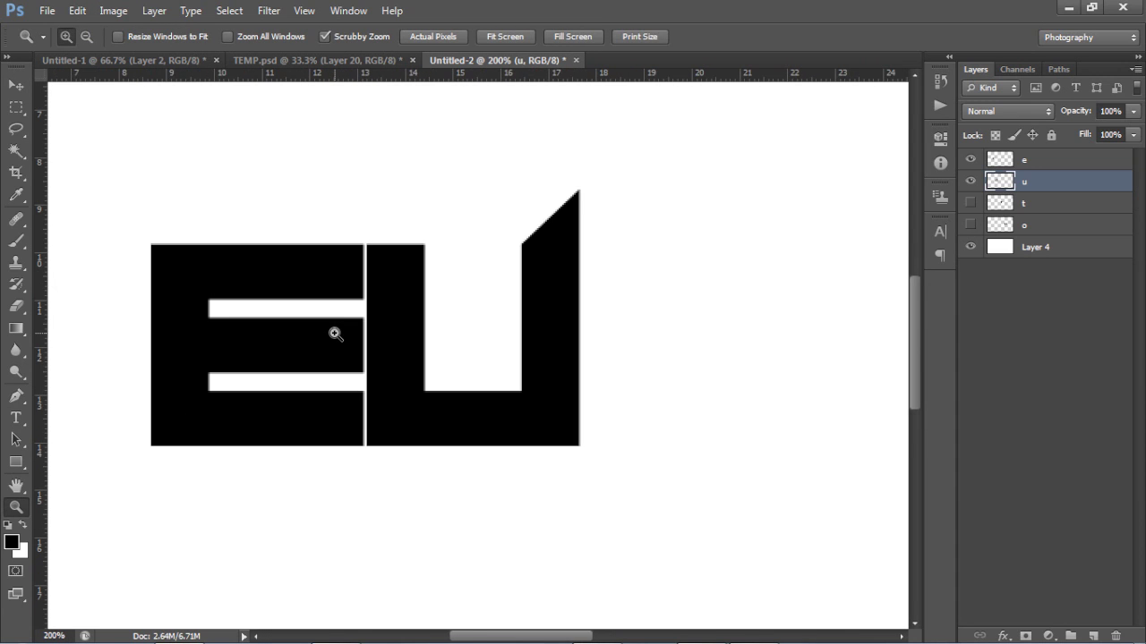
key(m)
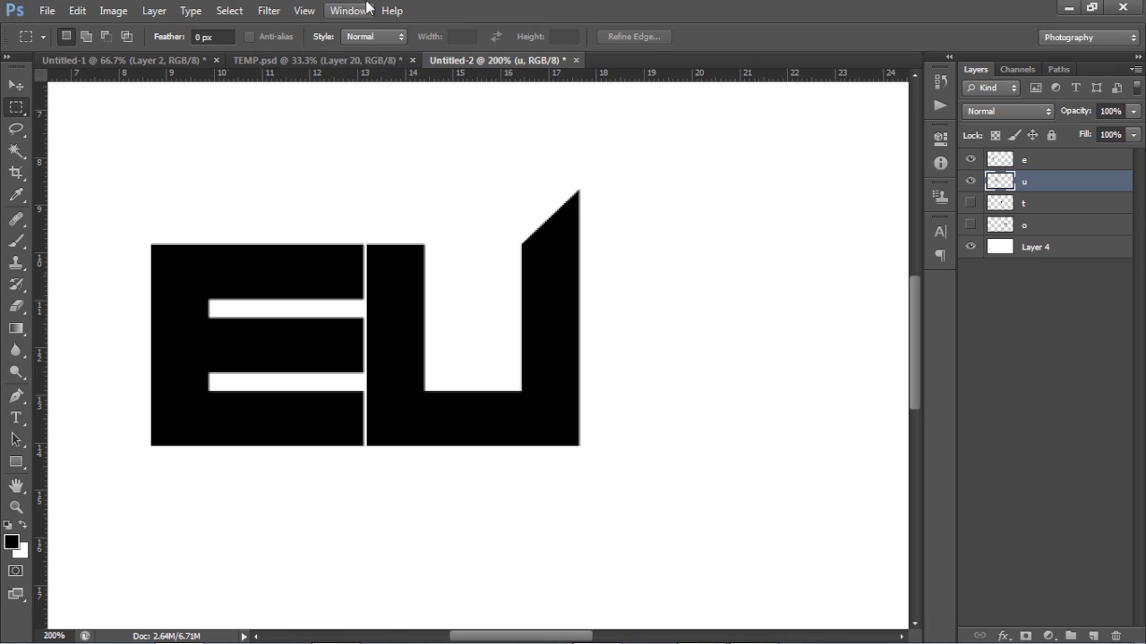
drag(438, 263, 462, 316)
drag(484, 198, 489, 375)
drag(524, 86, 573, 445)
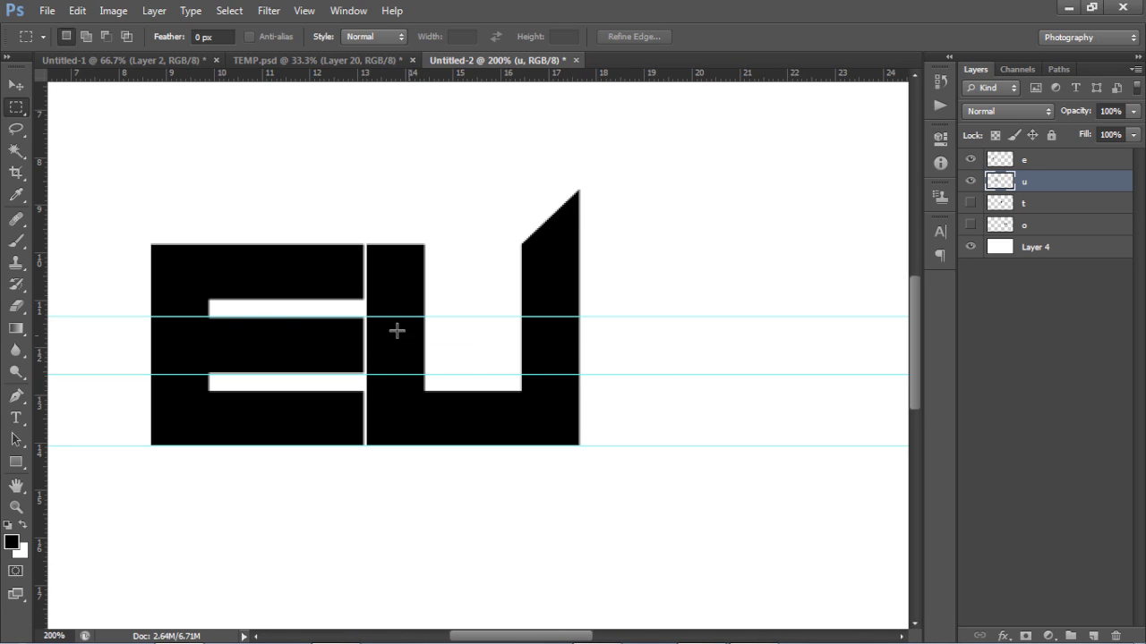
Fill a rectangular selection on a new layer with black, extending the E's middle arm to the U's right stem, and deselect
drag(375, 347, 520, 374)
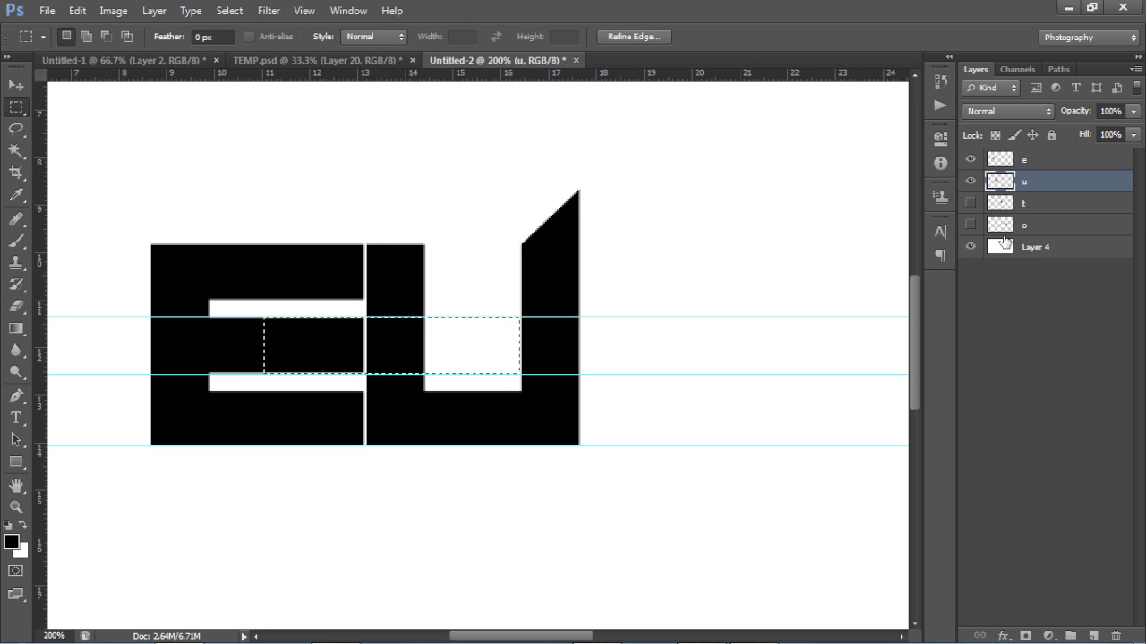
click(1038, 162)
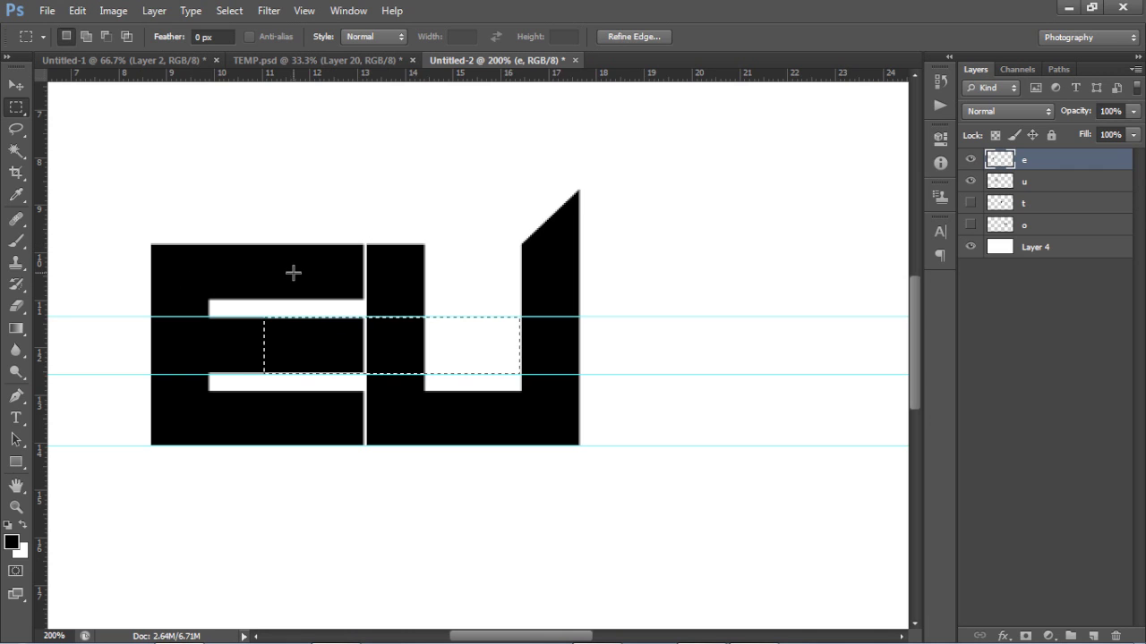
click(1093, 635)
right_click(590, 190)
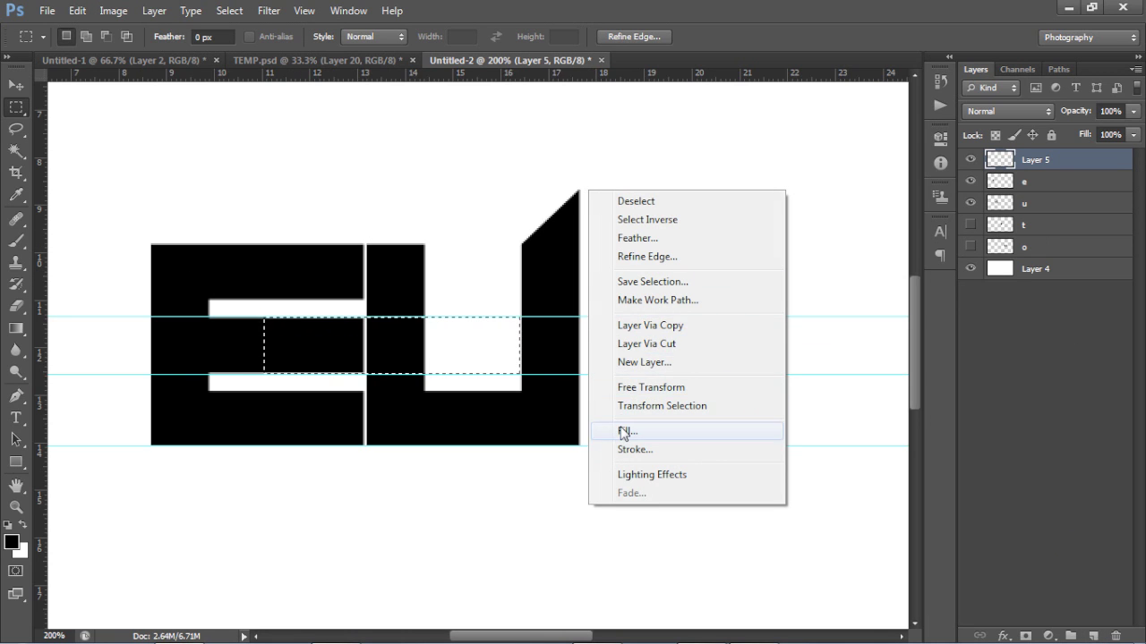
click(626, 430)
click(666, 173)
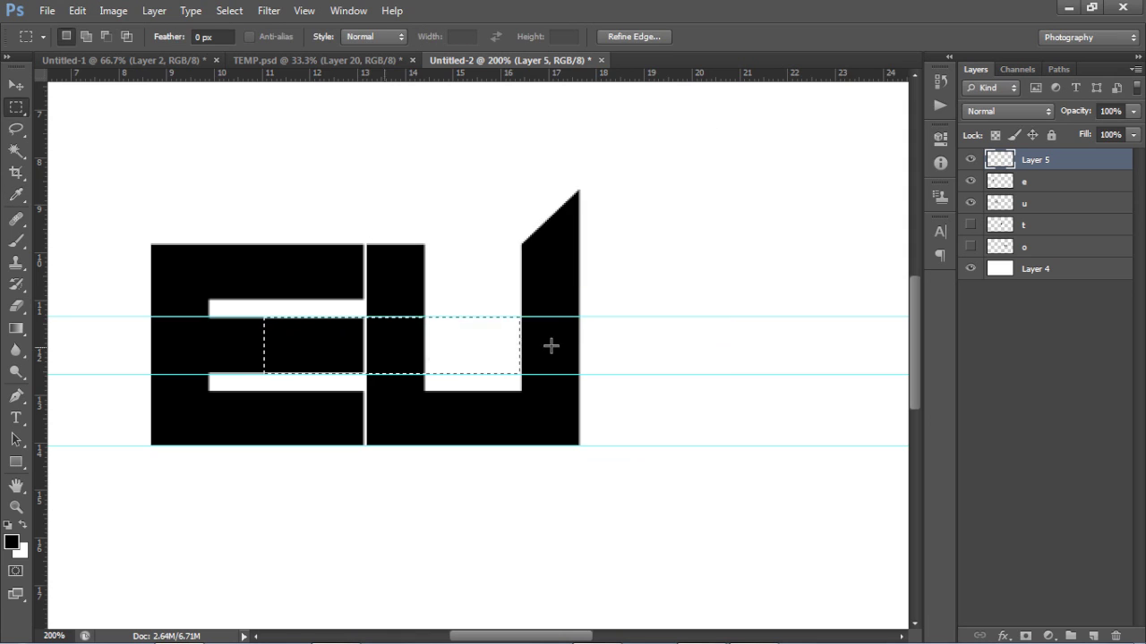
right_click(548, 233)
click(600, 251)
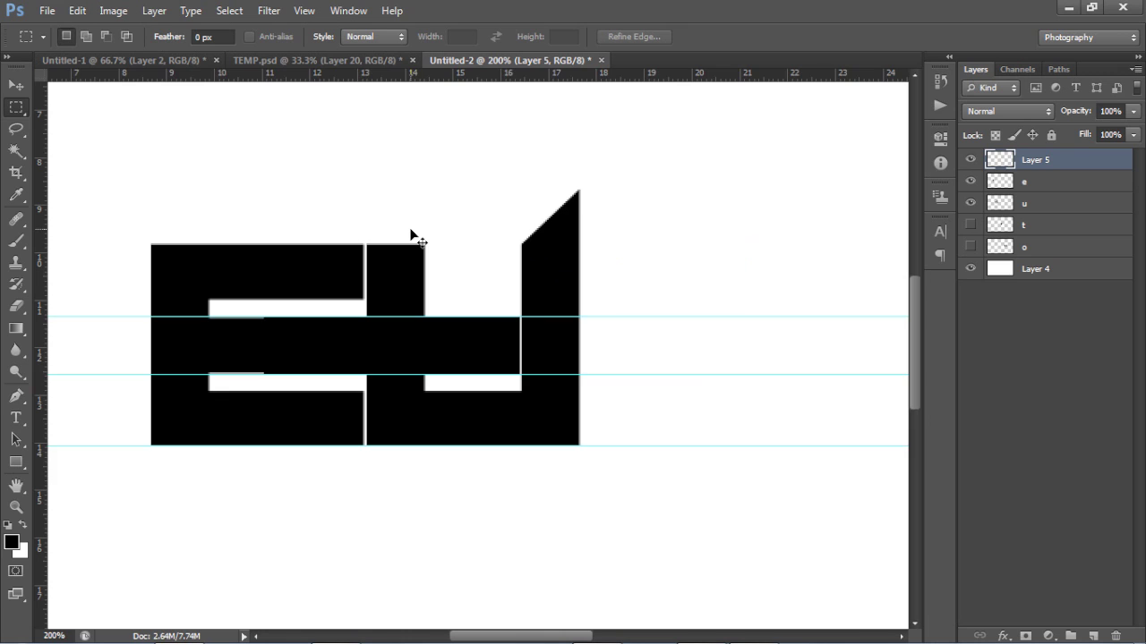
Hide the guides and examine how the black bar lines up with the E's middle arm and the U
key(ctrl+r)
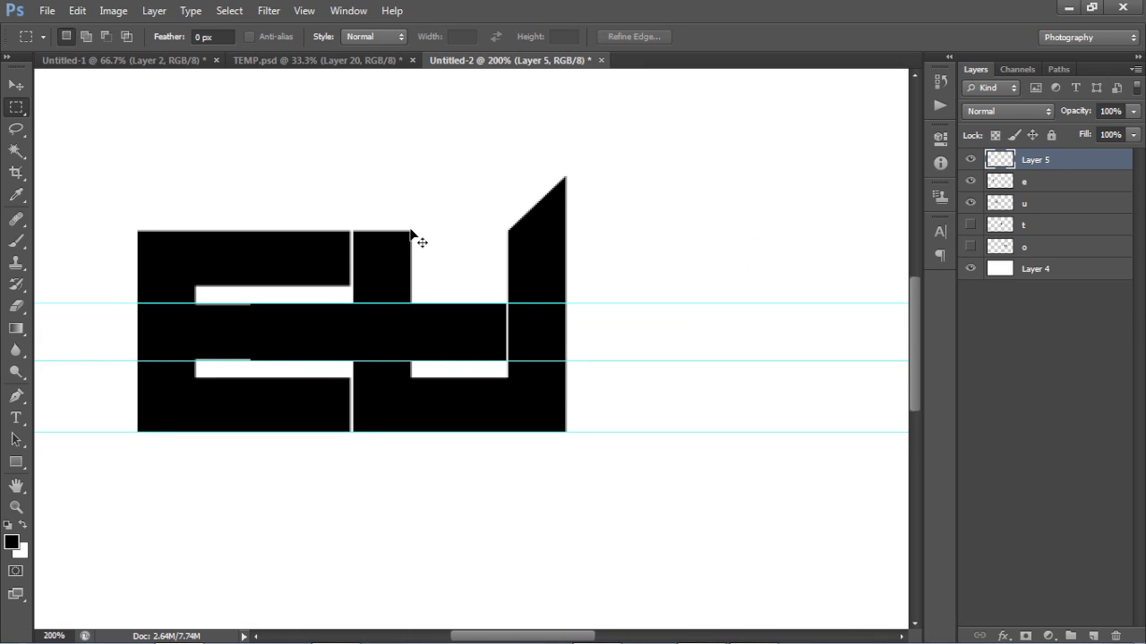
key(ctrl+r)
key(ctrl+semicolon)
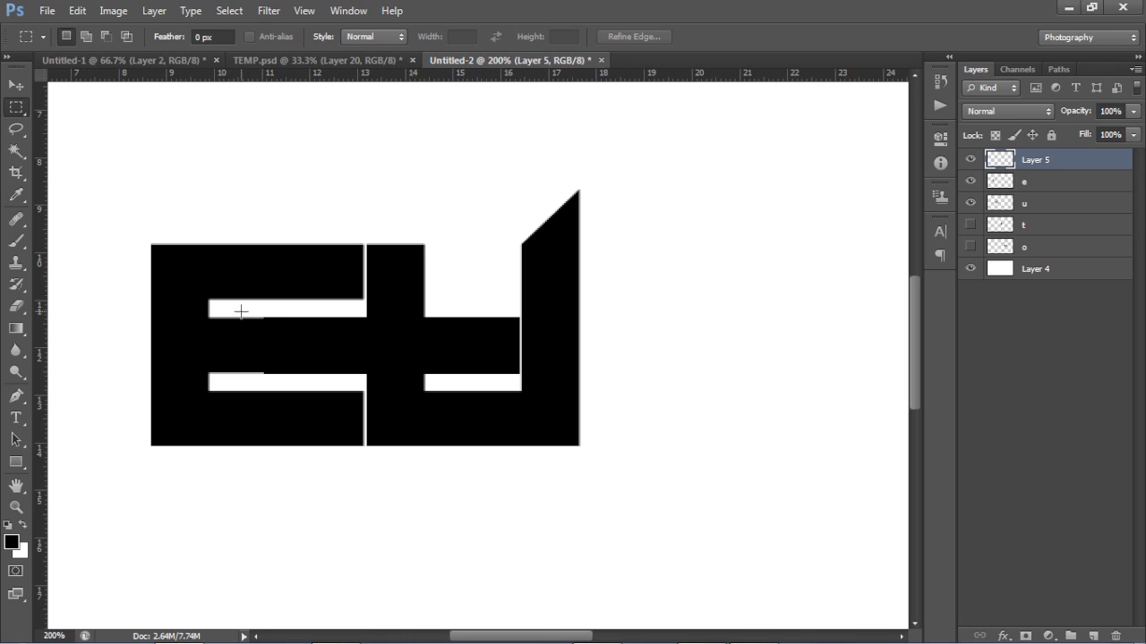
drag(208, 308, 363, 315)
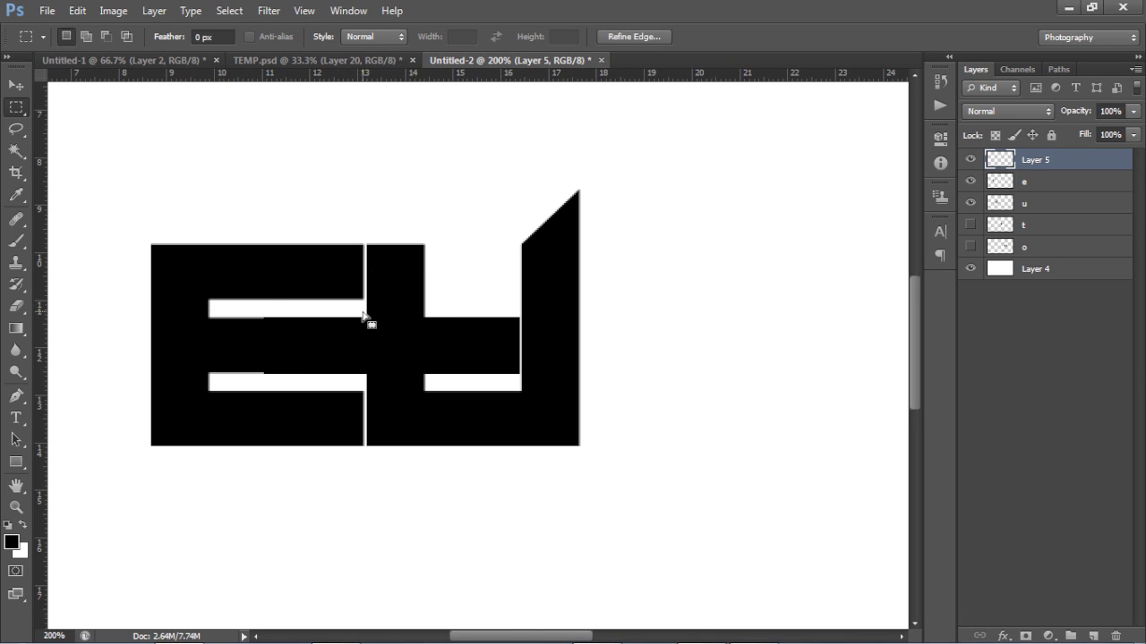
click(222, 328)
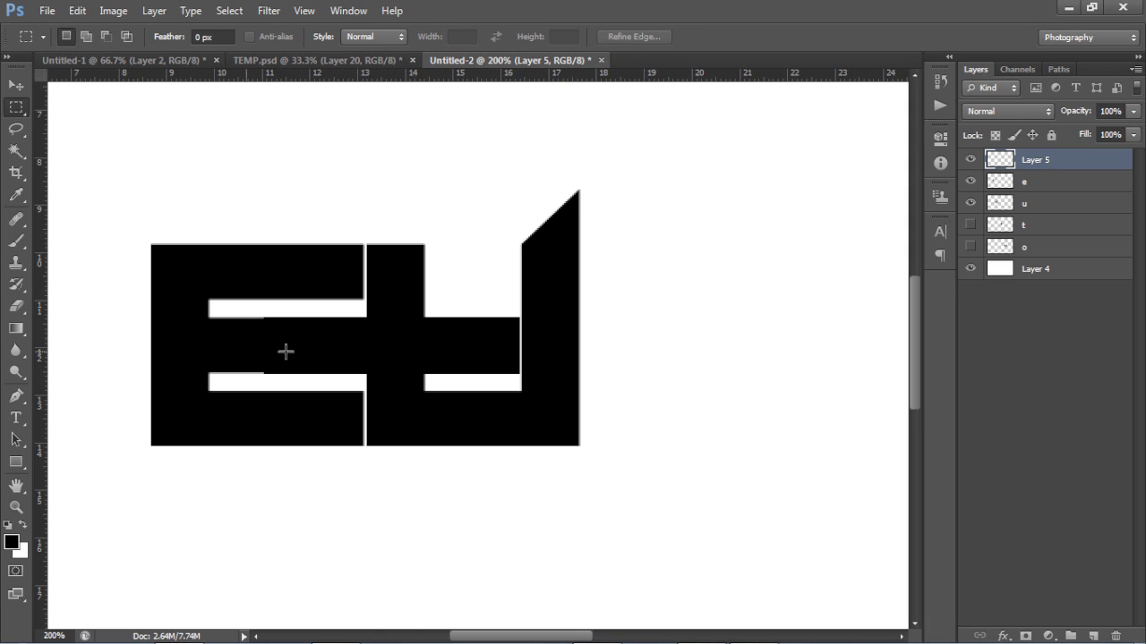
key(ctrl+minus)
key(ctrl+minus)
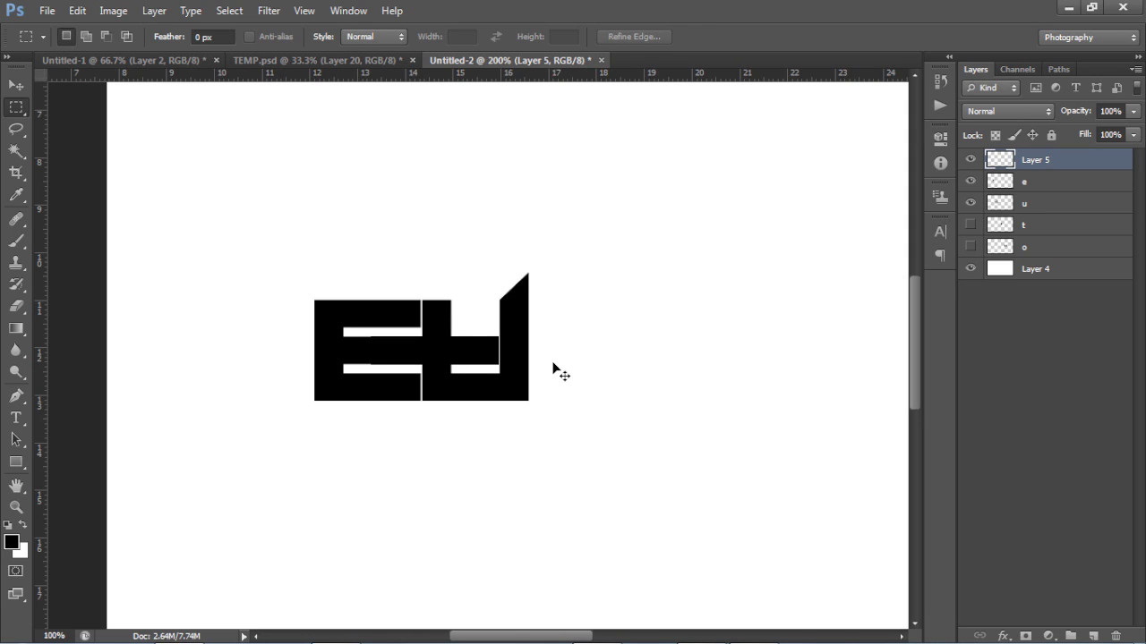
key(z)
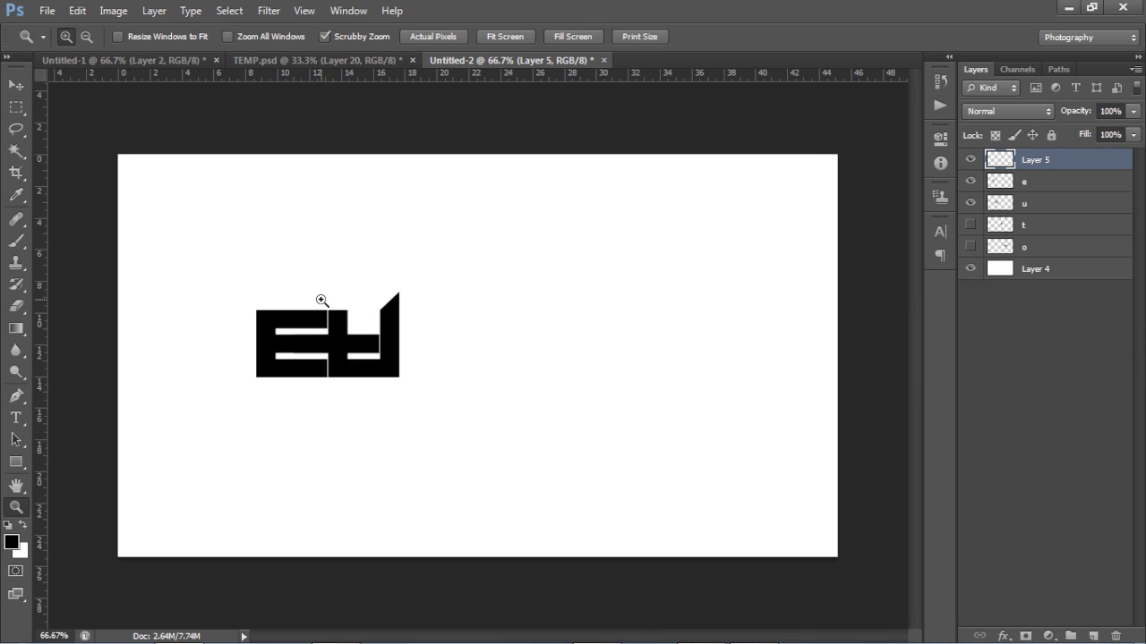
click(319, 299)
click(380, 320)
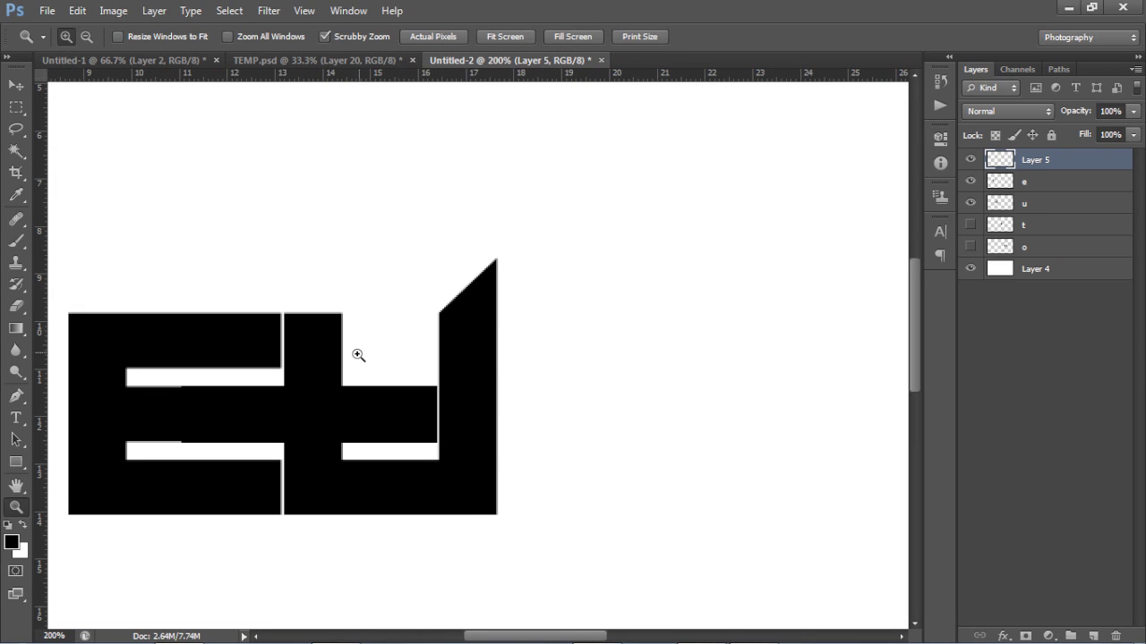
drag(407, 335, 428, 329)
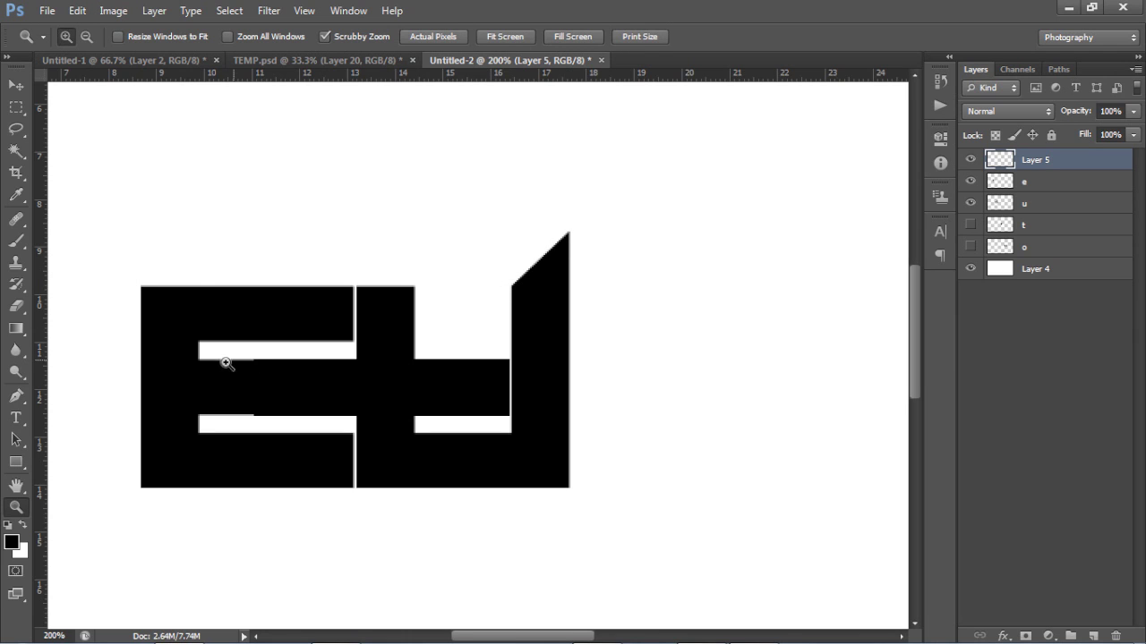
scroll(242, 365, left, 2)
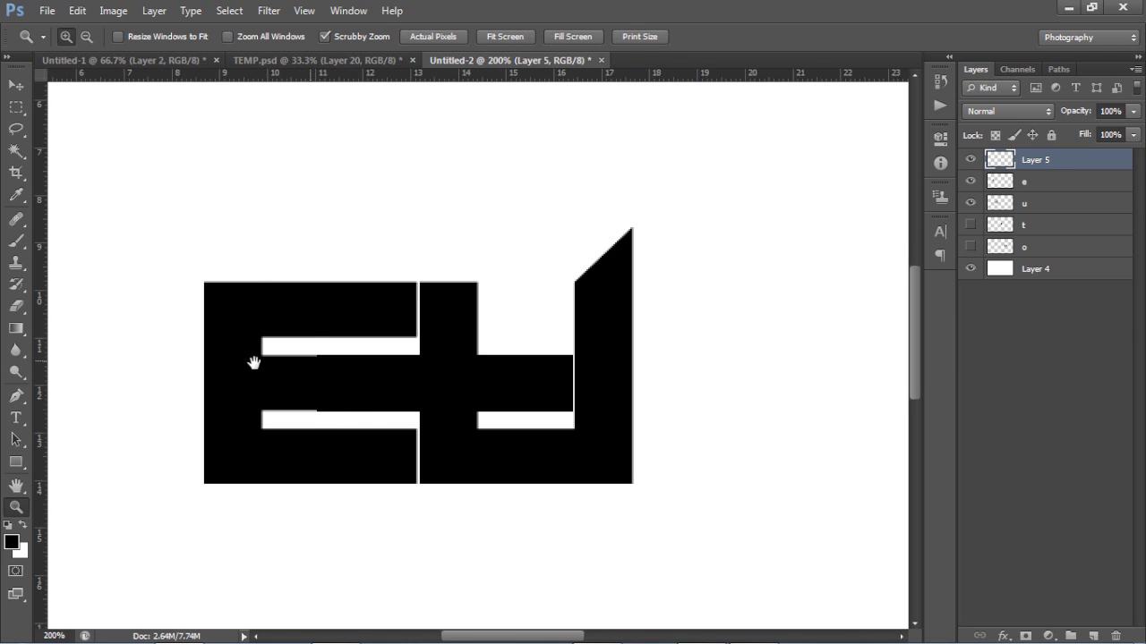
Add a new layer, show the guides, and draw a closed four-point slanted path between them at the E's left edge
click(1103, 637)
key(ctrl+semicolon)
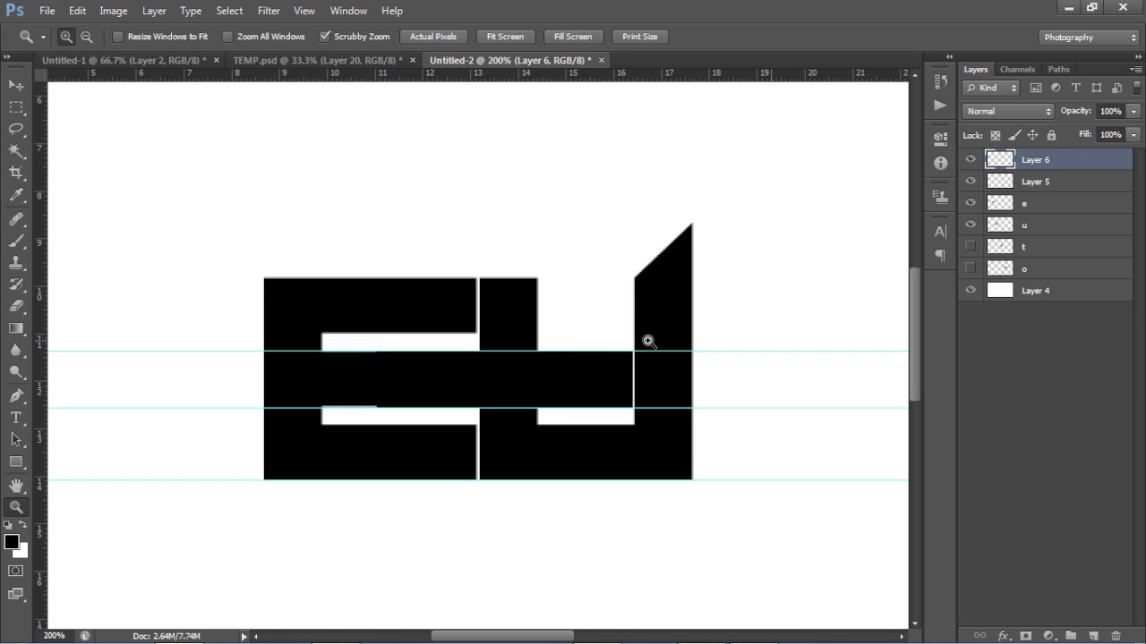
key(p)
click(265, 351)
click(199, 408)
click(272, 409)
click(282, 352)
click(265, 353)
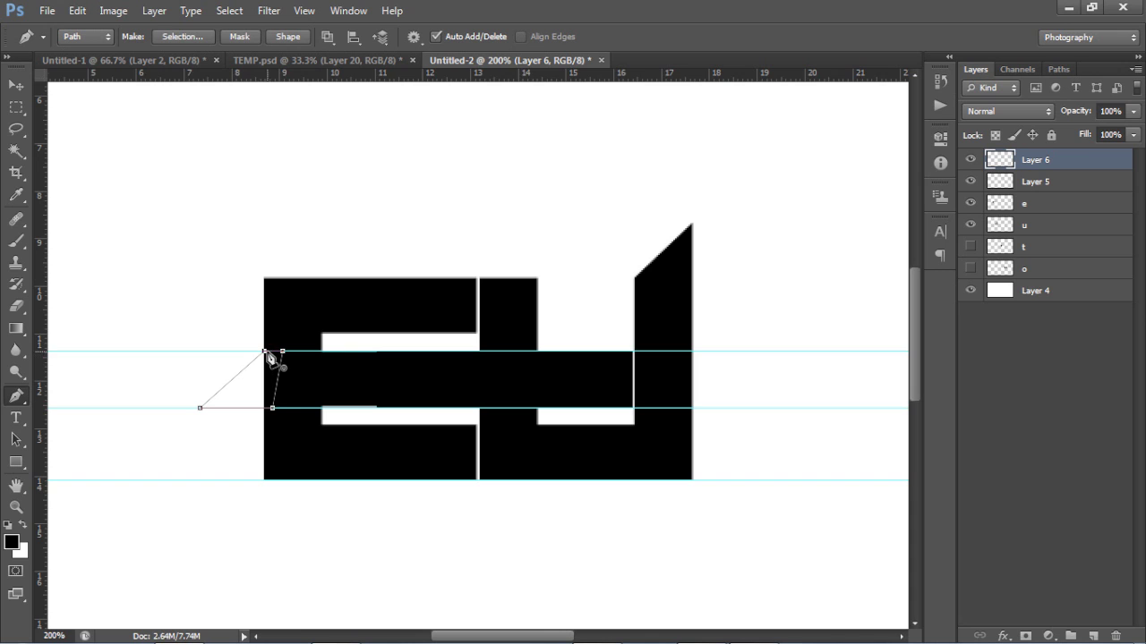
Fill the slanted path at the E's left edge in Normal mode at 100% opacity and delete the path
right_click(299, 374)
click(351, 128)
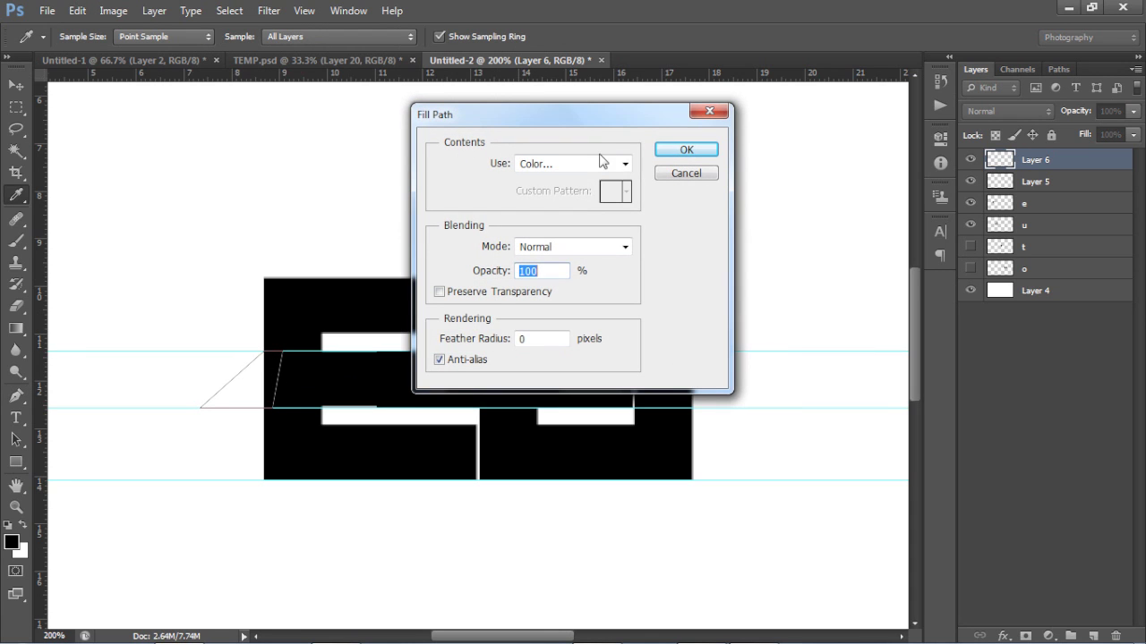
click(685, 152)
right_click(636, 212)
click(666, 240)
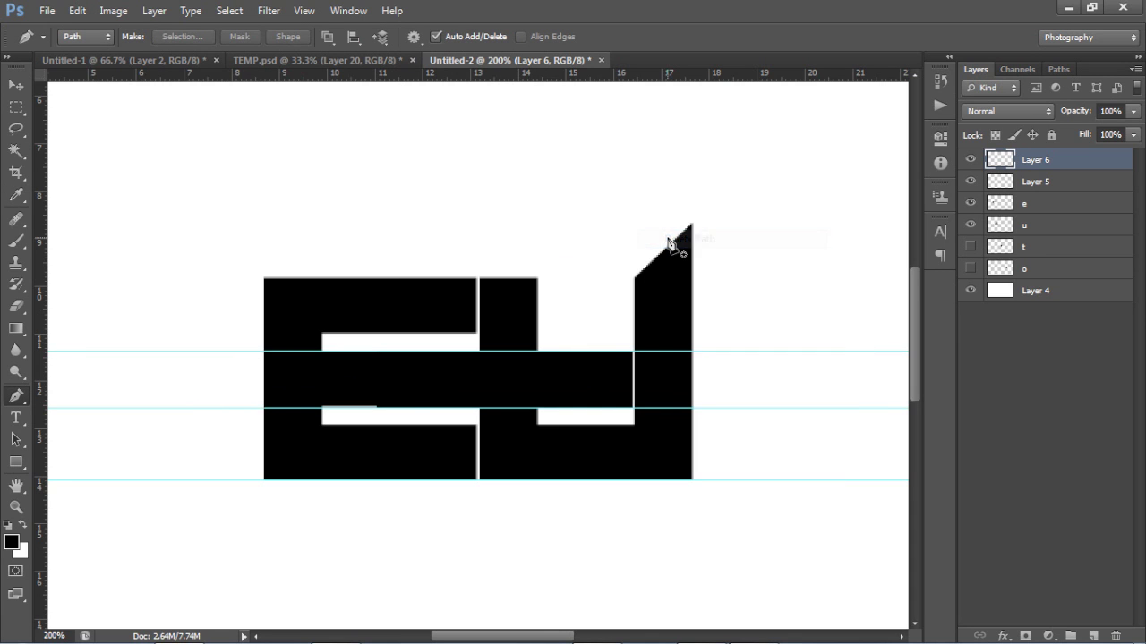
Delete the leftover path and hide the guides
right_click(501, 263)
click(571, 291)
key(ctrl+h)
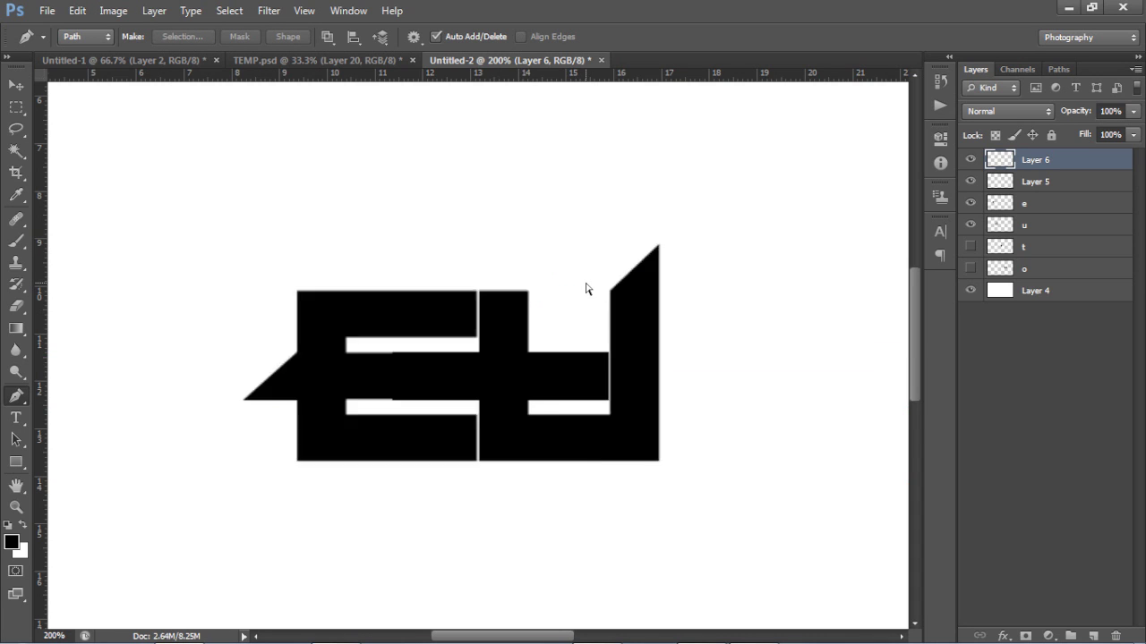
Examine the joined E and U, including the slanted tip at the E's left edge and the bar reaching the U's right stem
key(ctrl+minus)
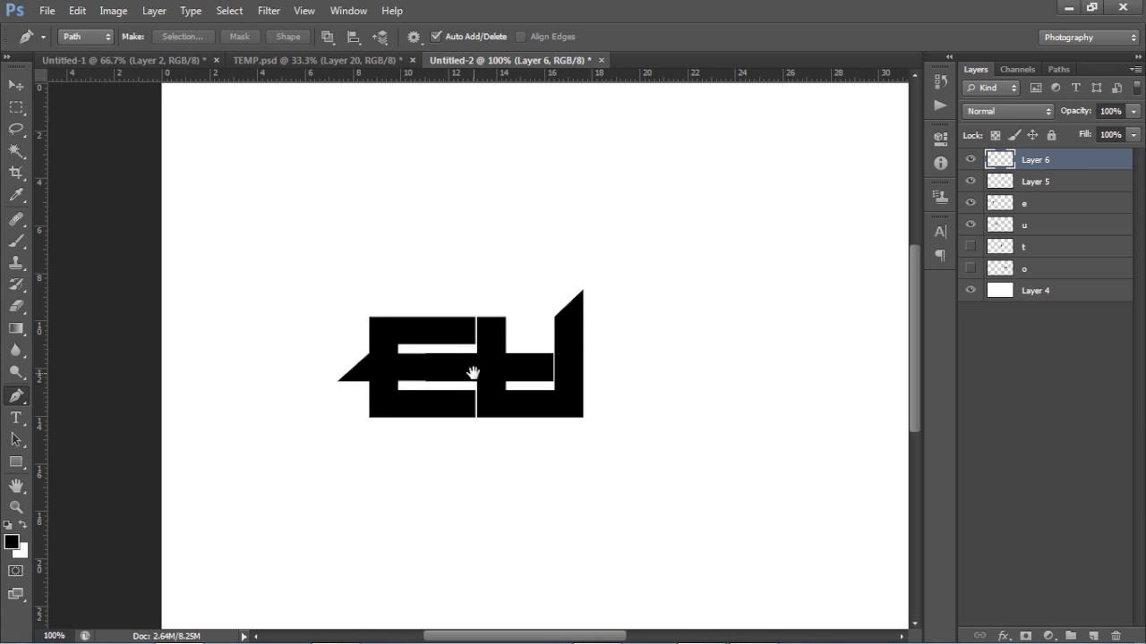
drag(517, 422, 387, 407)
drag(343, 357, 386, 408)
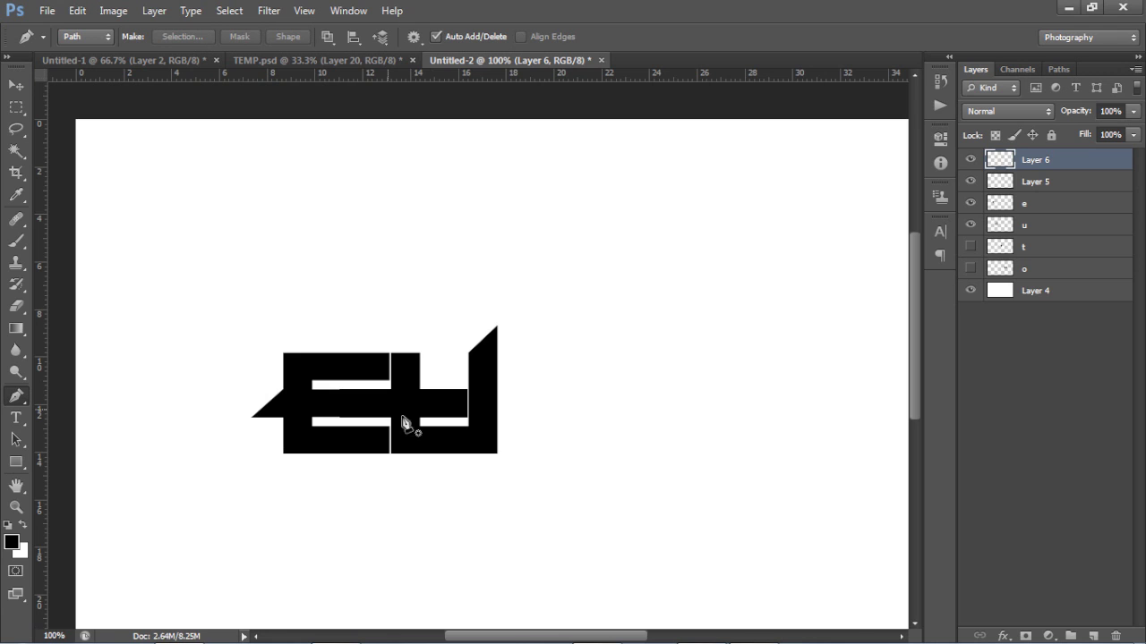
key(z)
click(458, 418)
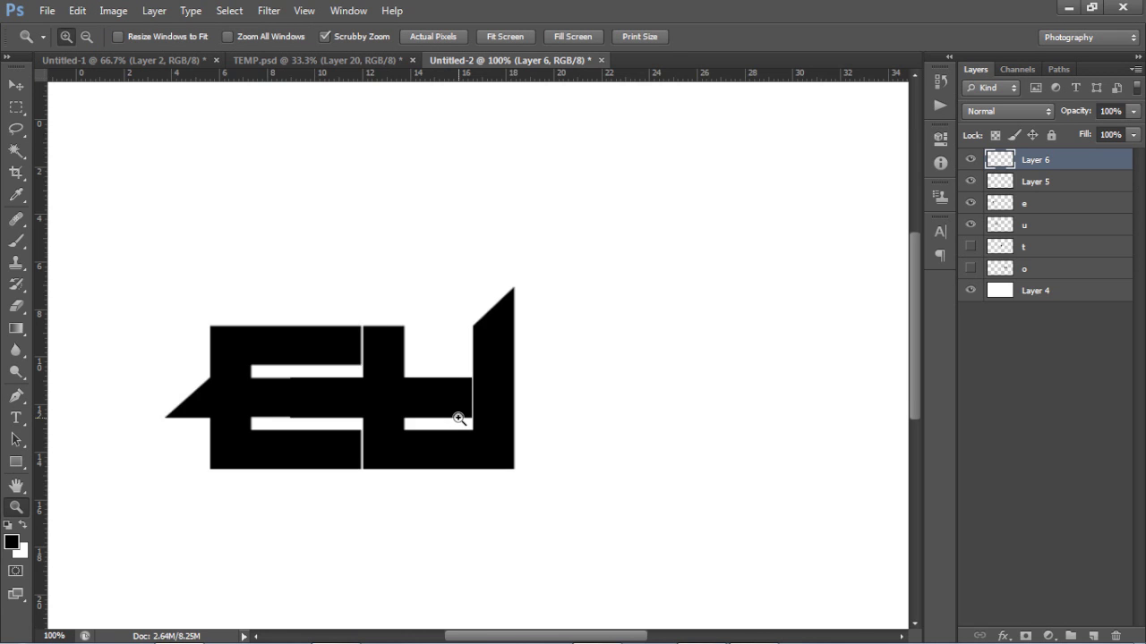
click(458, 418)
click(358, 423)
drag(158, 295, 345, 271)
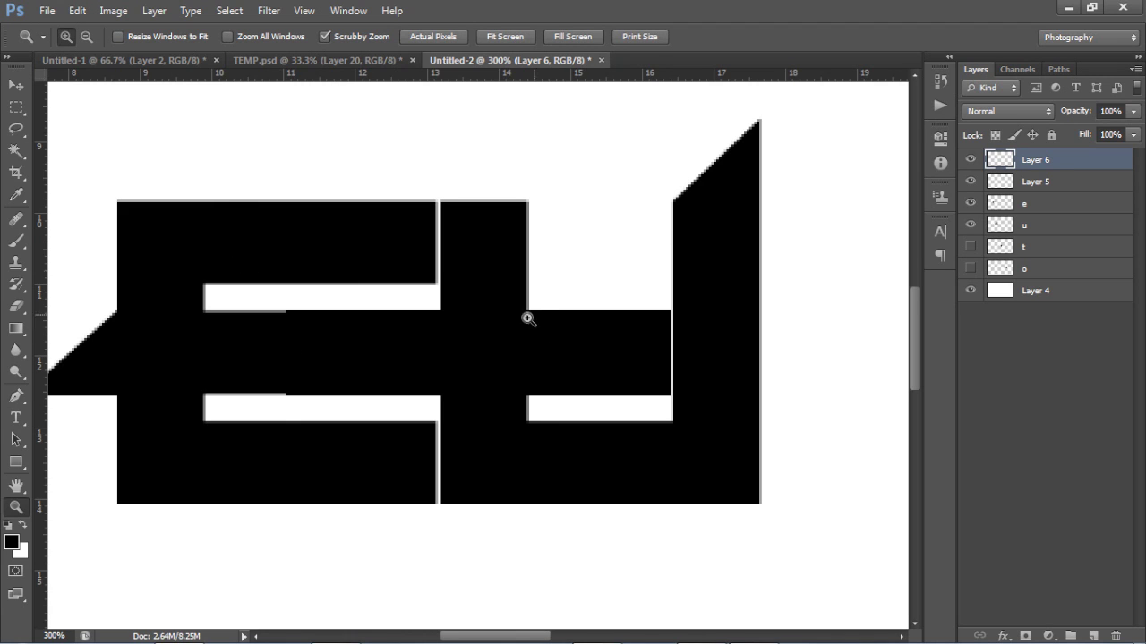
scroll(448, 332, left, 3)
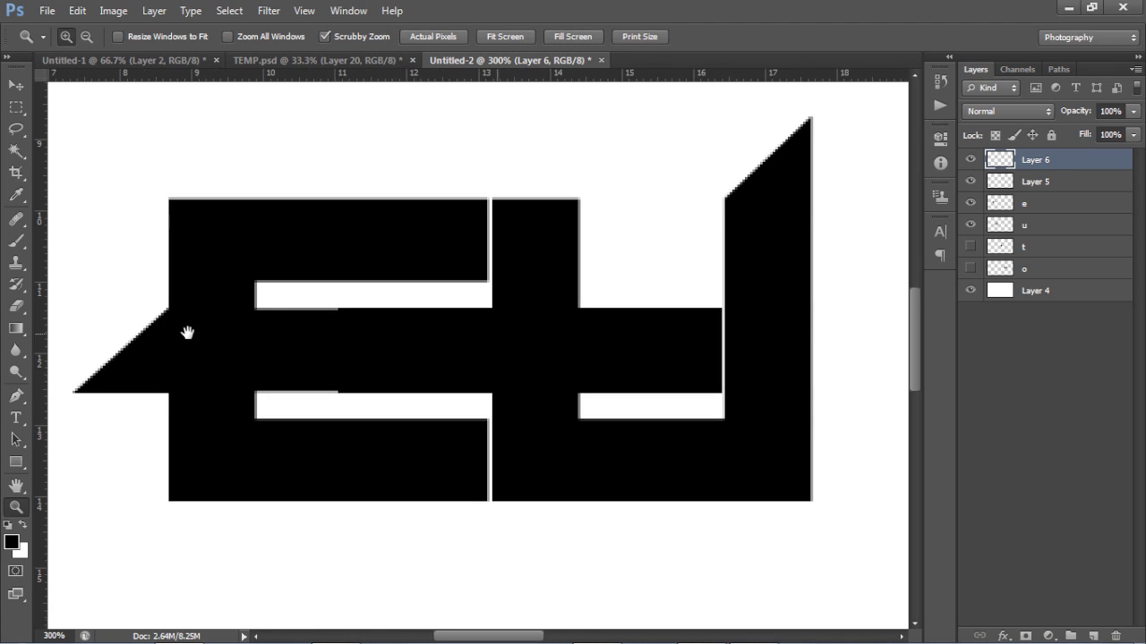
drag(640, 317, 537, 302)
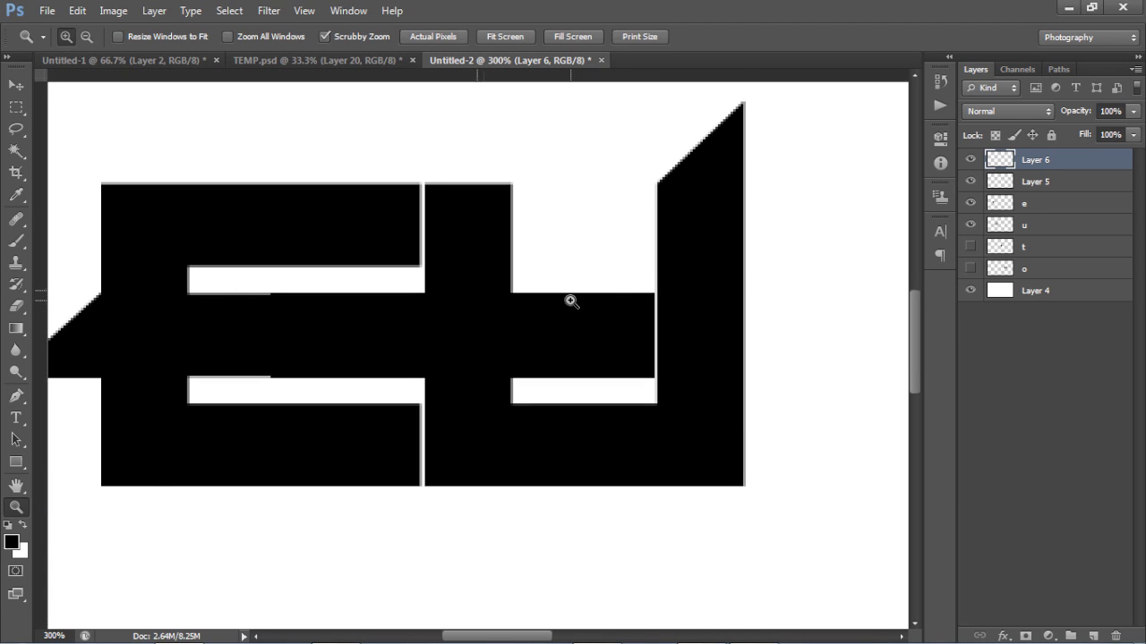
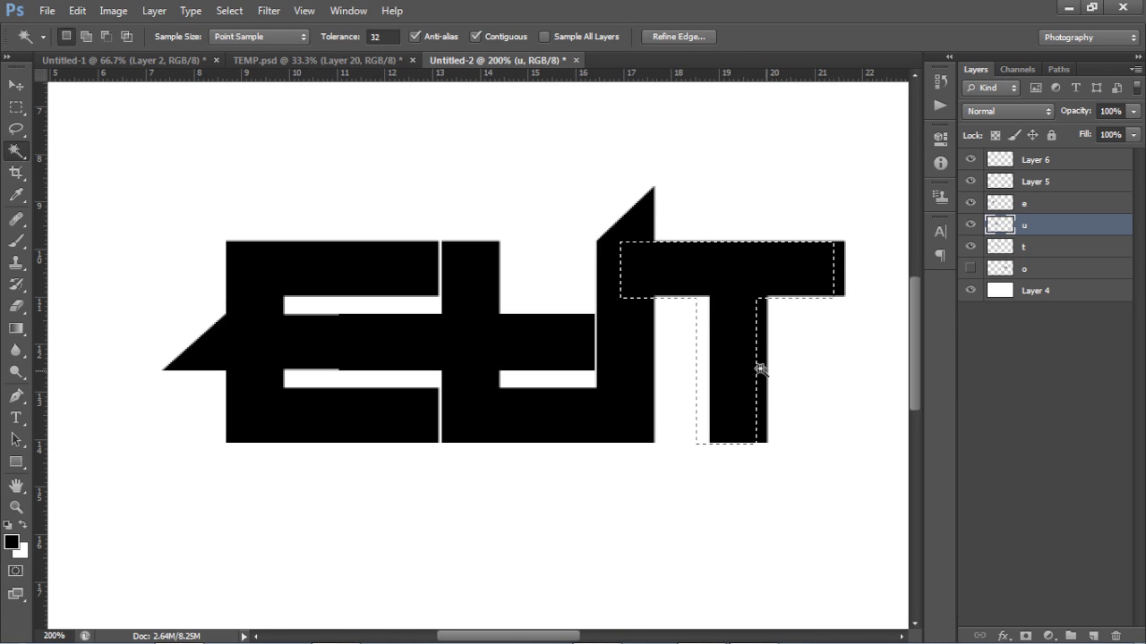
Clear the T-shaped selection from layer u, deselect, and nudge layer t down and left into the cutout in the U's right stem
key(Delete)
key(ctrl+d)
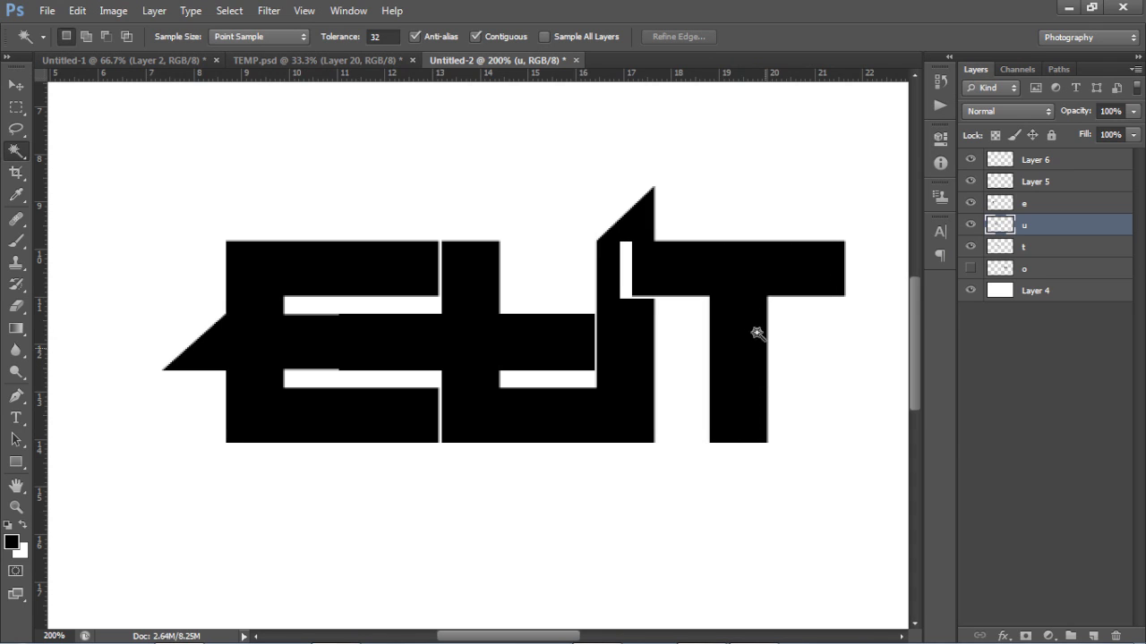
key(v)
click(1027, 249)
key(Down)
key(Left)
key(Left)
key(Left)
key(Left)
key(Left)
key(Left)
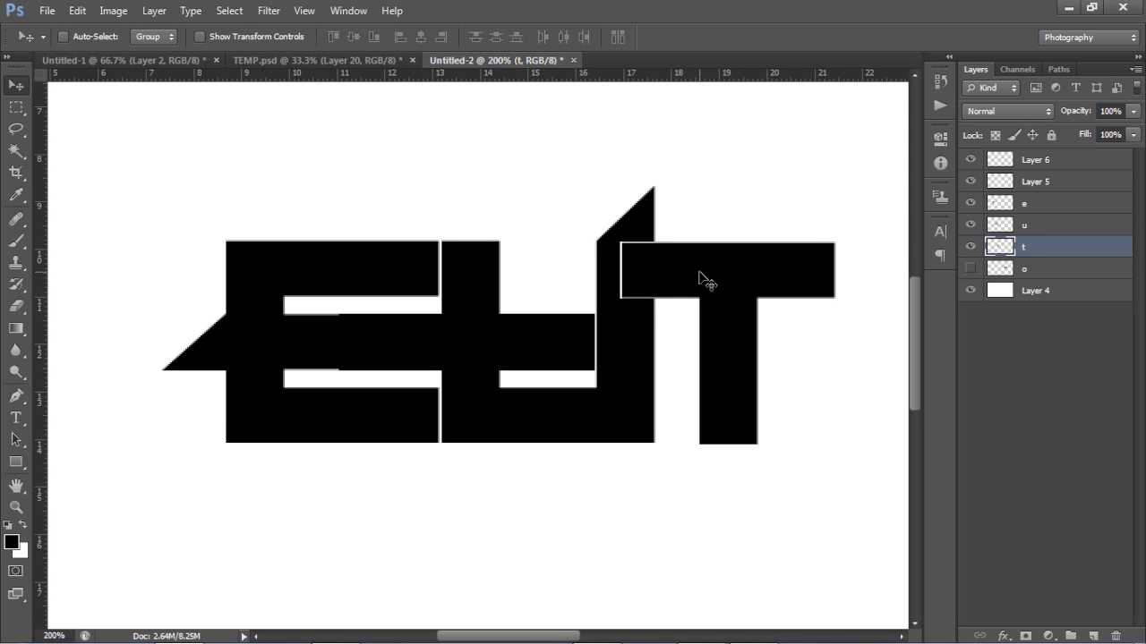
key(ctrl+minus)
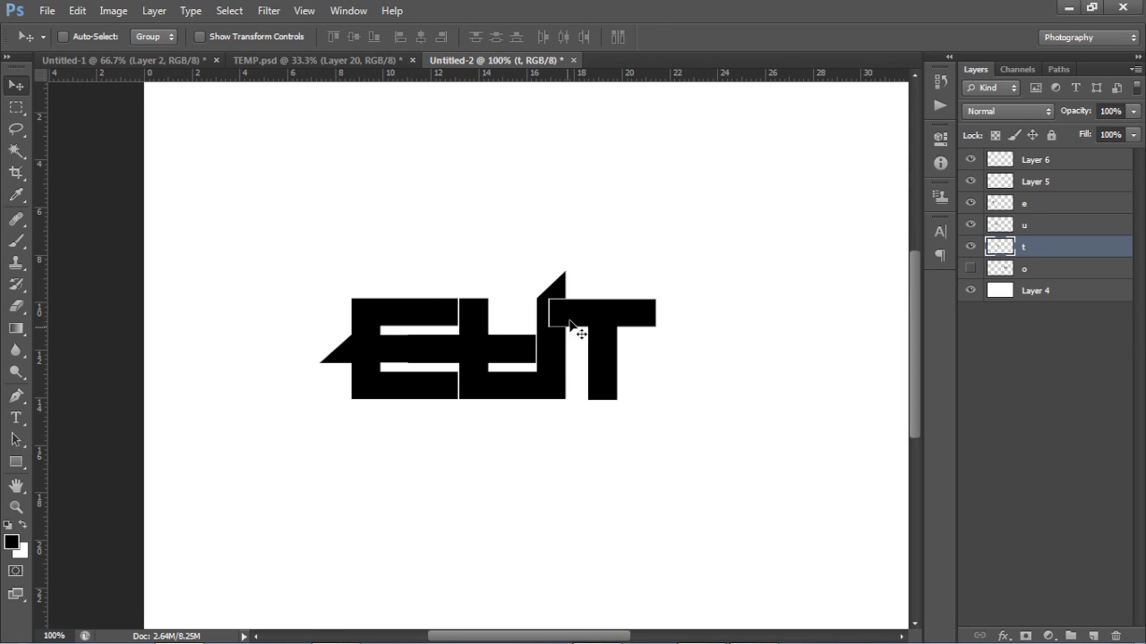
key(z)
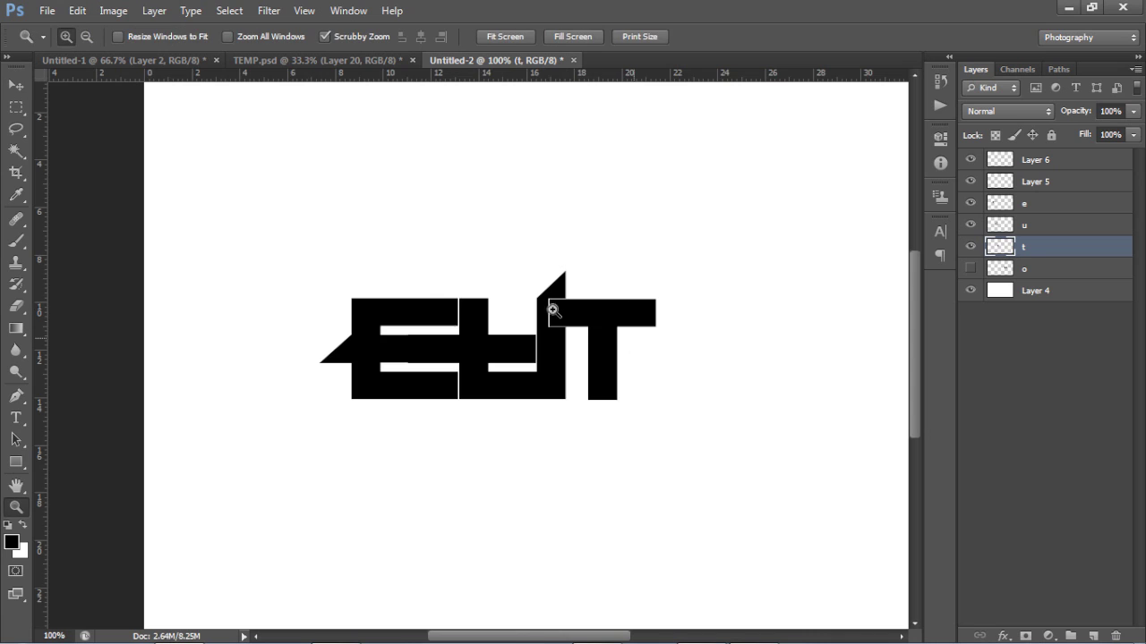
click(580, 315)
drag(438, 306, 540, 298)
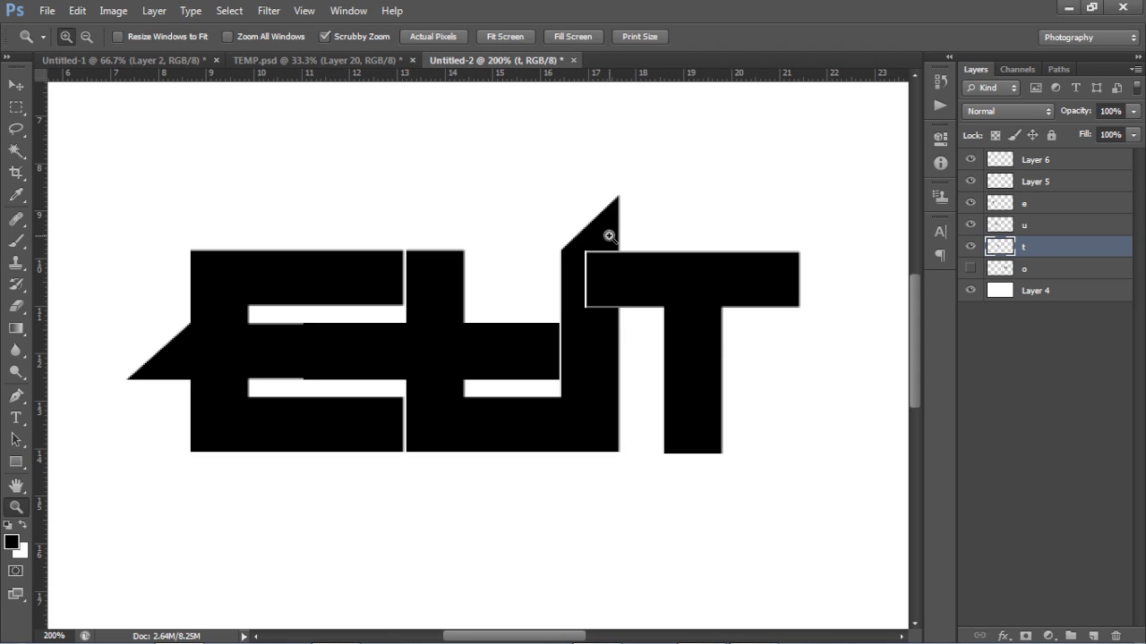
key(v)
drag(701, 302, 654, 300)
key(ctrl+z)
Nudge the T left until its stem stands just beside the U's right stem, separated by a thin gap
key(Left)
key(Left)
key(Left)
key(Left)
key(Left)
key(Left)
key(Left)
key(Left)
key(Left)
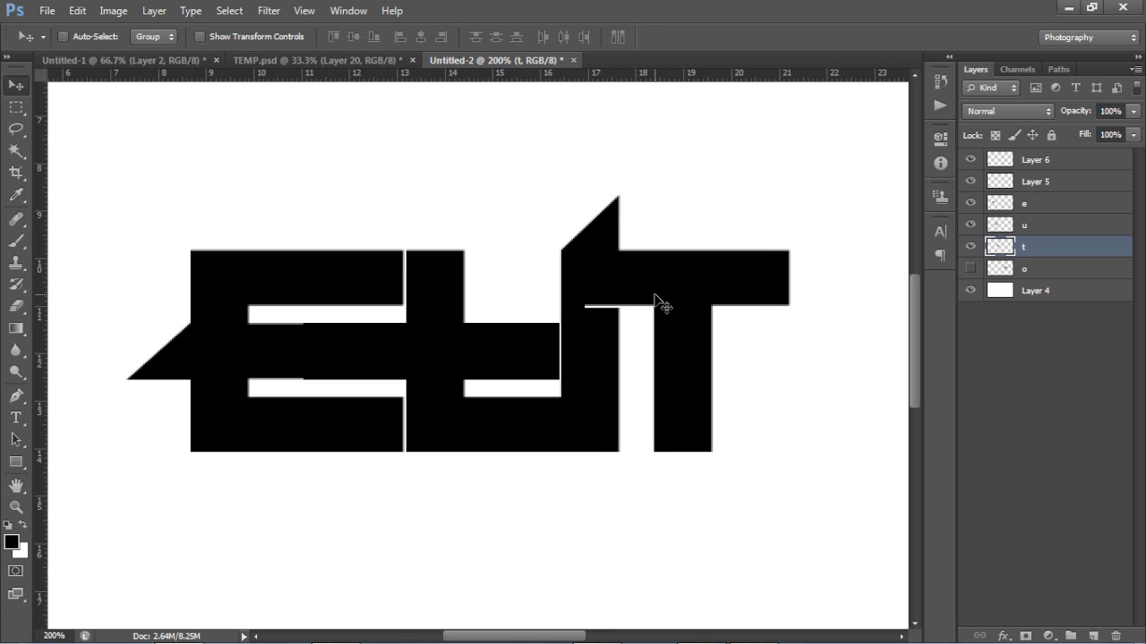
key(Left)
key(Left)
key(Left)
key(Left)
key(Left)
key(Left)
key(Left)
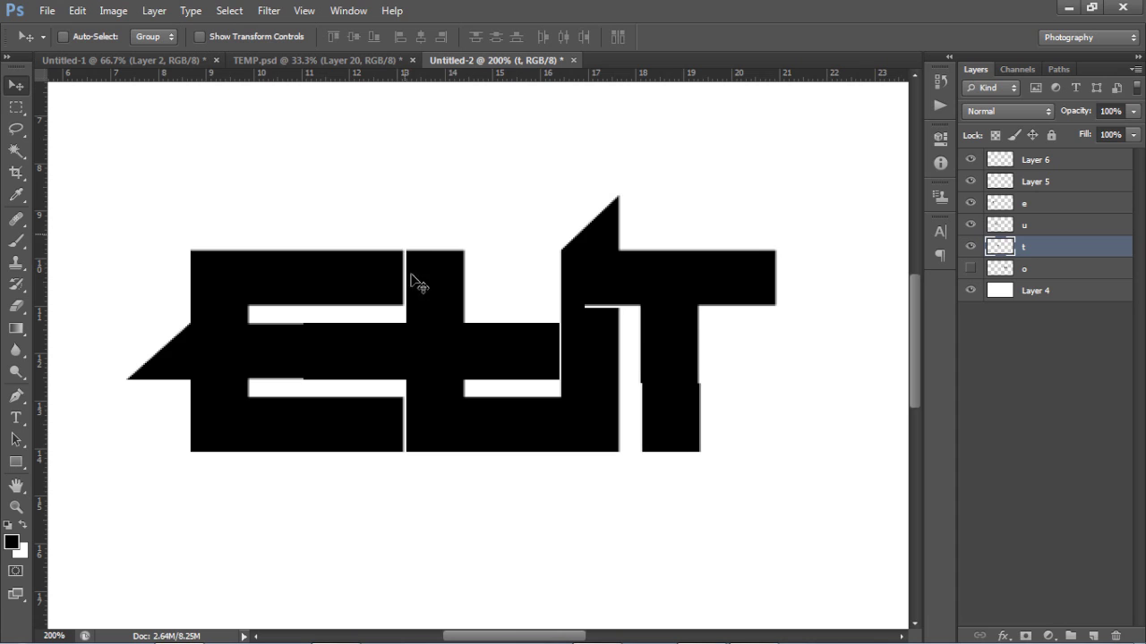
key(Left)
key(Left)
key(Left)
key(Left)
key(Left)
key(Left)
key(Left)
key(Left)
key(Left)
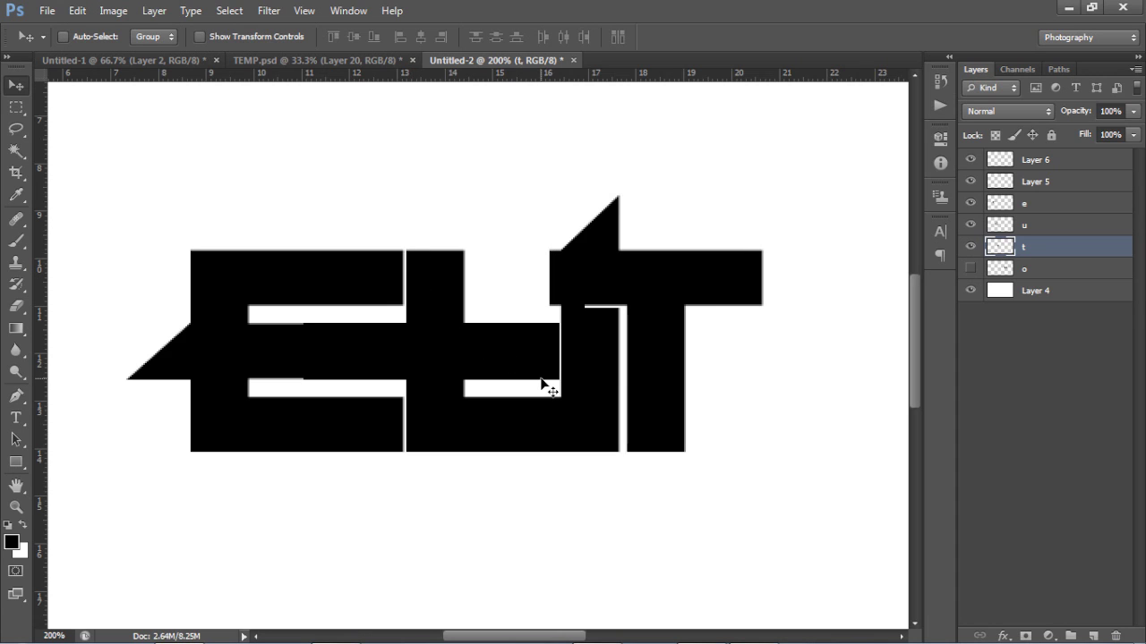
key(Right)
key(Right)
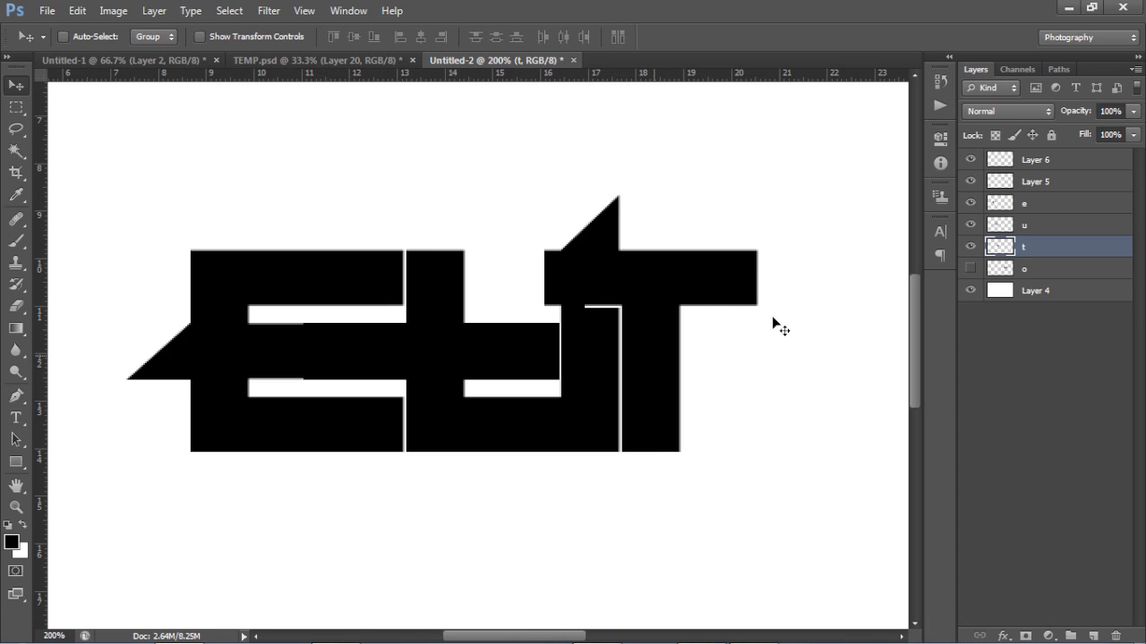
Lower layer t's opacity to 33%, delete the T's left overhang across the U with a rectangular selection, and deselect
click(1133, 111)
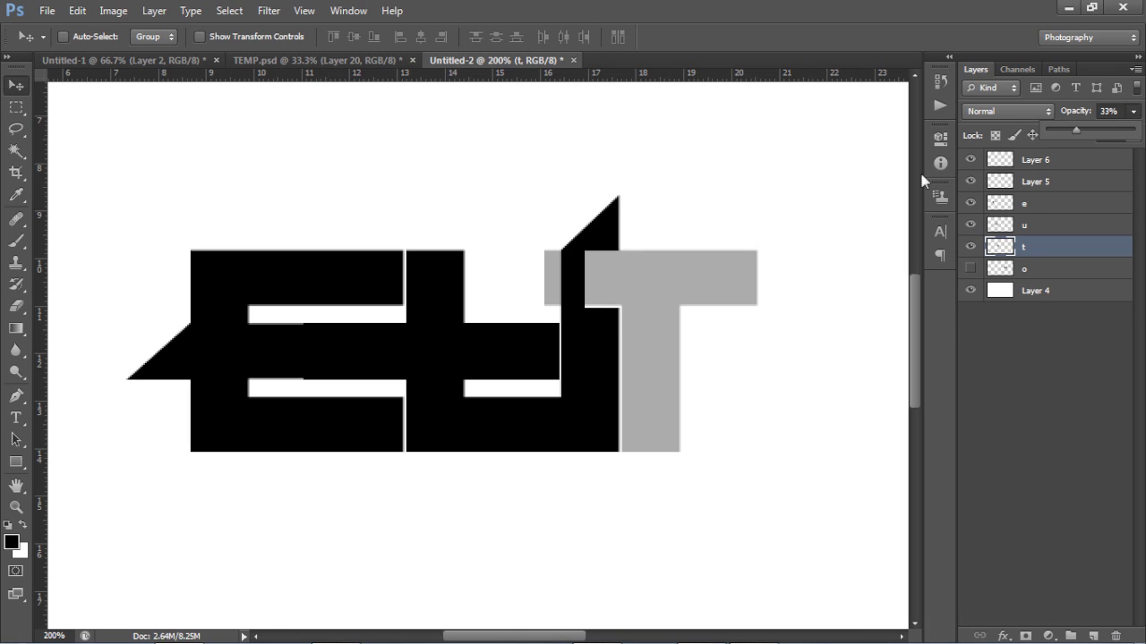
key(m)
drag(528, 230, 590, 344)
key(Delete)
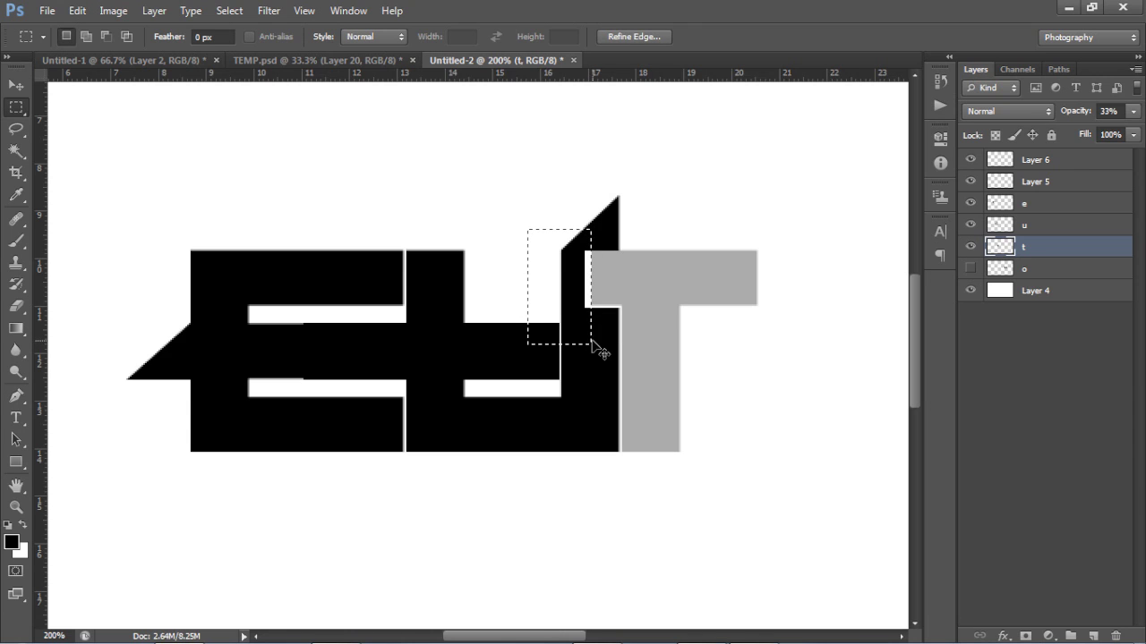
key(ctrl+d)
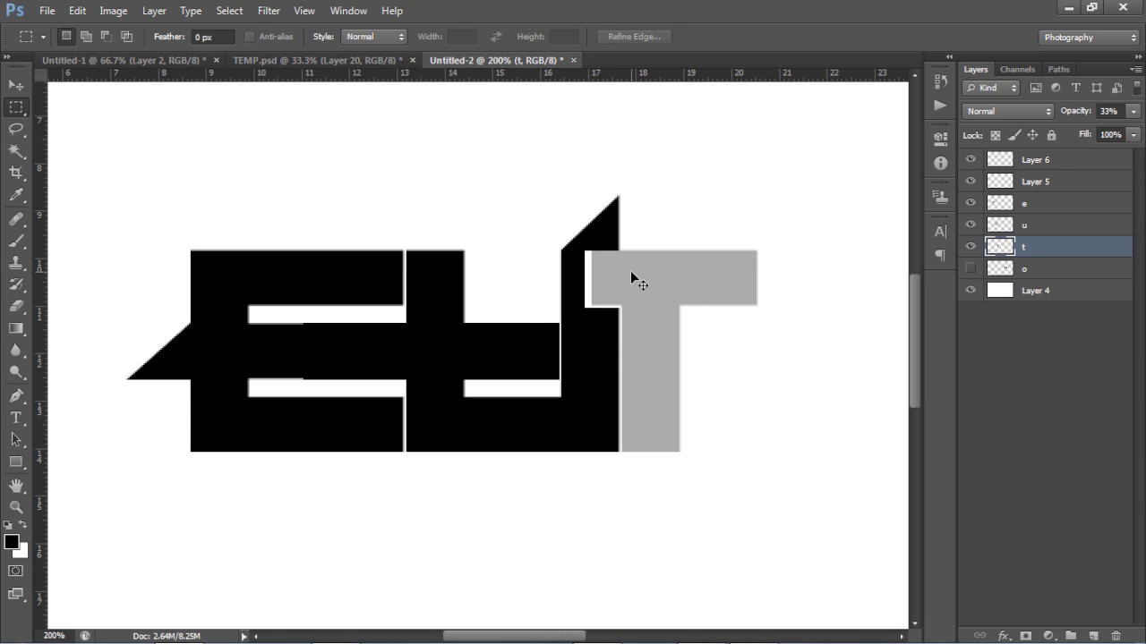
Adjust the trim of the T's left end to leave a narrower gap at the U's notch, and set layer t's opacity to 100%
key(ctrl+shift+d)
drag(558, 241, 561, 270)
key(ctrl+d)
click(1133, 111)
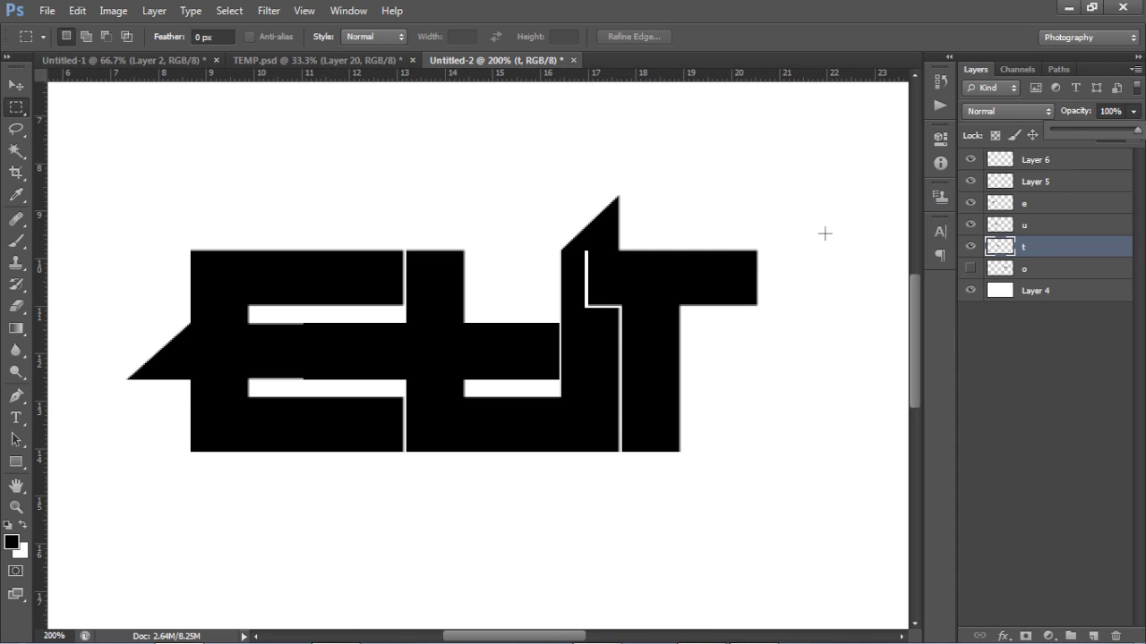
Nudge the T slightly down and left so it fits closely into the U's notch
key(v)
key(Down)
key(Left)
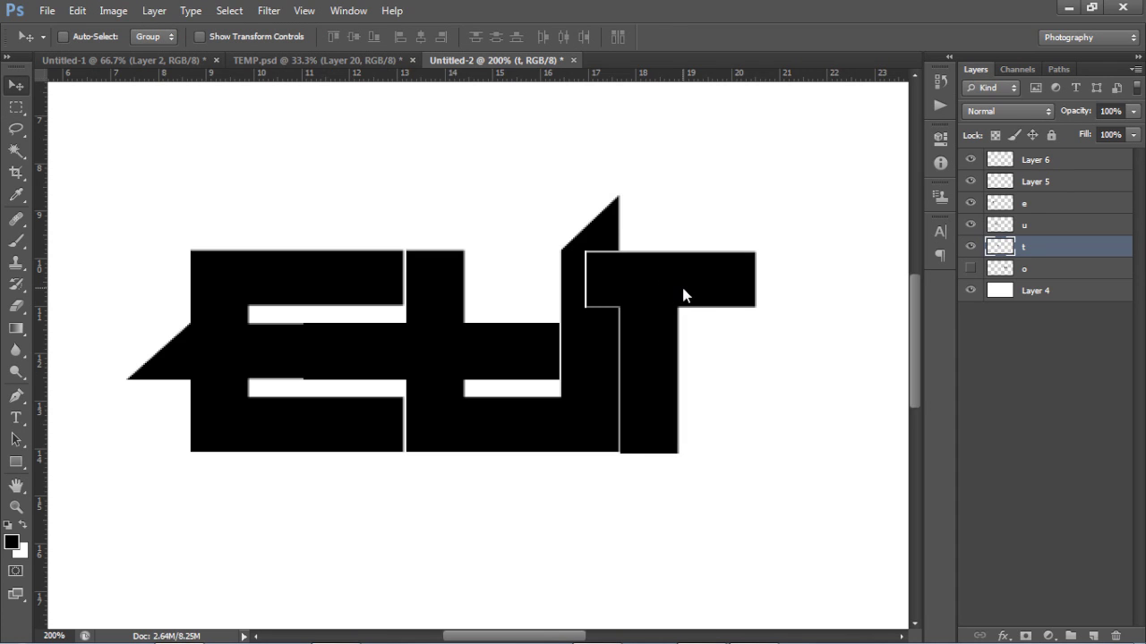
Shorten the right arm of the T's top bar by deleting its end with a rectangular selection, and deselect
key(ctrl+minus)
key(ctrl+minus)
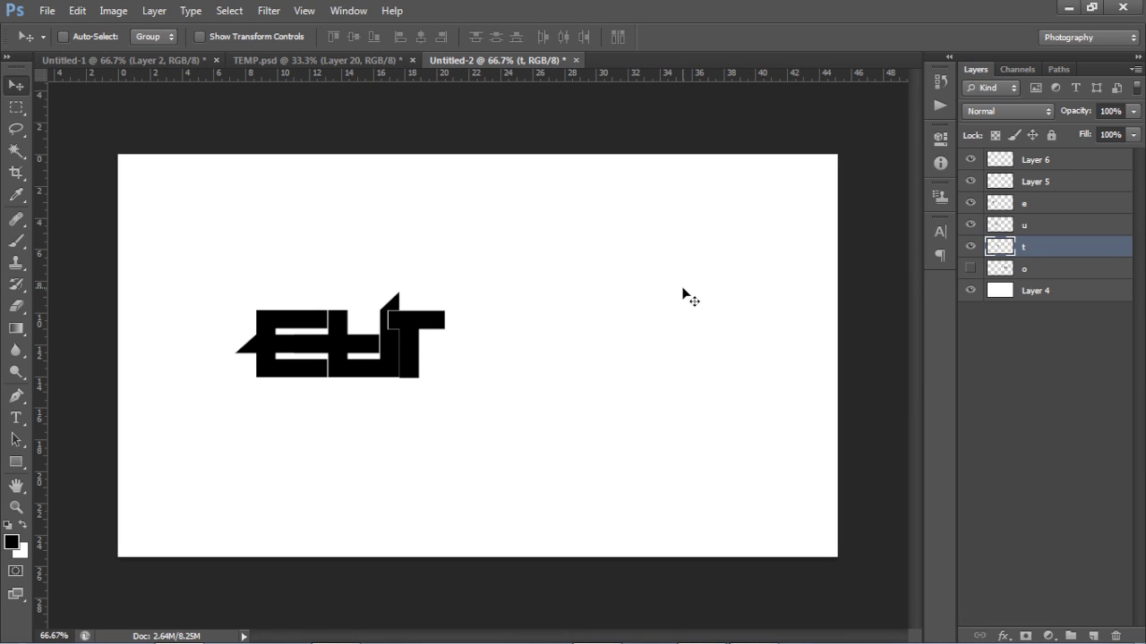
key(z)
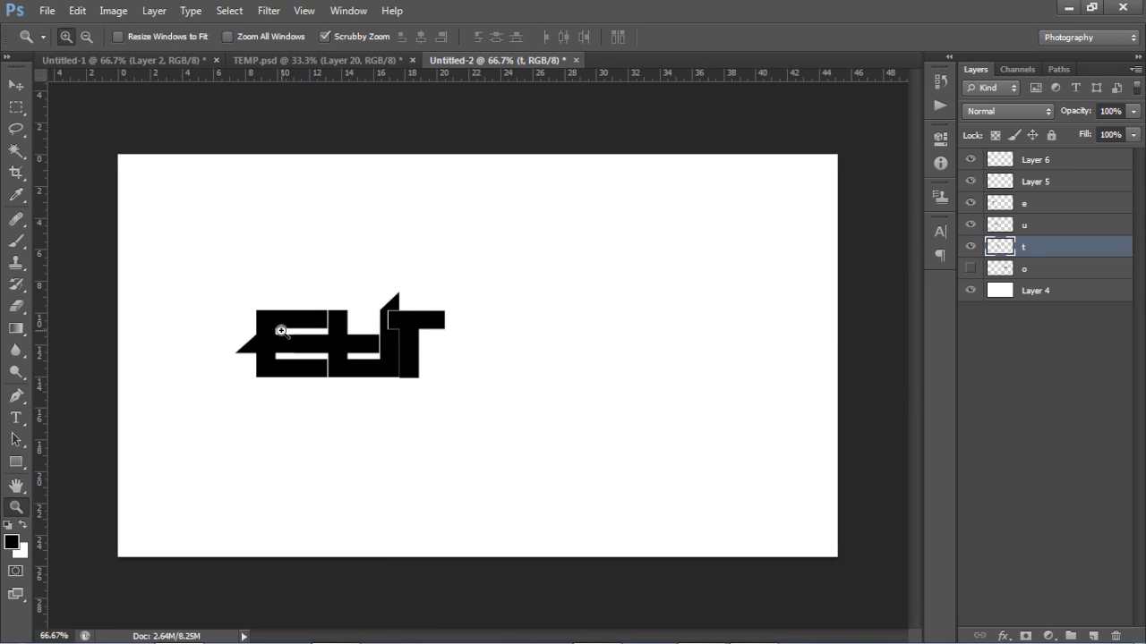
click(282, 336)
click(282, 335)
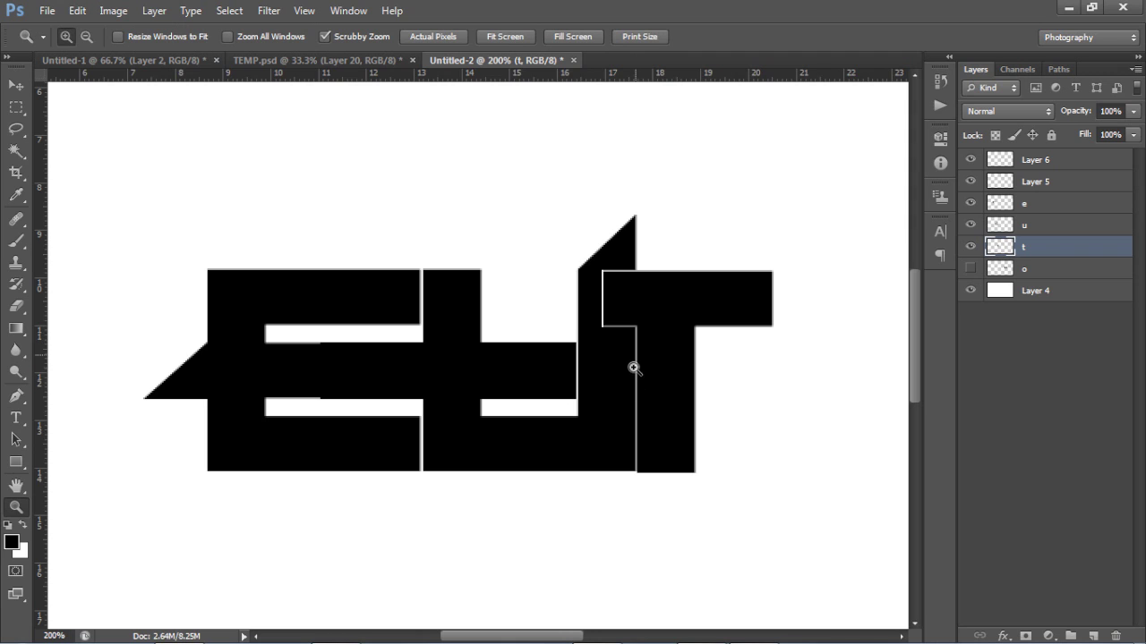
drag(588, 388, 568, 324)
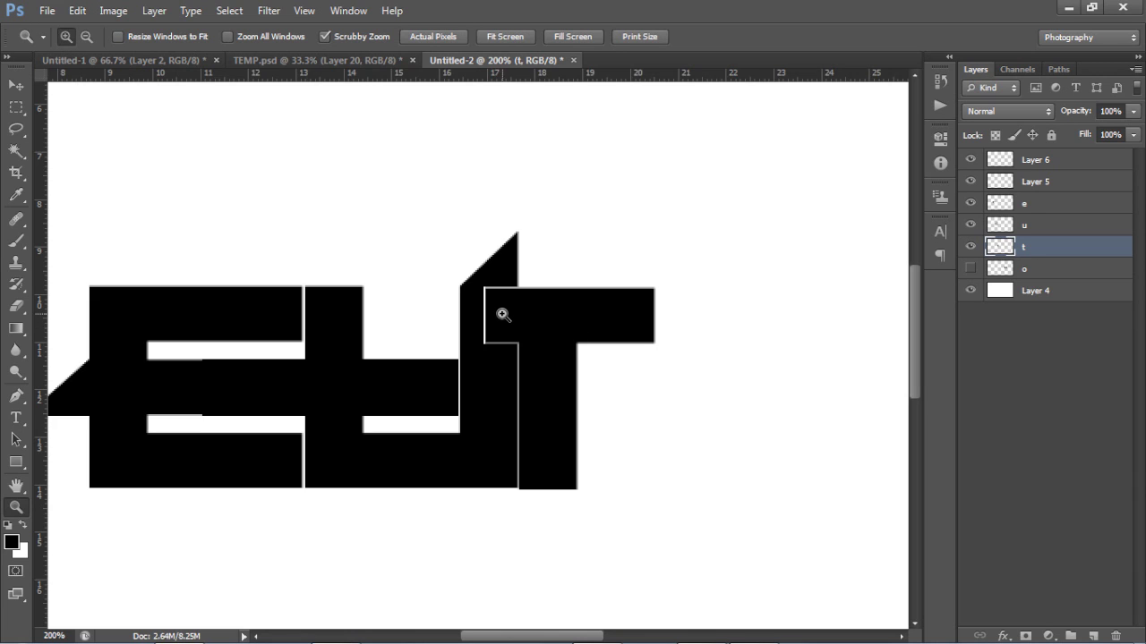
key(m)
drag(594, 264, 688, 368)
drag(600, 331, 691, 343)
key(Delete)
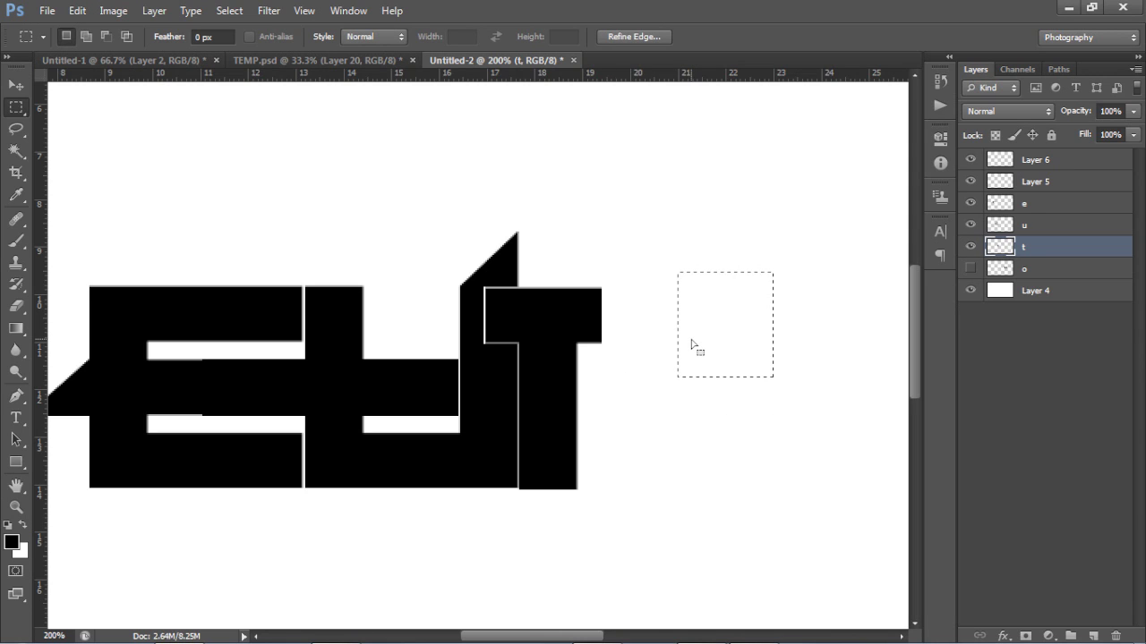
key(ctrl+d)
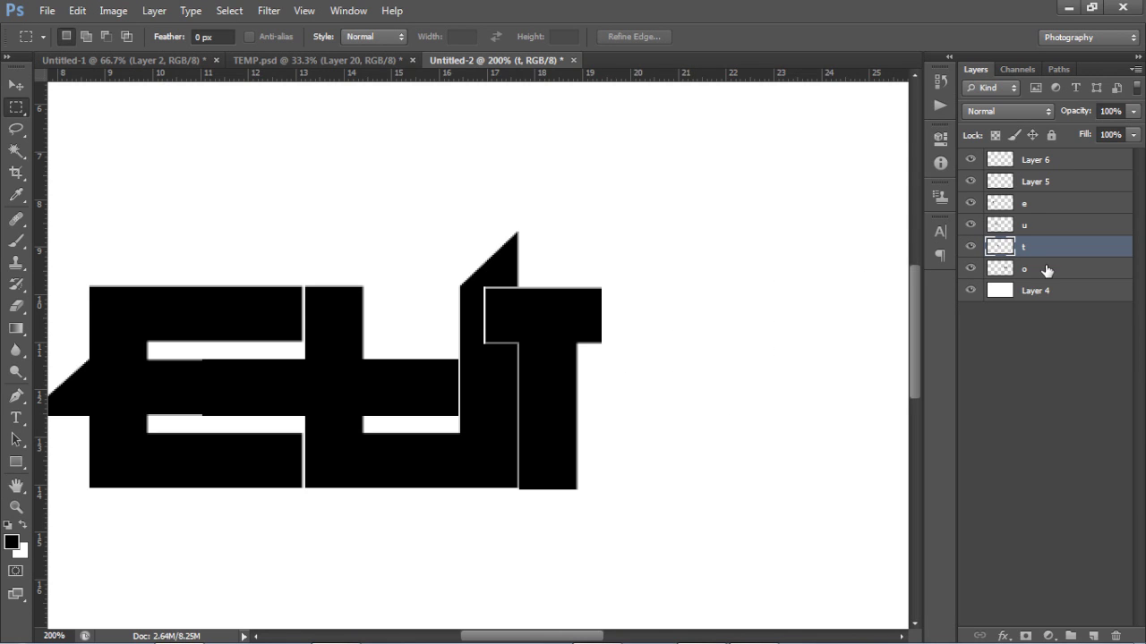
Move the O on layer o up against the T's stem, leaving a thin gap between them
click(1046, 270)
key(v)
drag(872, 404, 337, 382)
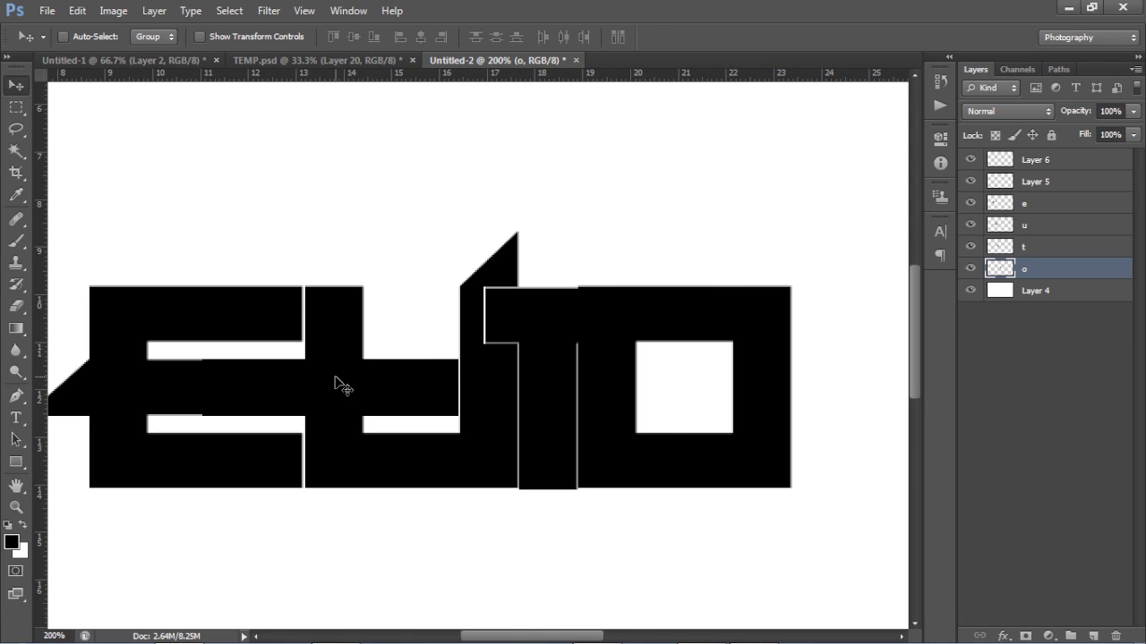
key(Right)
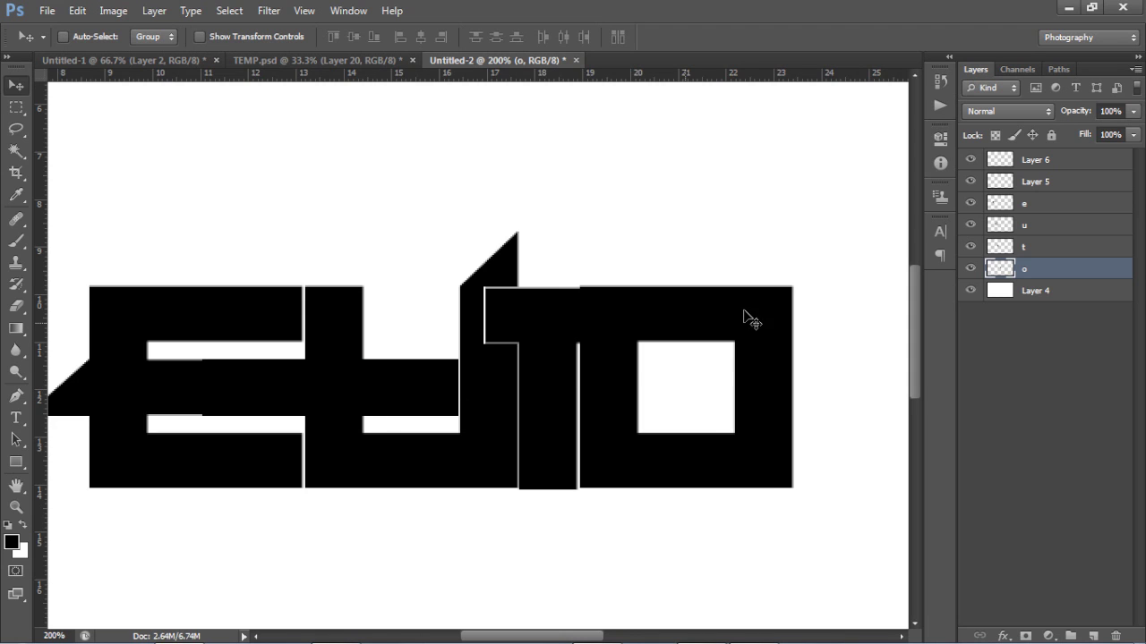
Try to cut the T's shape out of layer o using a Magic Wand selection, and undo the cut
click(1025, 248)
key(w)
click(555, 326)
click(1037, 271)
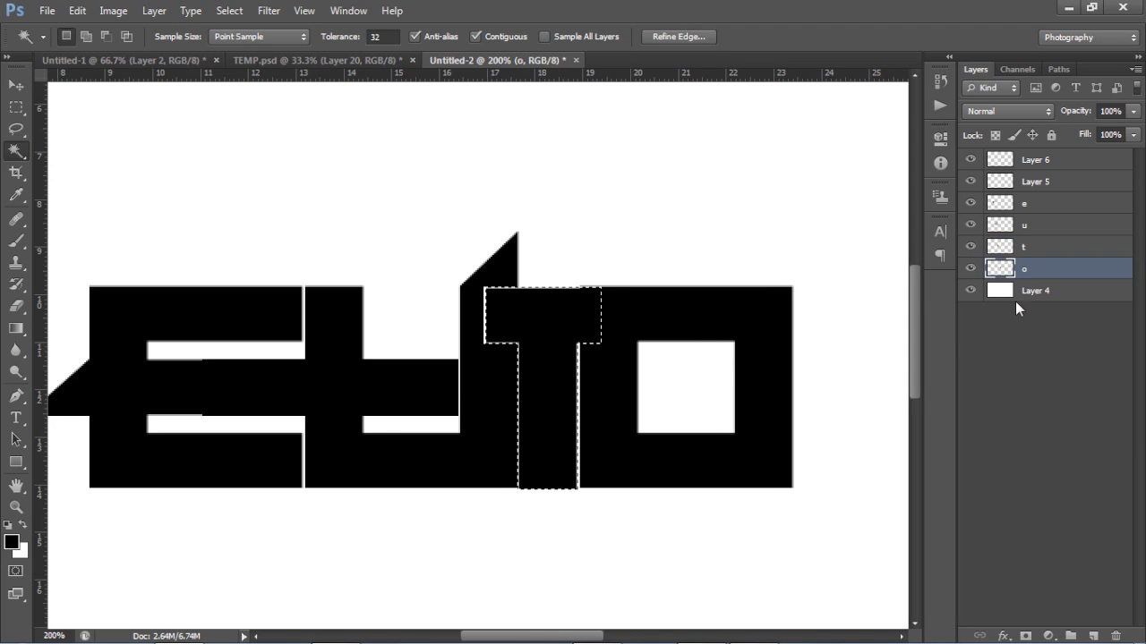
key(ctrl+d)
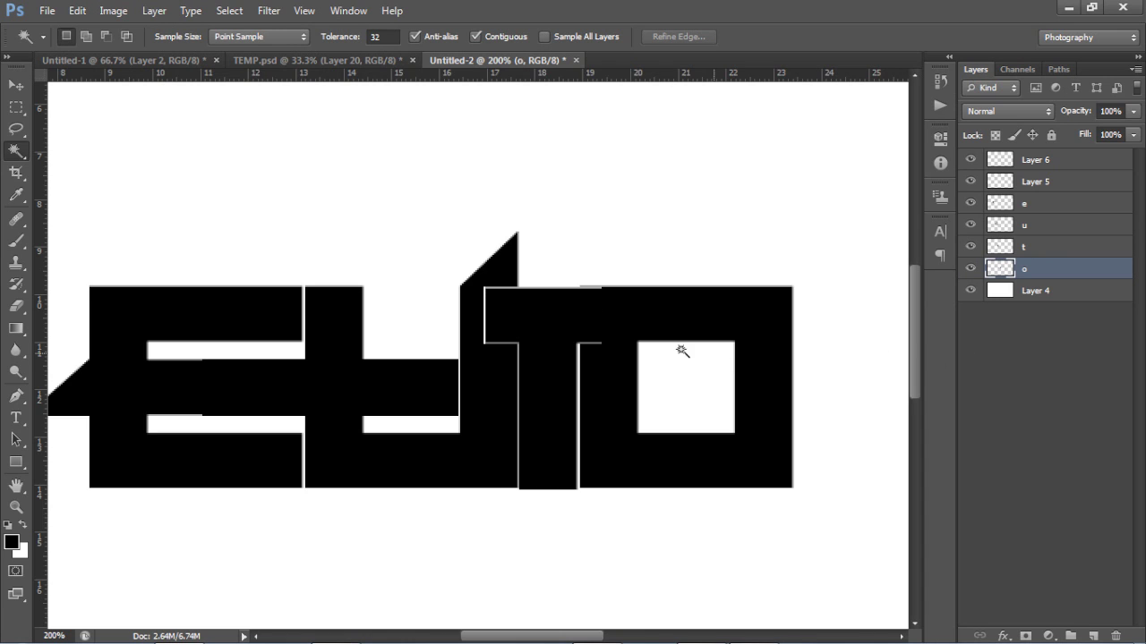
key(ctrl+shift+d)
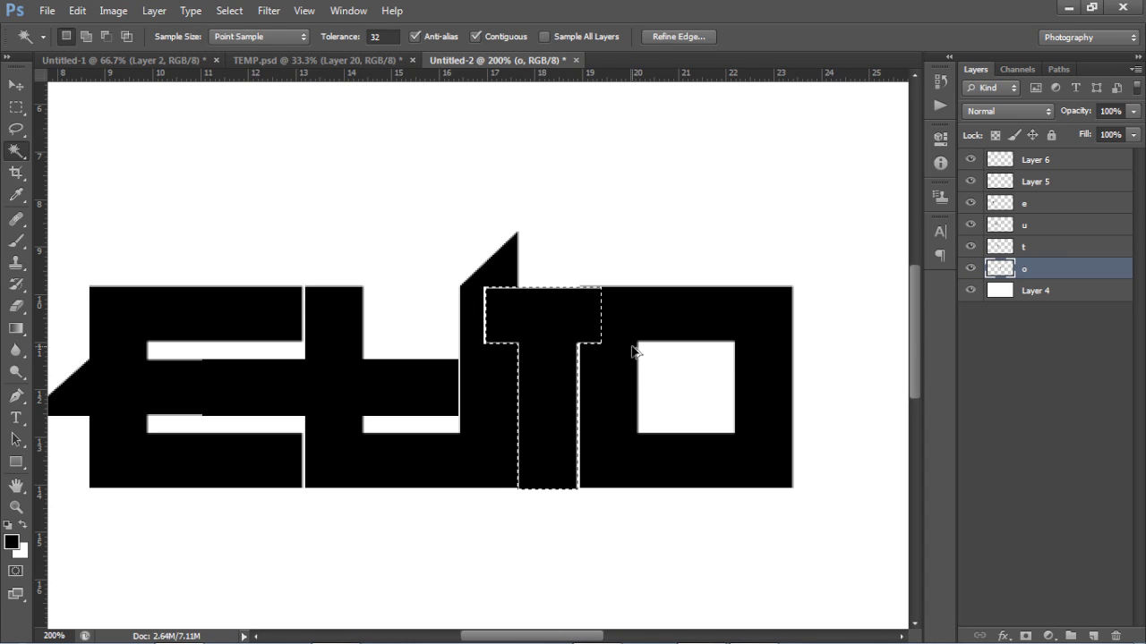
key(alt+bracketright)
key(ctrl+d)
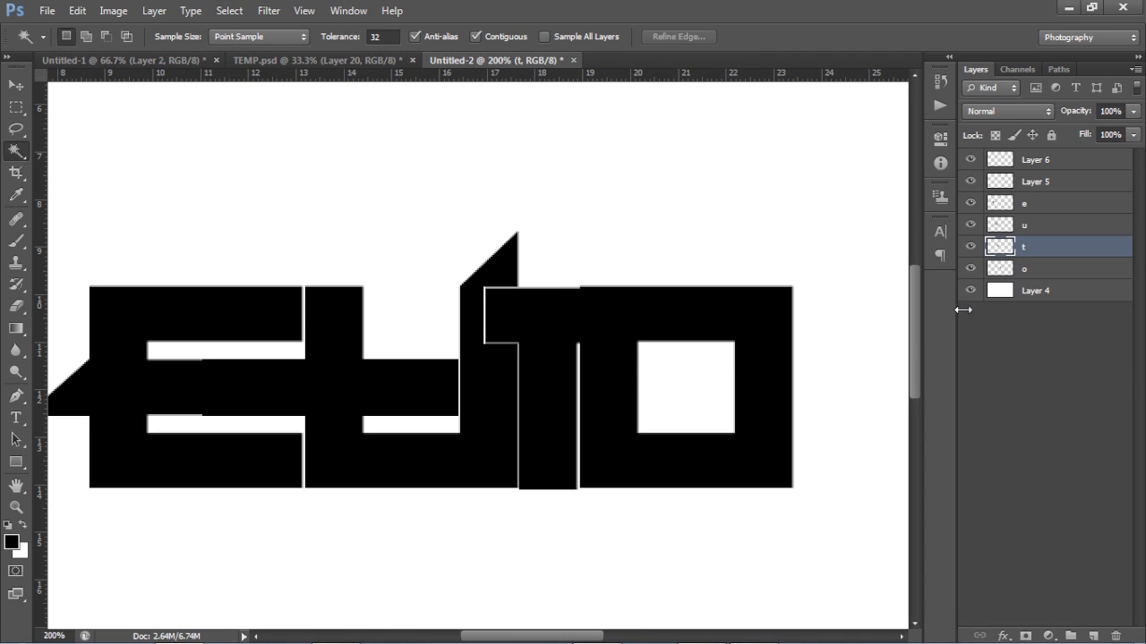
click(1030, 271)
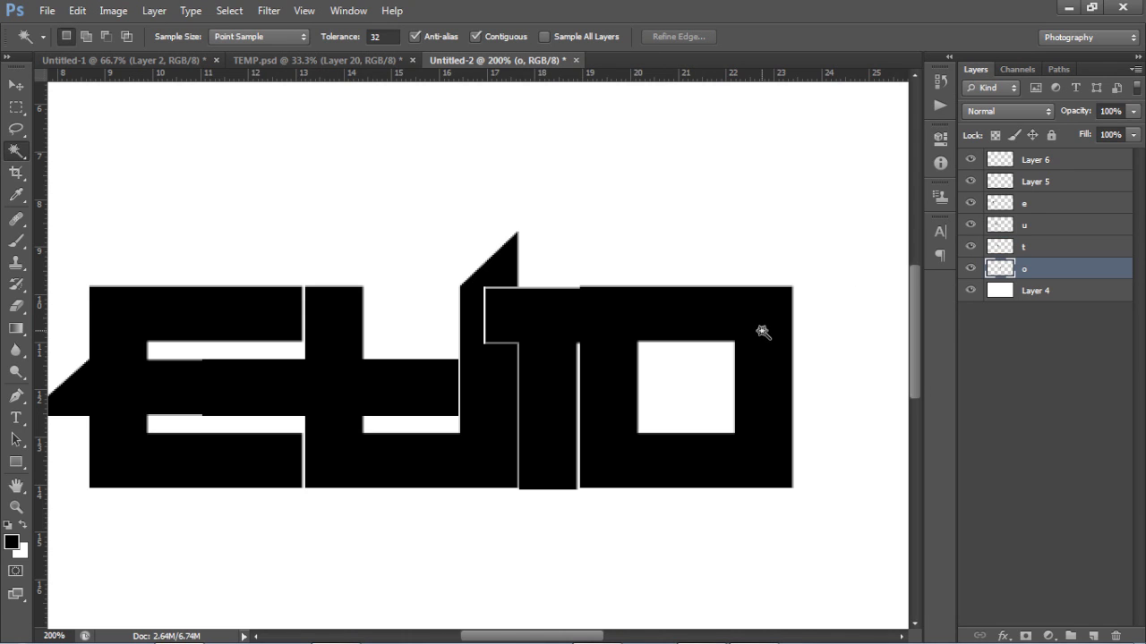
Nudge the O on layer o slightly left until it closes the gap beside the T's stem
key(v)
key(Left)
key(Left)
key(Right)
key(Left)
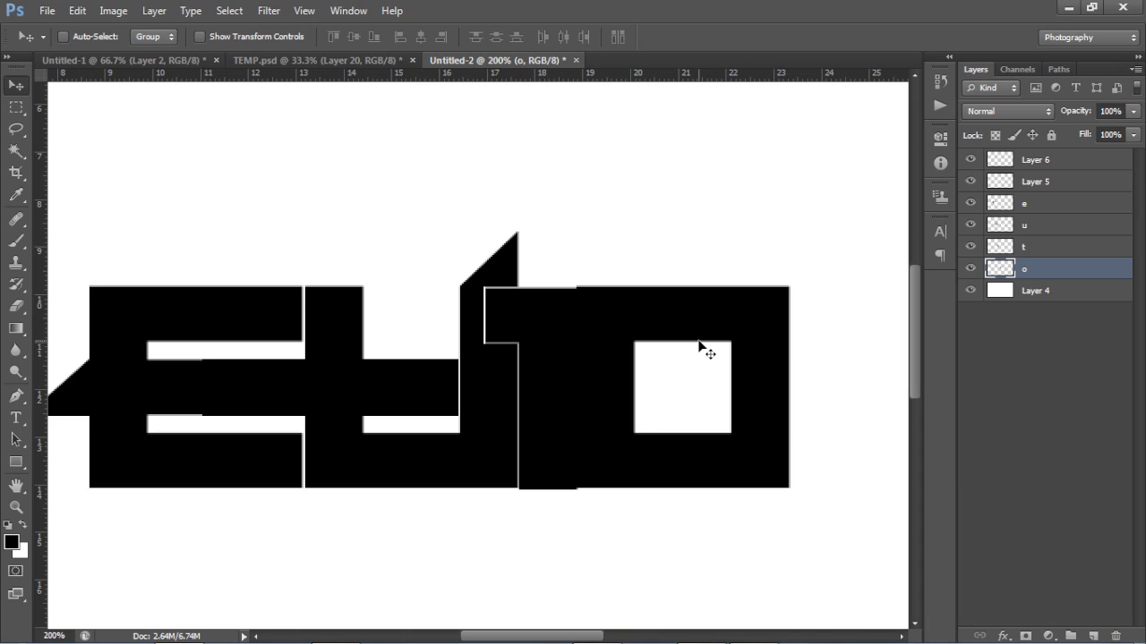
Cut the T's shape out of layer o using a Magic Wand selection, deselect, and nudge the O slightly right to leave a thin gap
click(988, 258)
key(w)
click(584, 319)
click(1019, 269)
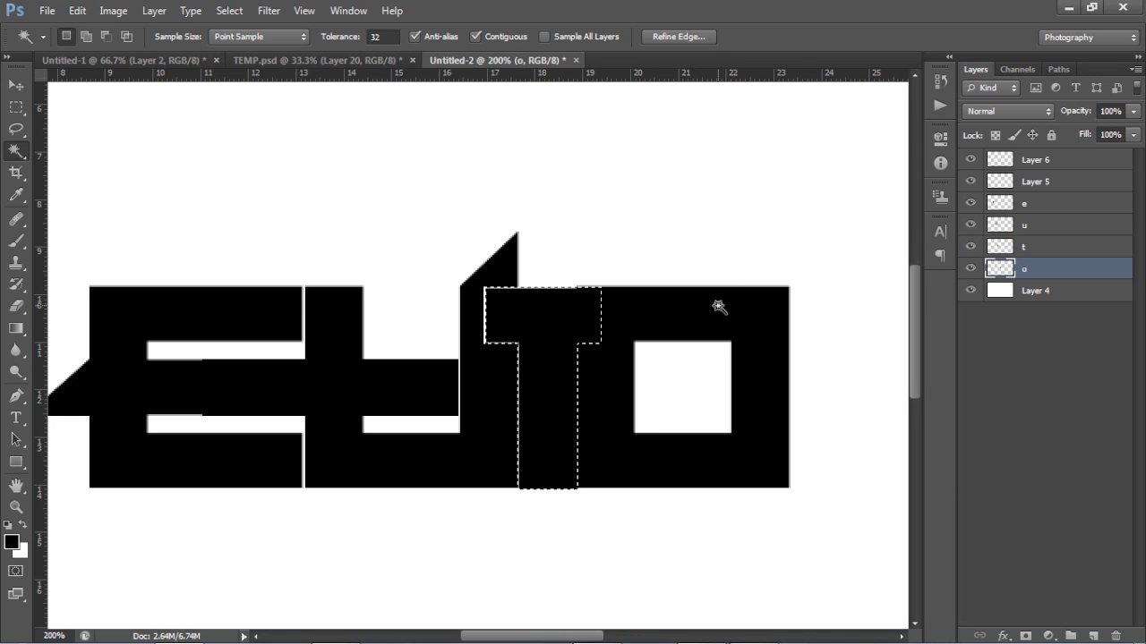
key(Delete)
key(ctrl+d)
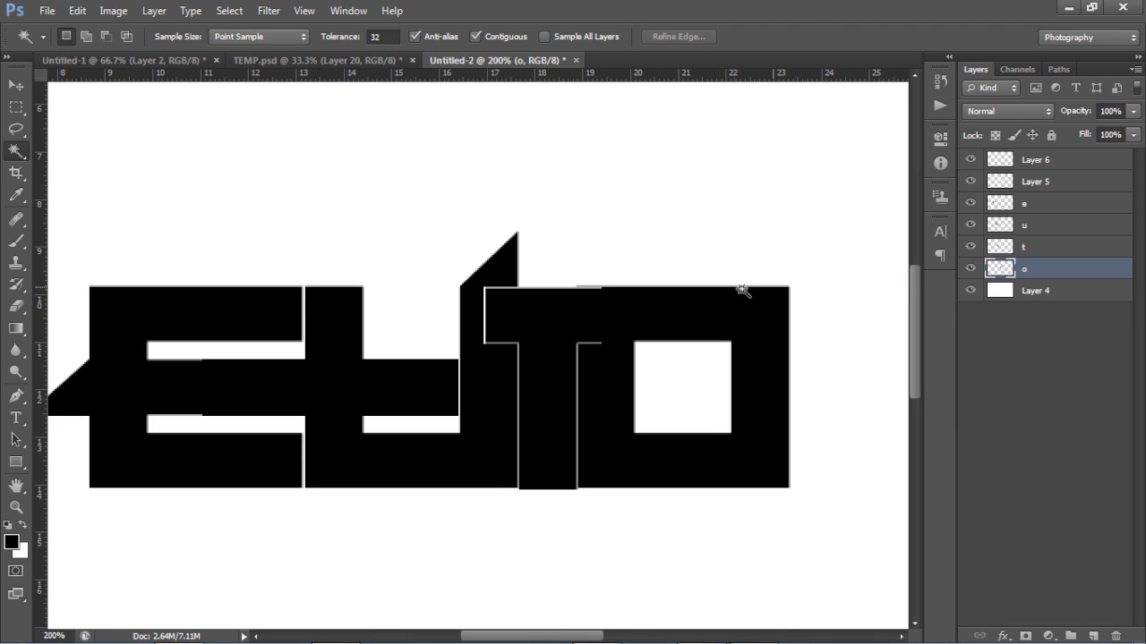
key(v)
key(Right)
key(ctrl+minus)
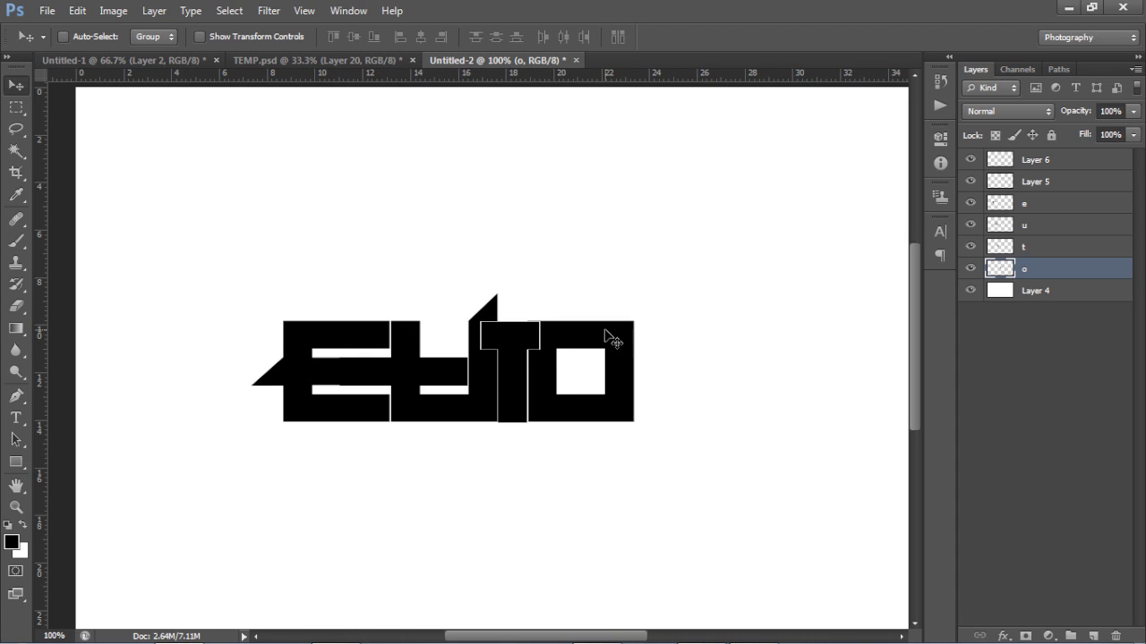
Place a vertical guide along the right edge of the T's stem and create a new layer above layer t
key(z)
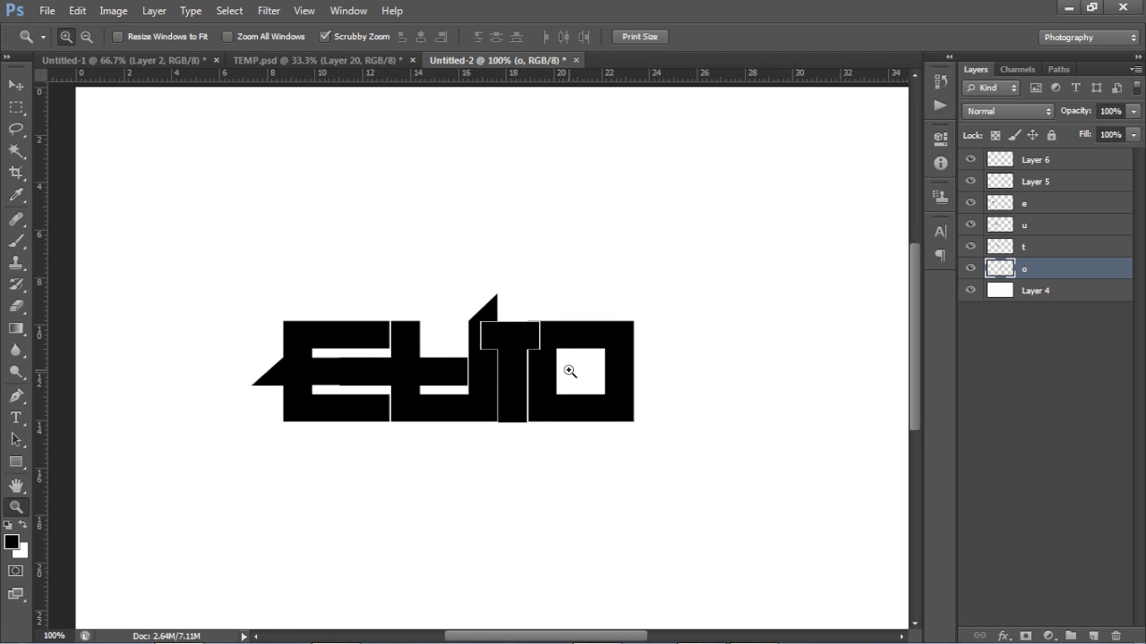
click(568, 373)
drag(508, 349, 540, 313)
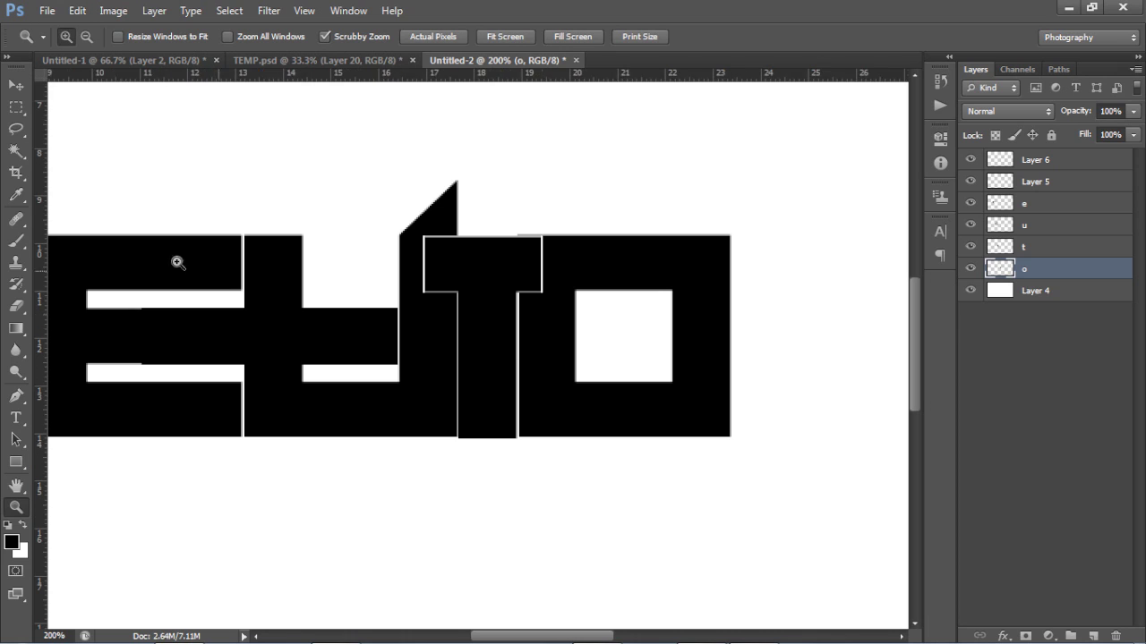
drag(39, 251, 514, 267)
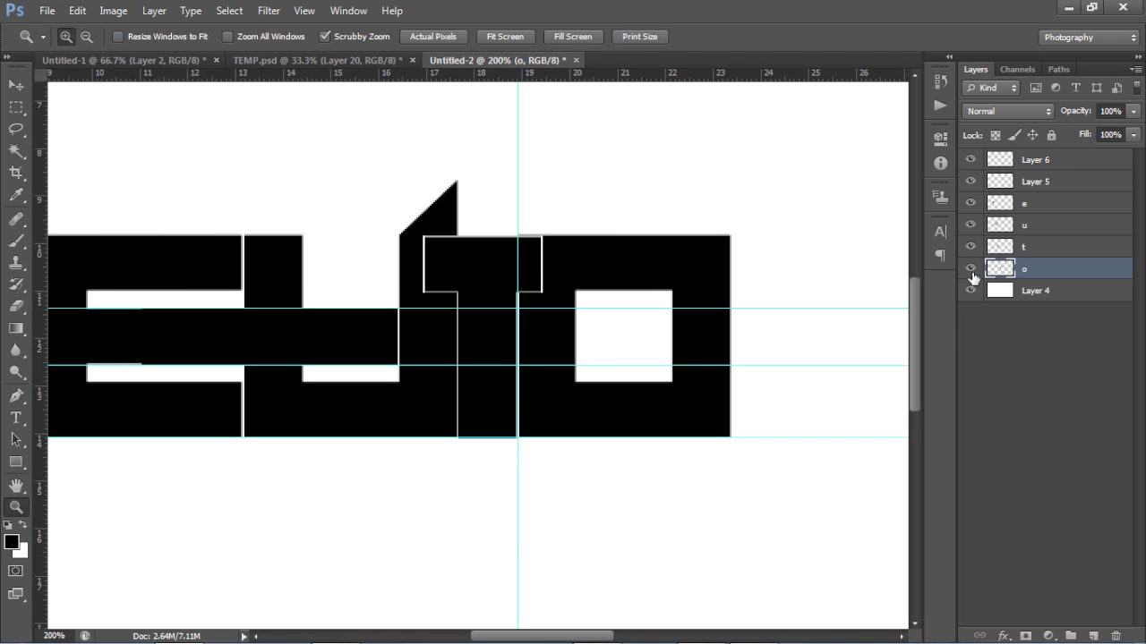
click(1049, 248)
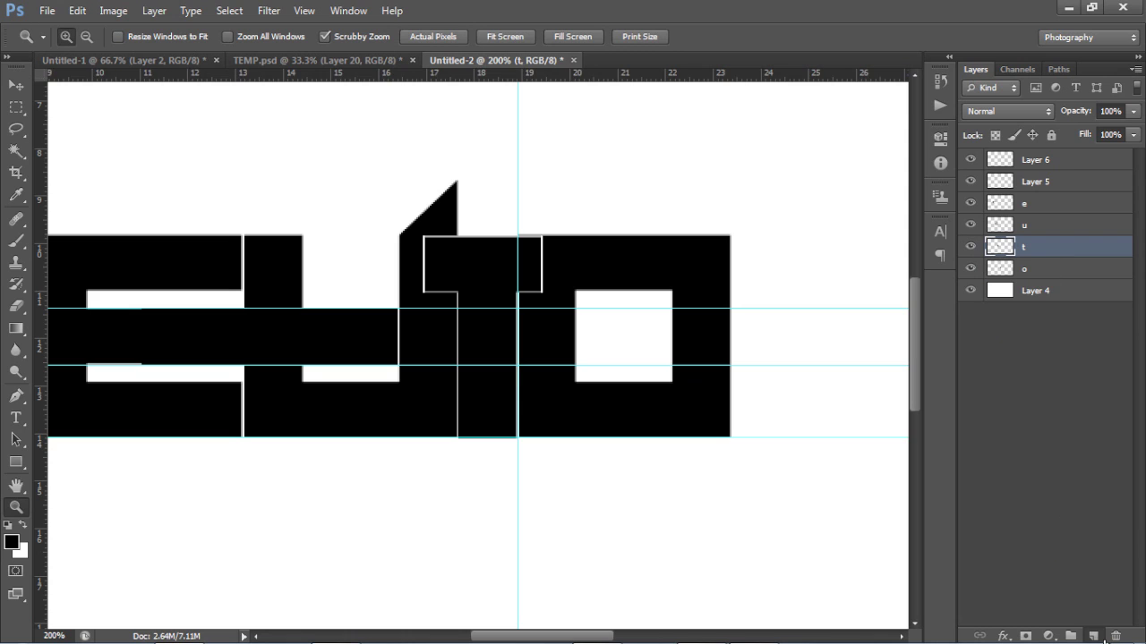
click(1094, 636)
key(p)
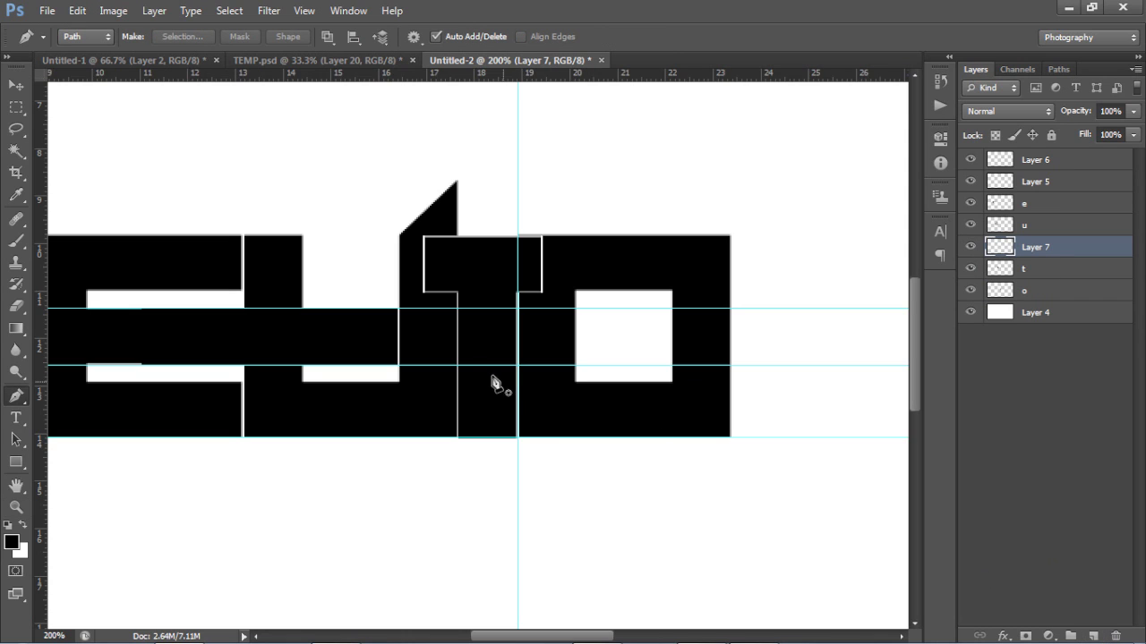
Draw a closed Pen path for a slanted spike pointing down from the base of the T's stem
click(517, 438)
click(517, 504)
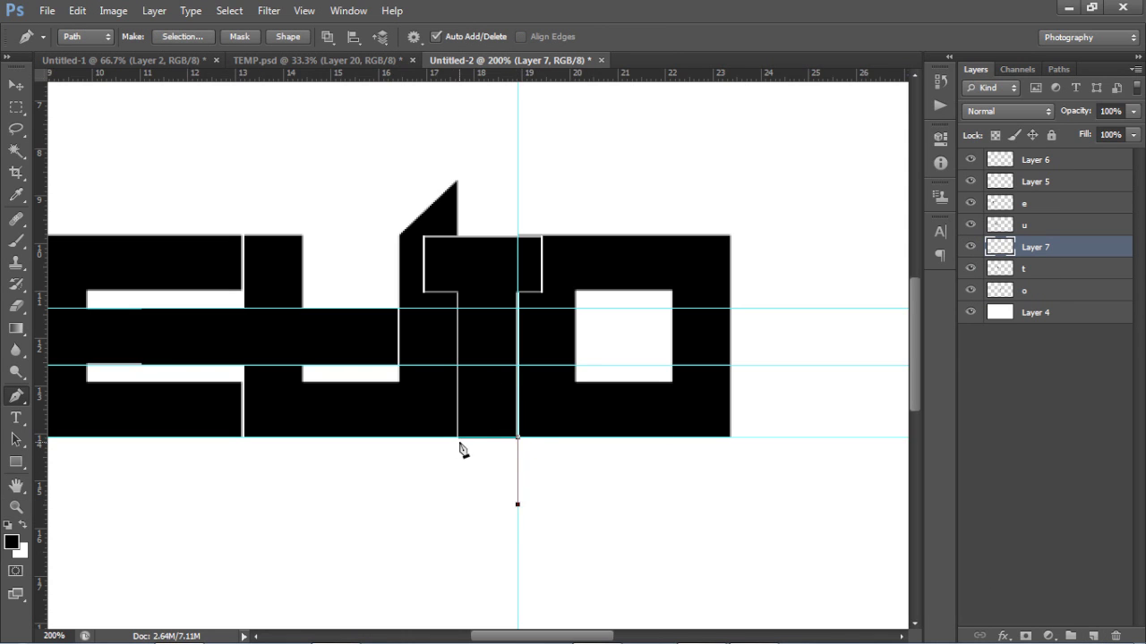
drag(459, 437, 489, 413)
click(518, 438)
Remove the vertical guide and the guide at the letters' base, and shift the spike path's right edge left to match the T's stem
key(z)
click(517, 455)
click(518, 454)
click(518, 456)
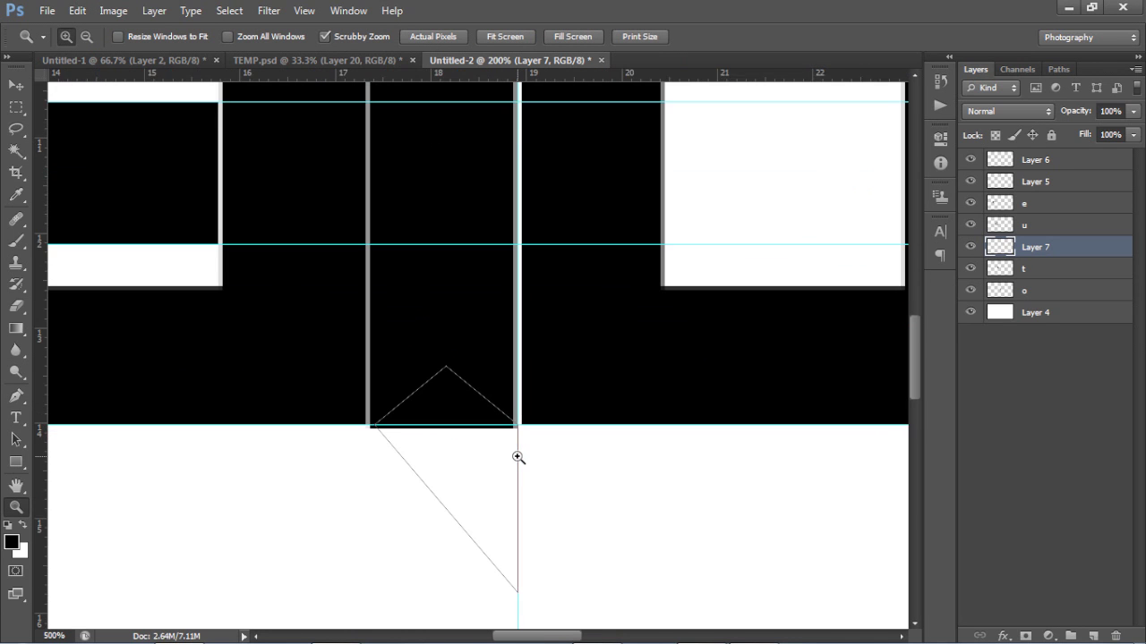
click(517, 457)
key(p)
drag(518, 429, 518, 429)
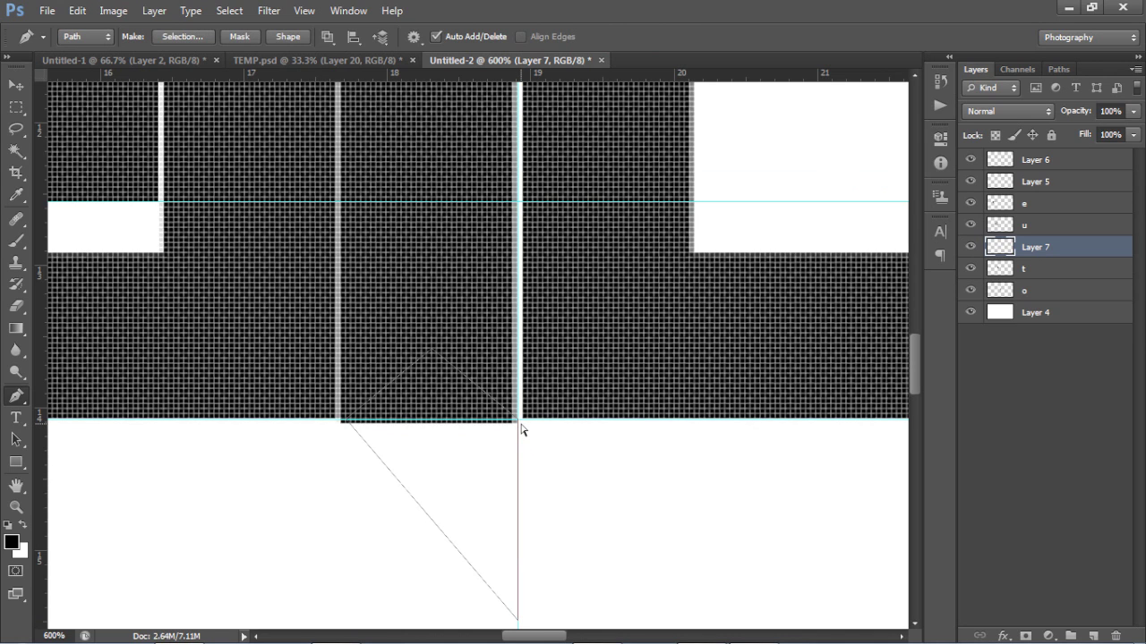
key(ctrl+h)
key(ctrl+h)
scroll(492, 528, down, 2)
drag(517, 592, 517, 592)
drag(517, 429, 36, 385)
click(515, 392)
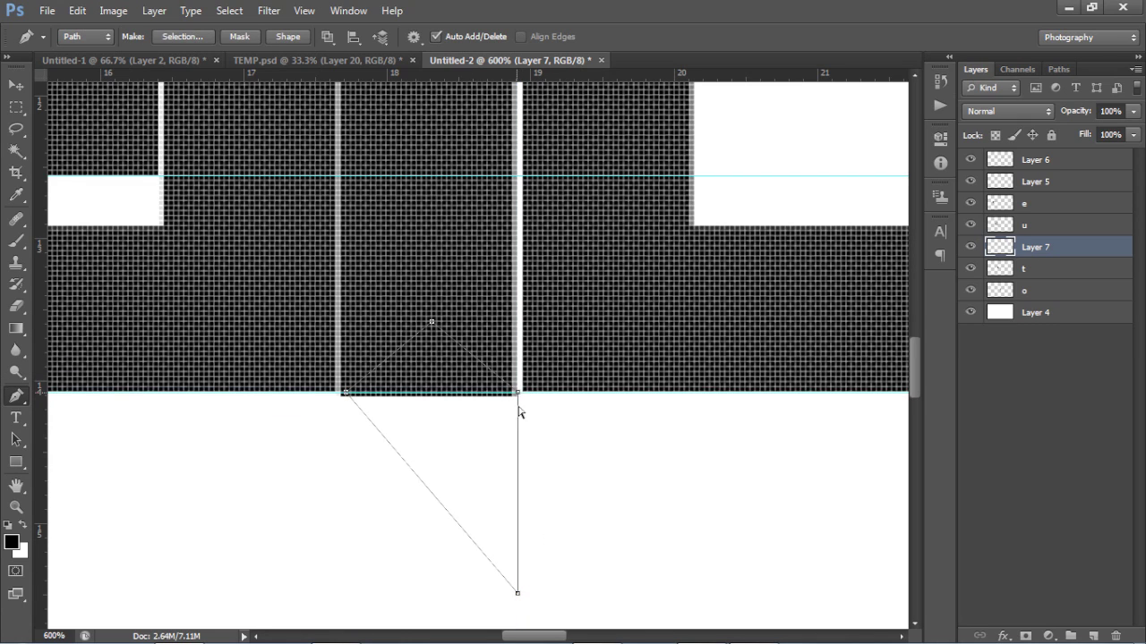
drag(541, 395, 616, 43)
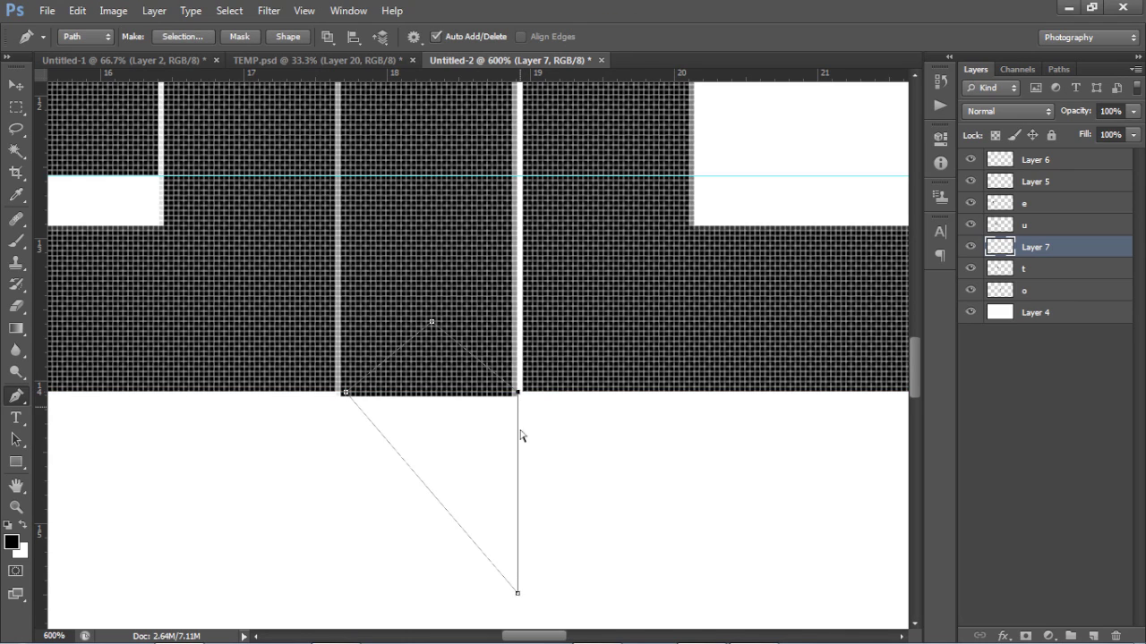
key(Left)
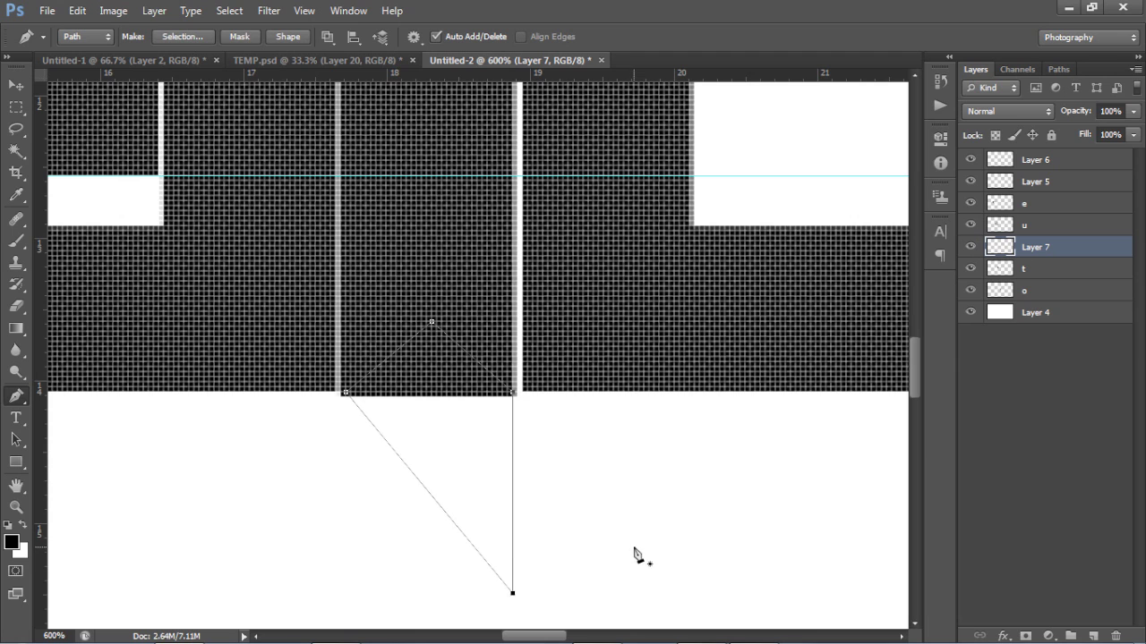
Fill the spike path with black on the new layer and delete the path
right_click(580, 435)
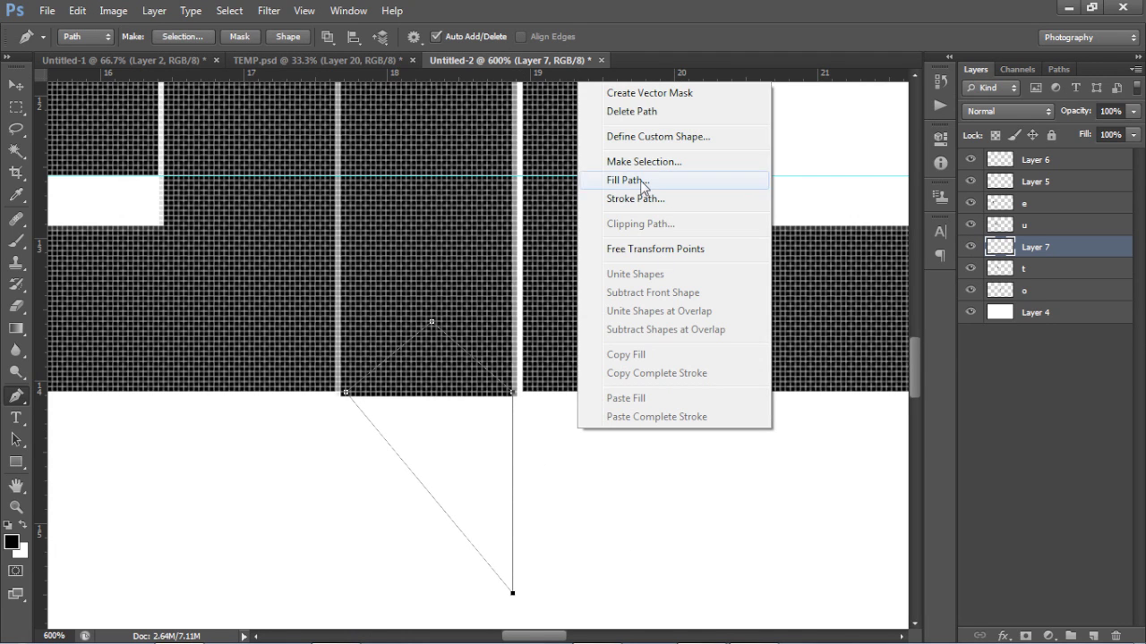
click(642, 184)
key(Return)
right_click(685, 170)
click(732, 194)
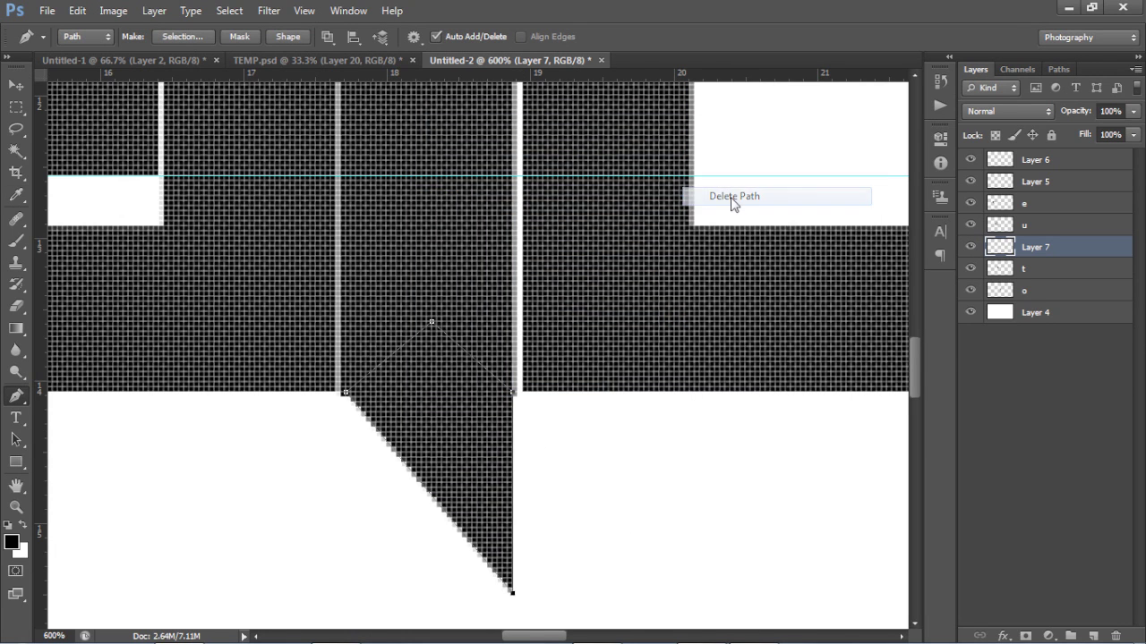
Remove the two remaining horizontal guides crossing the logo
key(ctrl+minus)
key(ctrl+minus)
key(ctrl+minus)
key(ctrl+minus)
key(ctrl+minus)
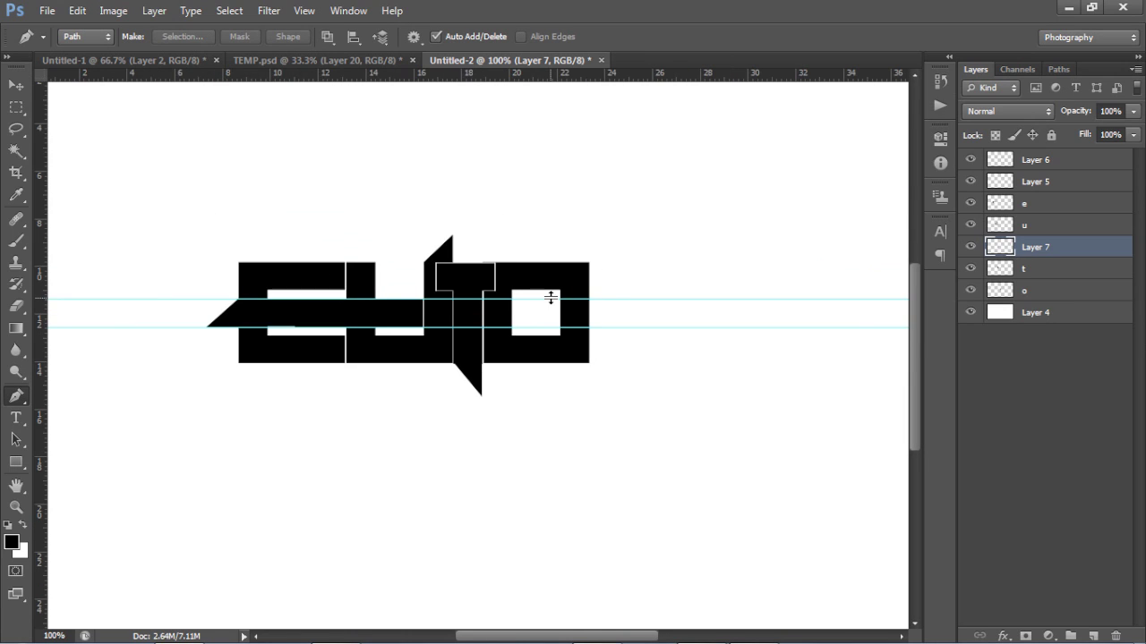
drag(550, 298, 551, 292)
drag(492, 326, 536, 40)
drag(485, 292, 537, 45)
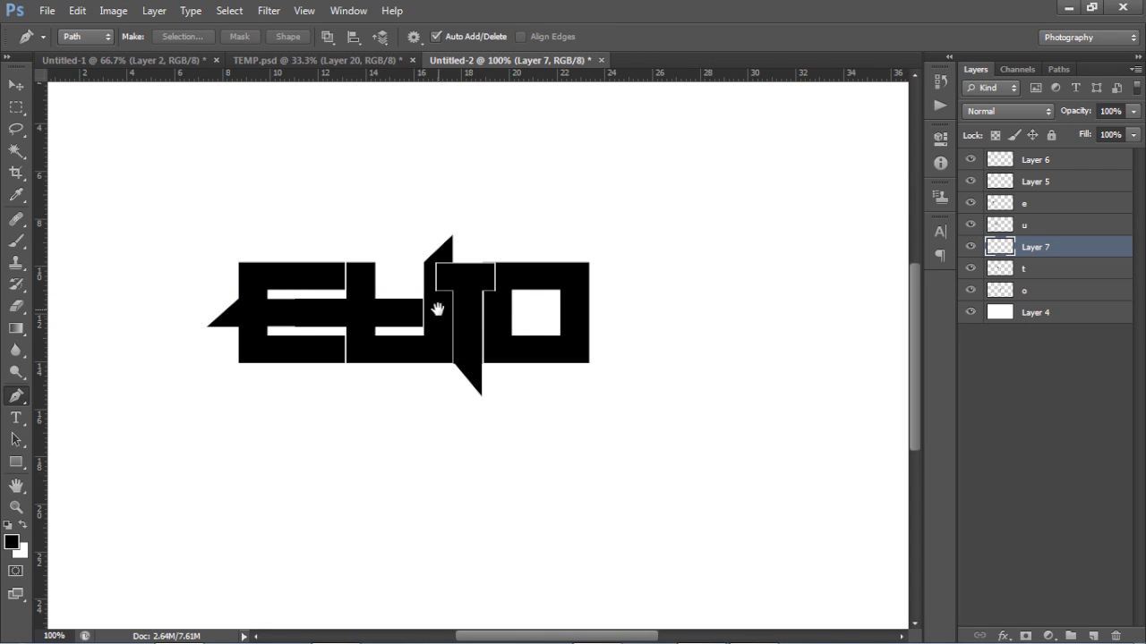
drag(555, 388, 637, 379)
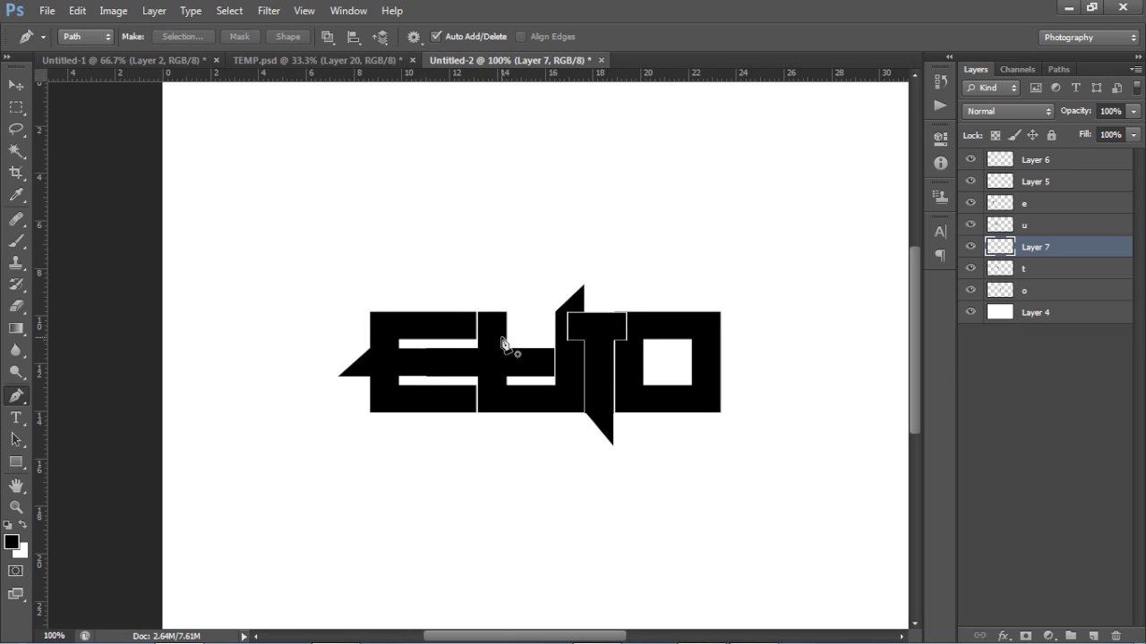
key(v)
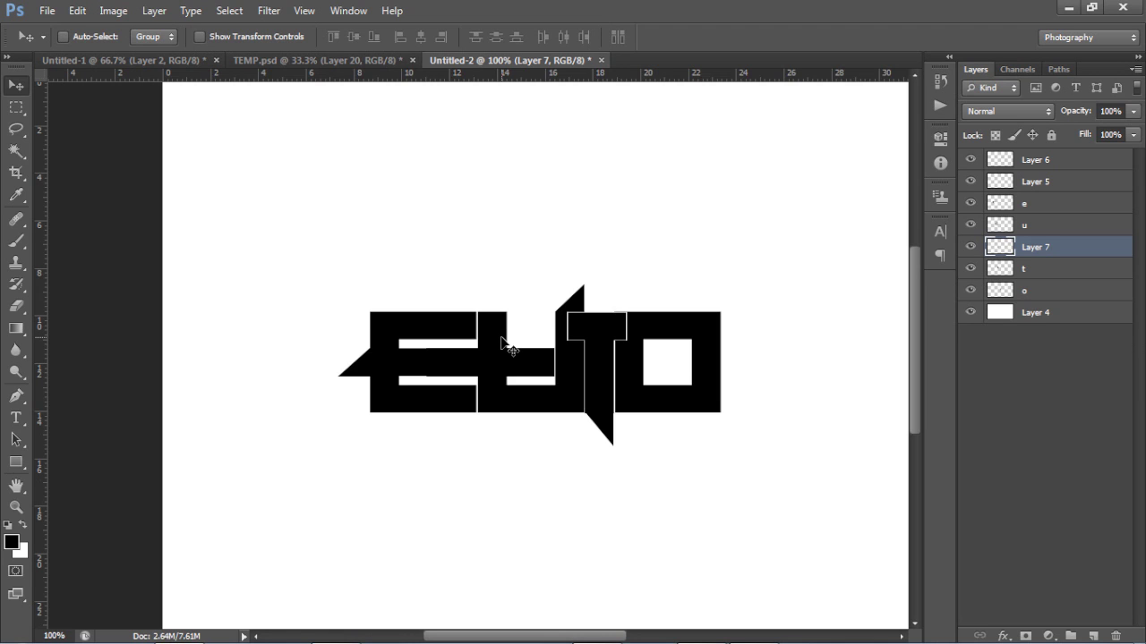
scroll(474, 358, right, 3)
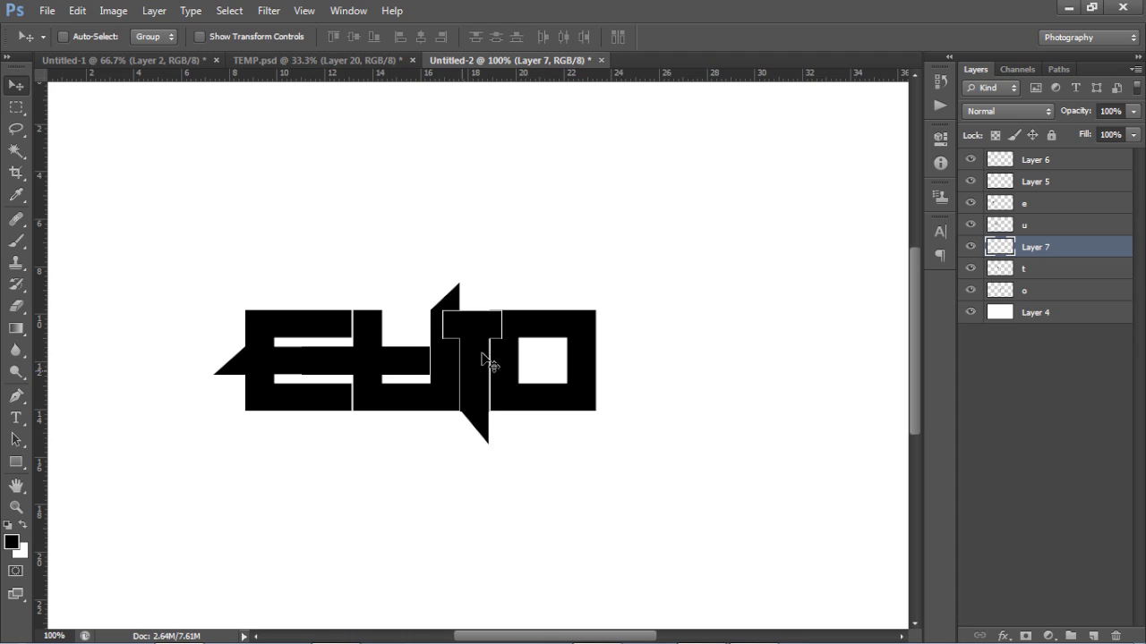
Add the text "euto" in the Vermin Vibes font at 350 pt above the logo
key(t)
click(380, 211)
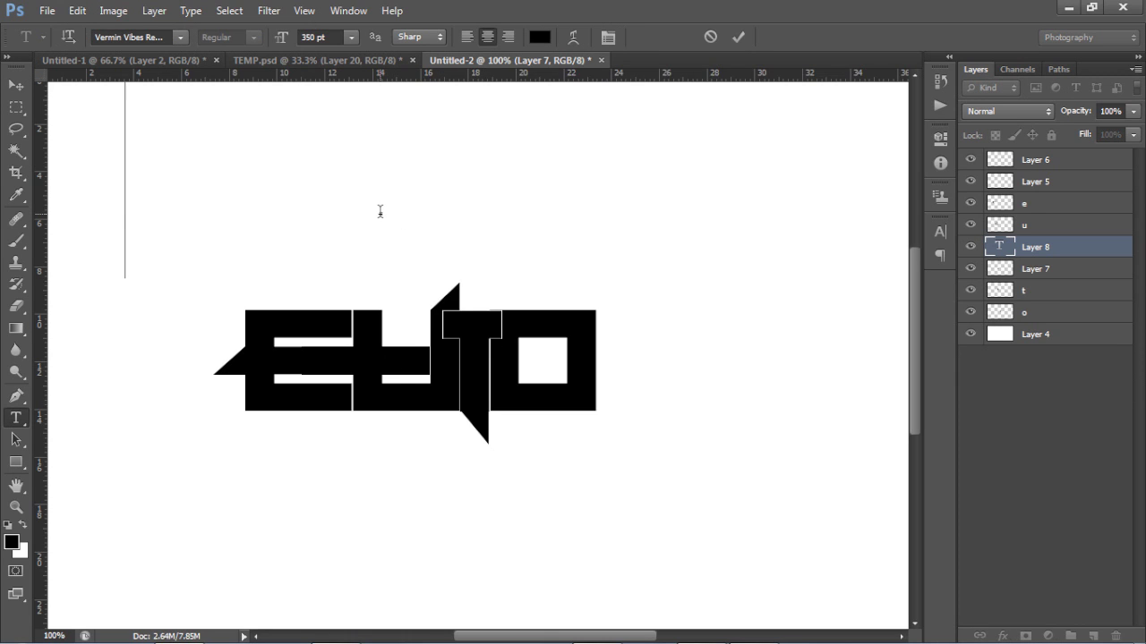
click(738, 36)
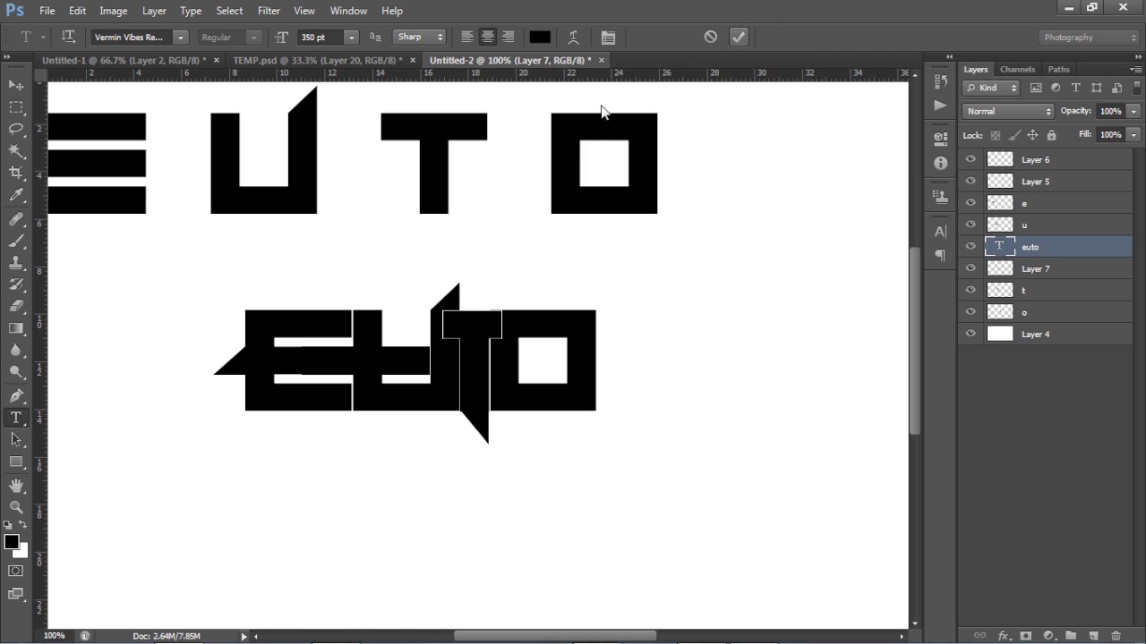
key(c)
drag(538, 215, 537, 221)
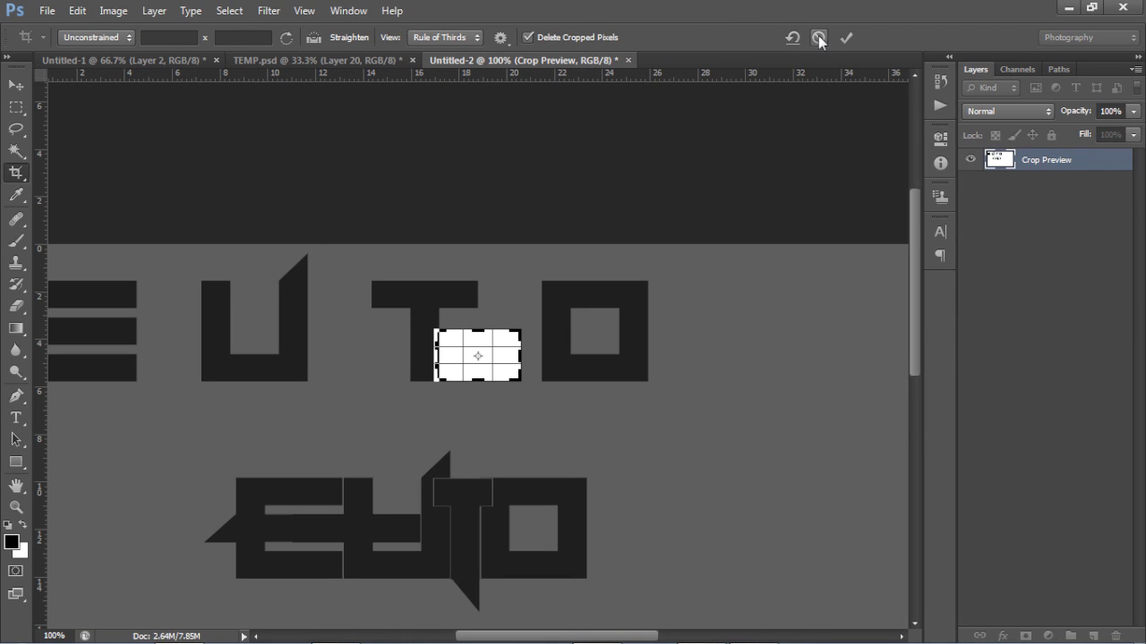
click(817, 37)
Move the plain euto text down to just above the logo to compare them, and delete the text layer
key(v)
drag(437, 214, 488, 261)
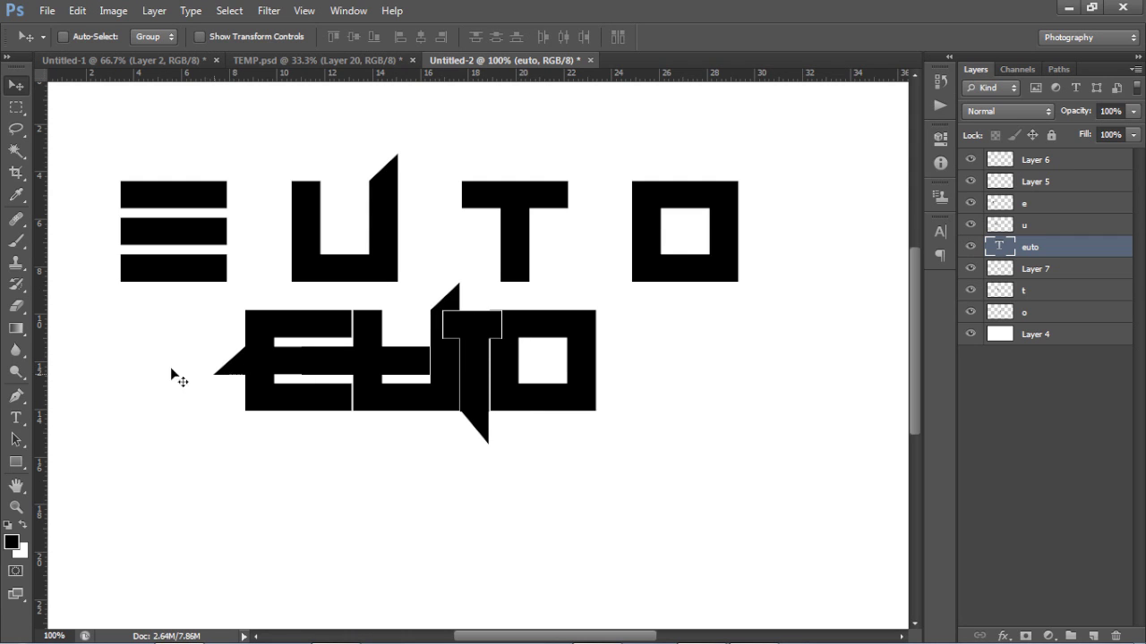
click(15, 109)
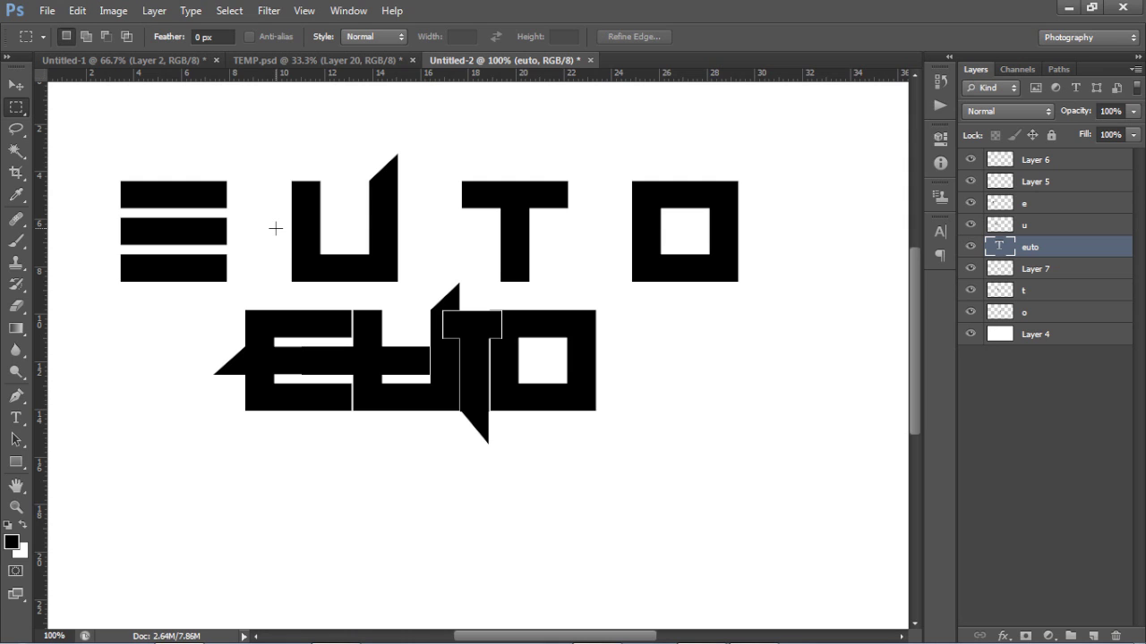
key(ctrl+minus)
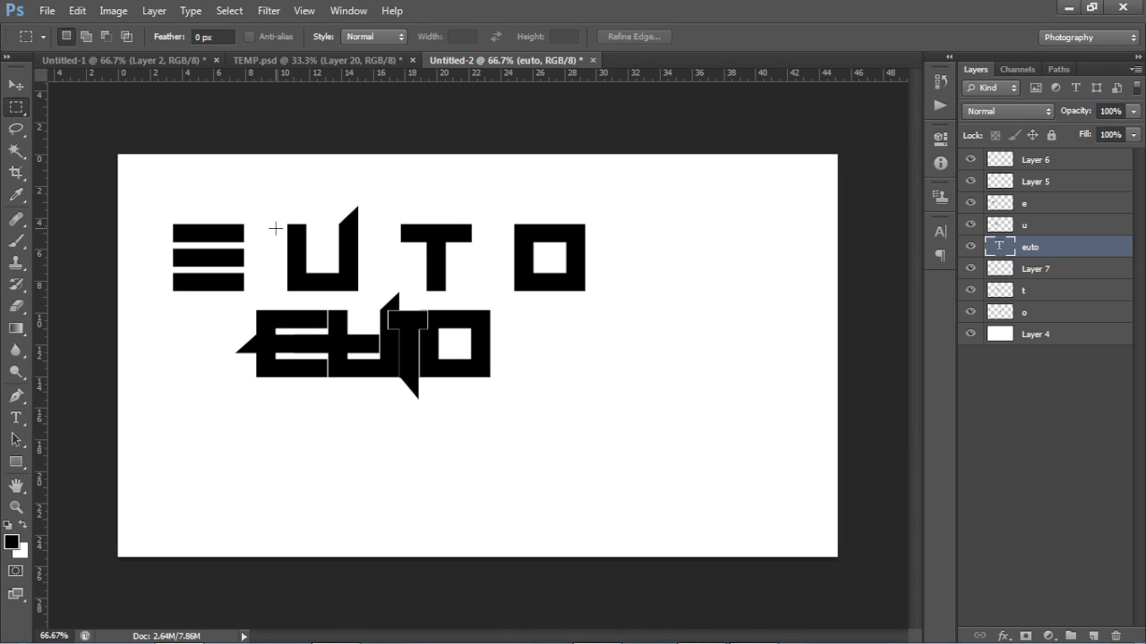
key(v)
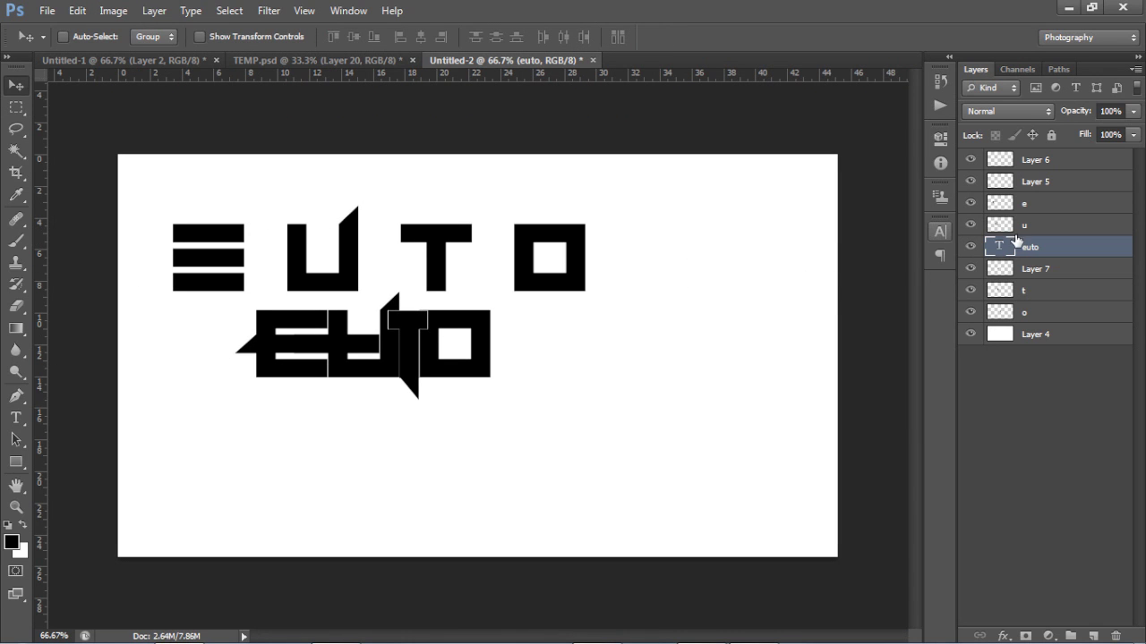
key(Delete)
Group all the logo layers from Layer 6 down to o, and duplicate the group
click(1043, 163)
shift+click(1040, 290)
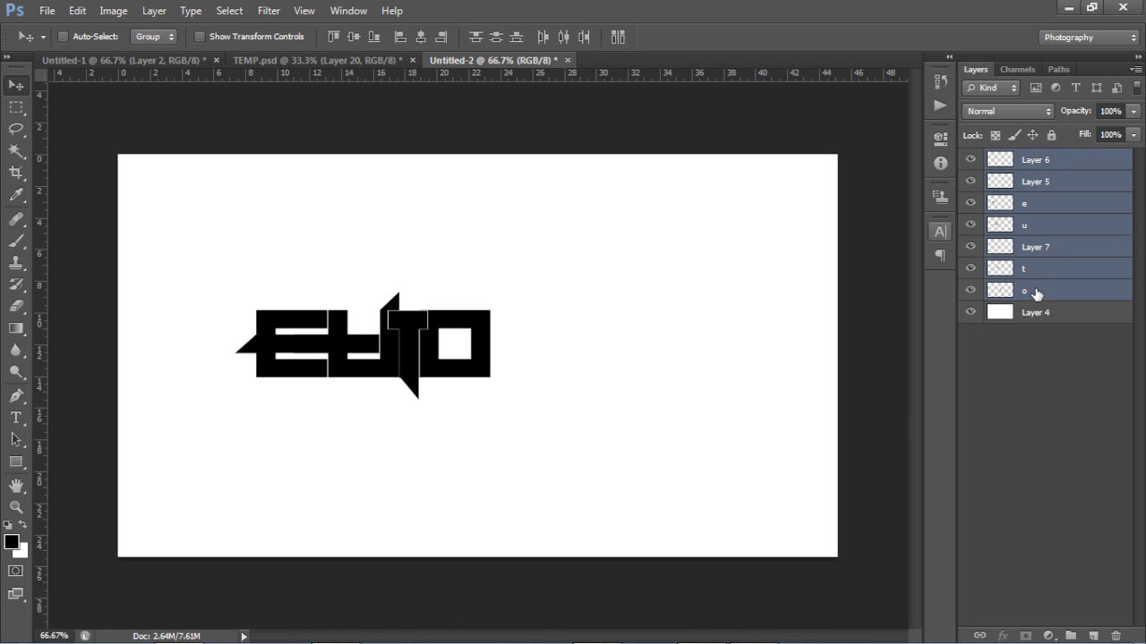
key(ctrl+g)
right_click(1020, 160)
click(1019, 193)
click(724, 189)
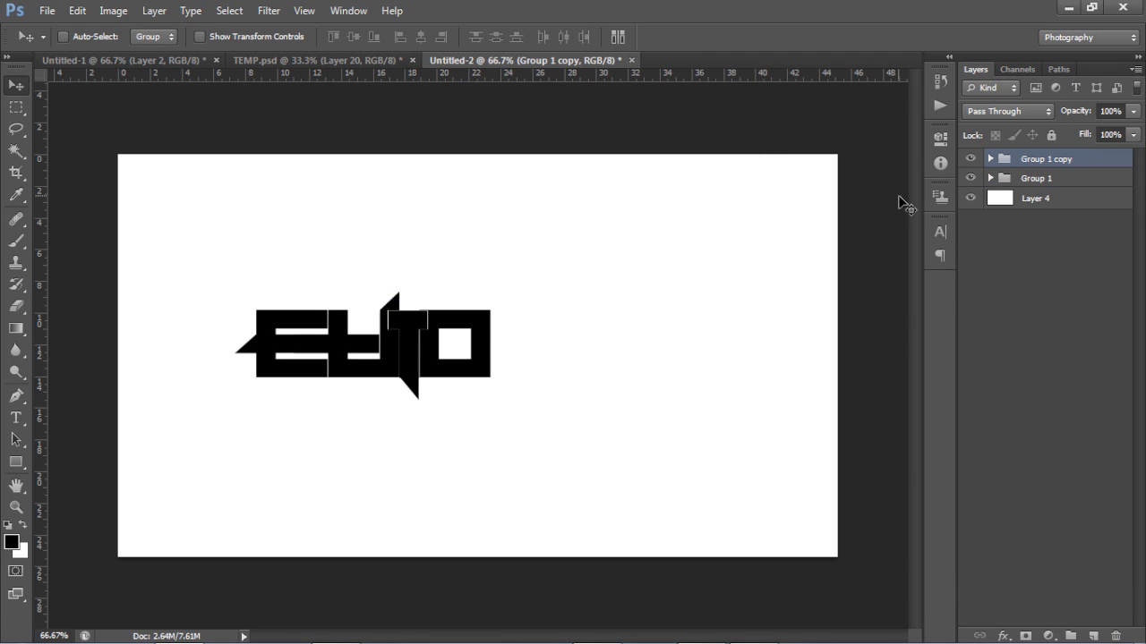
Hide the original group and merge the duplicate group into a single layer
click(969, 178)
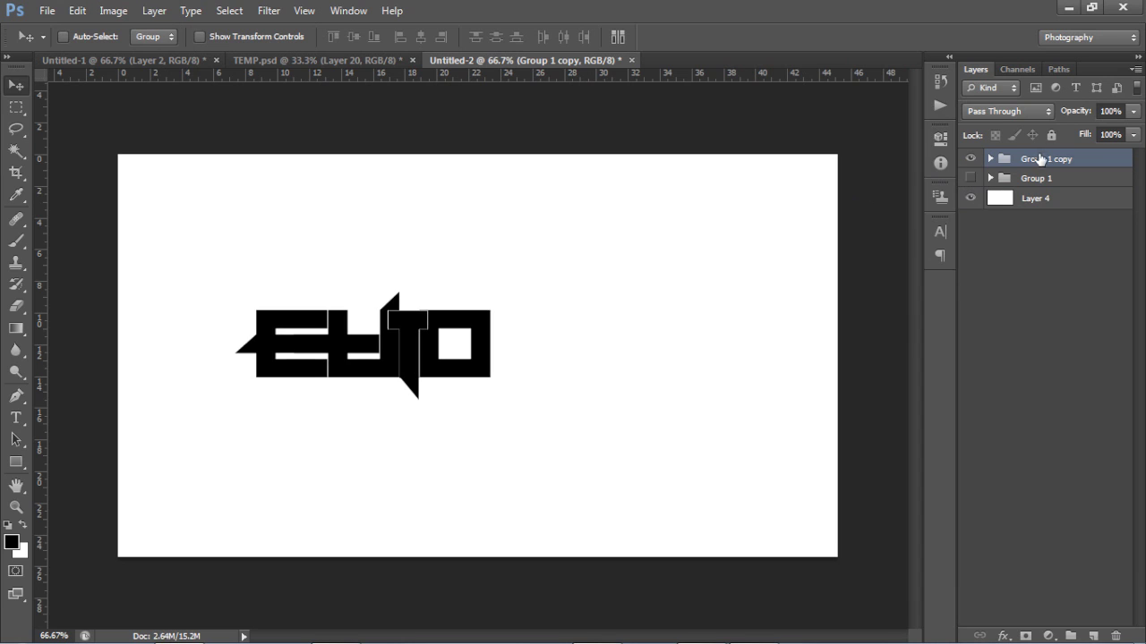
right_click(1039, 161)
click(1009, 430)
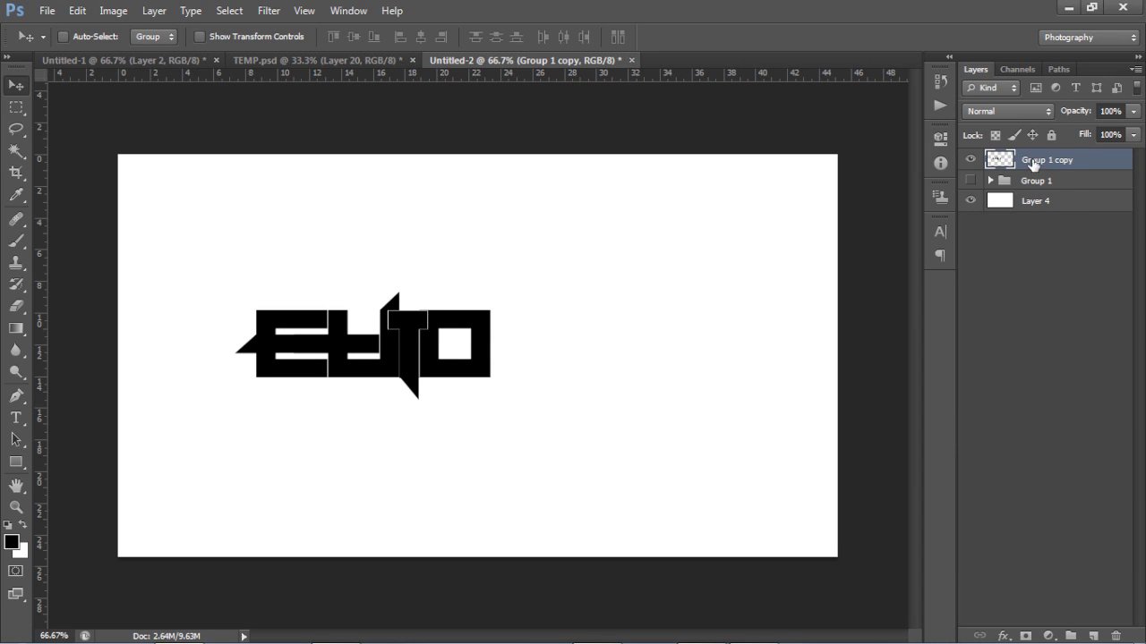
Move the merged logo near the canvas centre, frame it with a rectangular selection, and deselect
drag(462, 385, 681, 283)
drag(573, 253, 489, 371)
key(m)
drag(278, 305, 687, 452)
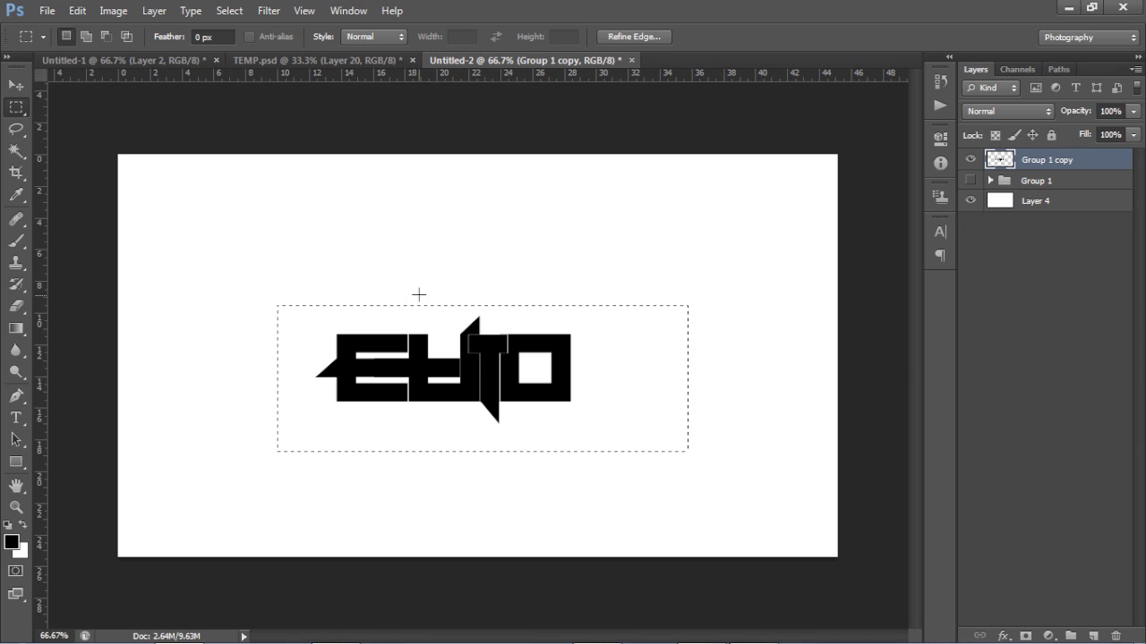
key(ctrl+d)
Compare the merged logo with the original group by switching their visibility, leaving only the merged logo shown
click(970, 159)
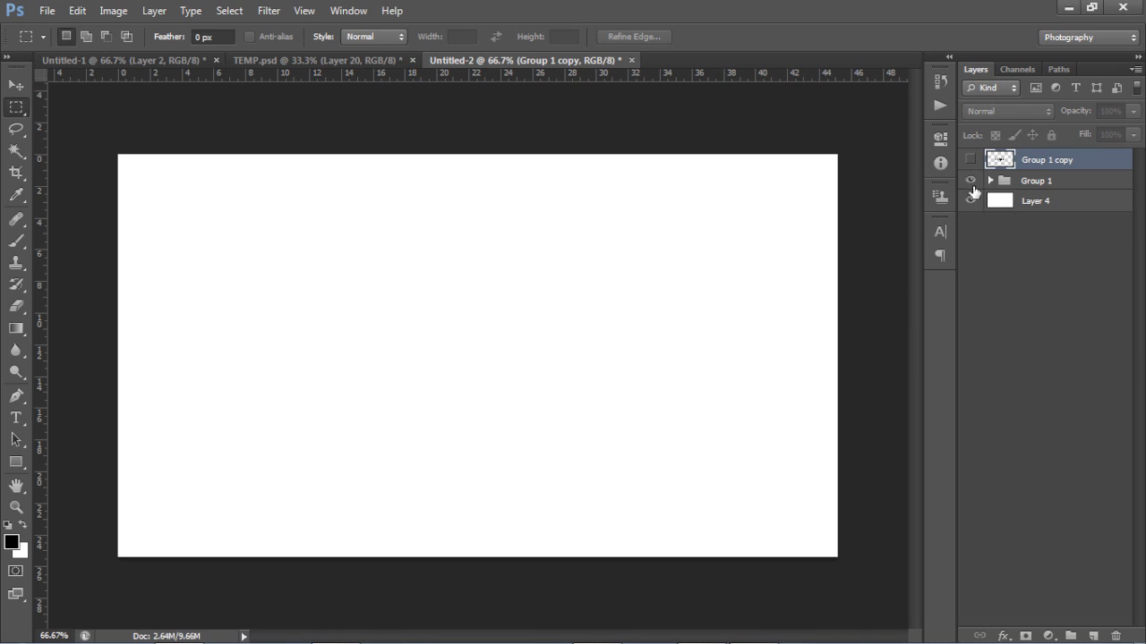
click(970, 180)
click(992, 181)
click(992, 181)
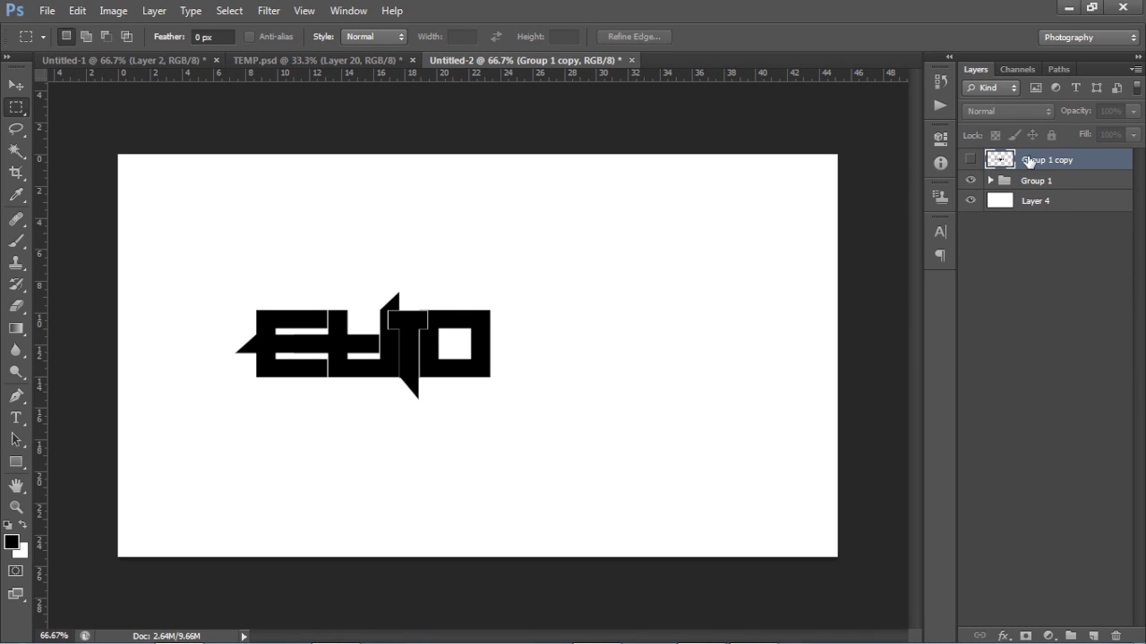
click(971, 180)
click(970, 160)
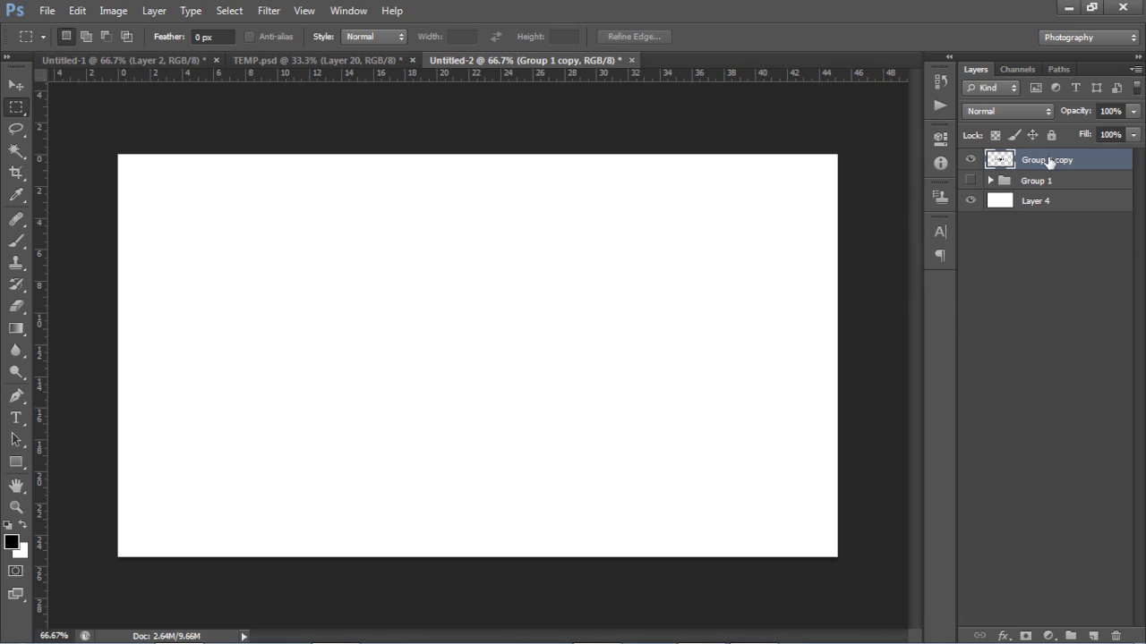
Move the merged logo to the upper part of the canvas, show the original group, and place it directly below
key(v)
drag(469, 380, 533, 290)
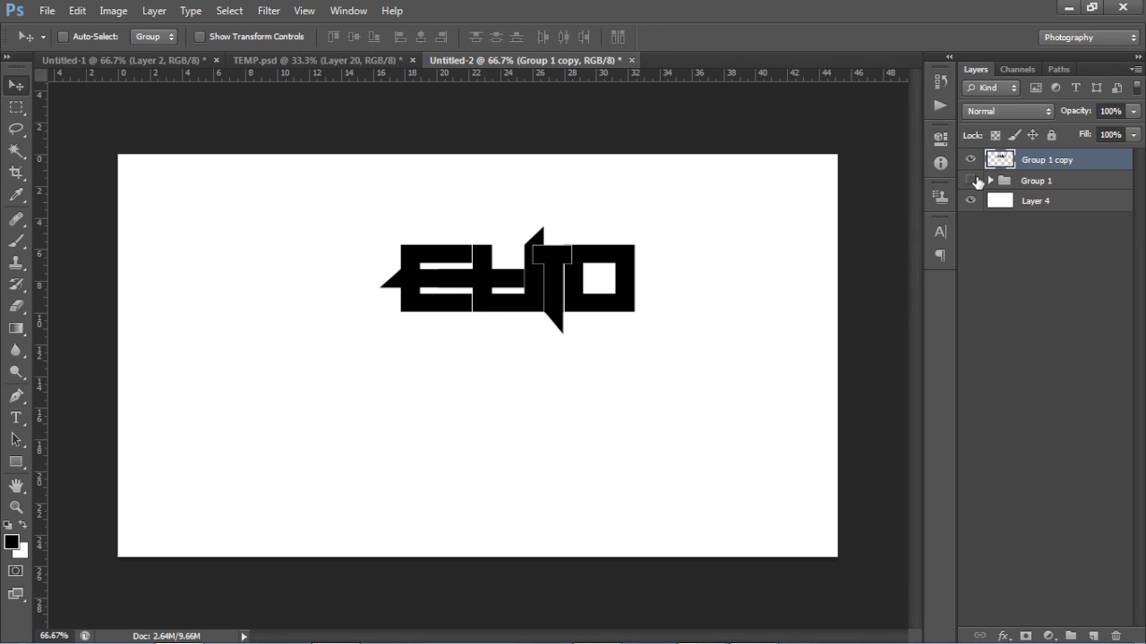
click(971, 180)
click(1036, 180)
drag(388, 320, 537, 365)
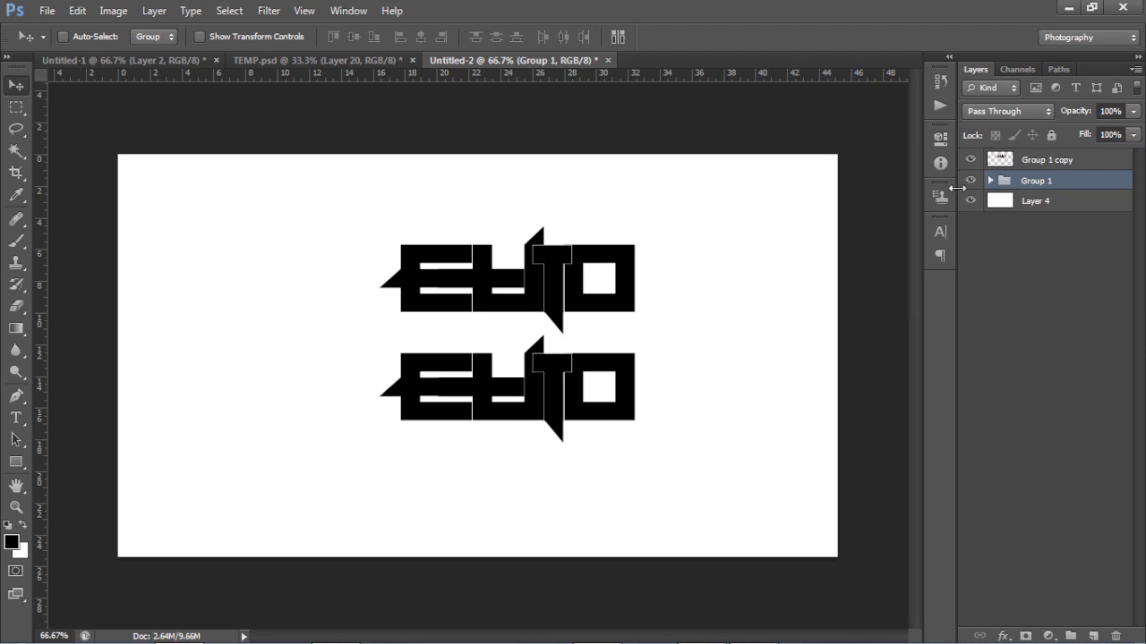
Hide the original group and move the merged logo to the centre of the canvas
click(971, 180)
click(1038, 159)
drag(591, 298, 555, 361)
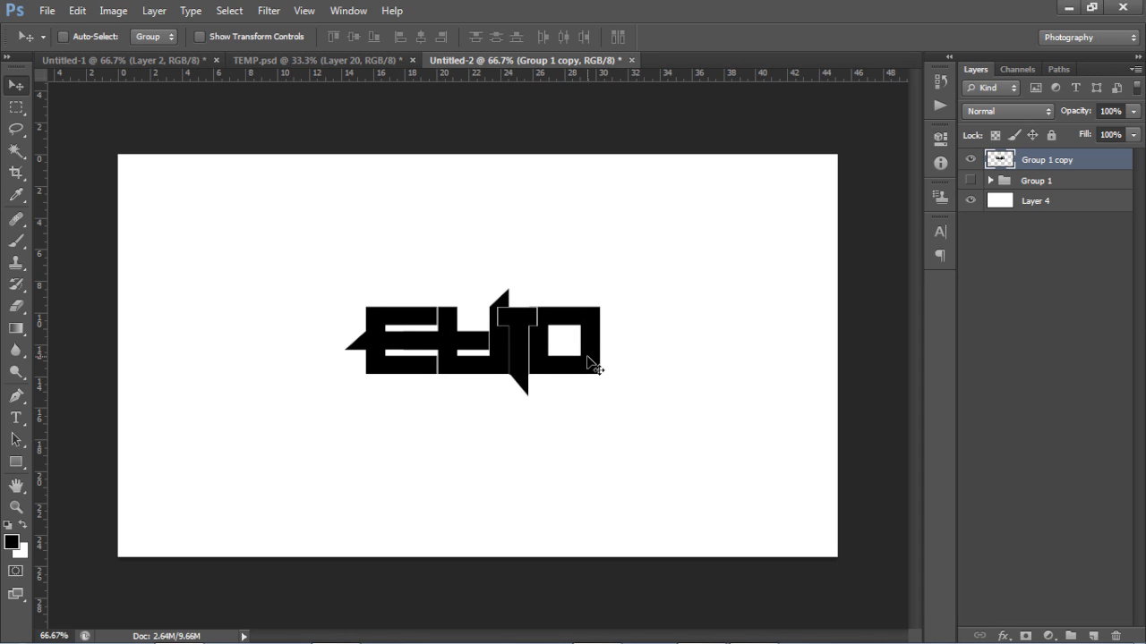